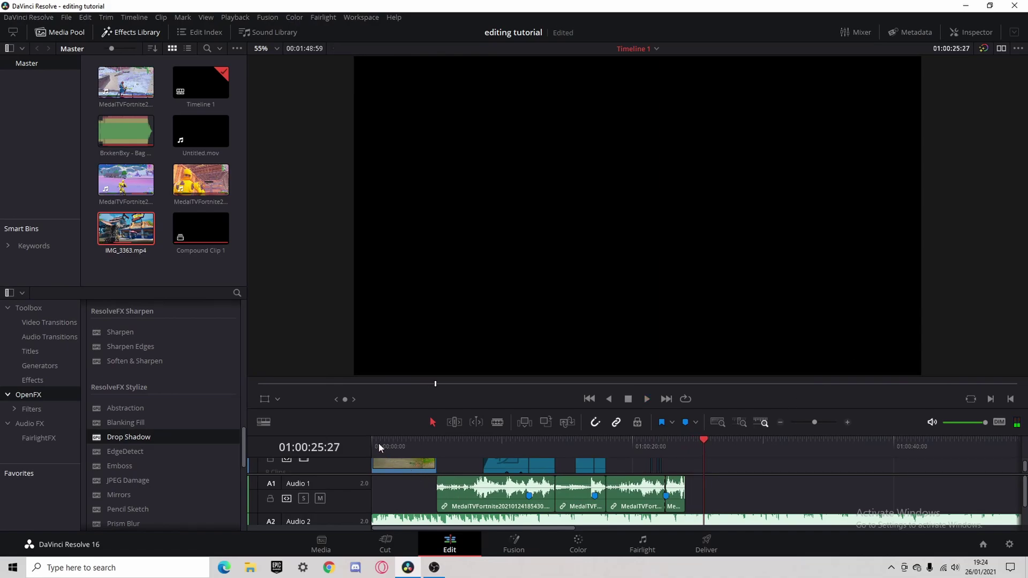
Enlarge the timeline area and play the opening "want this?" intro from the start up to the first gameplay clip
{"action": "key", "text": "Home"}
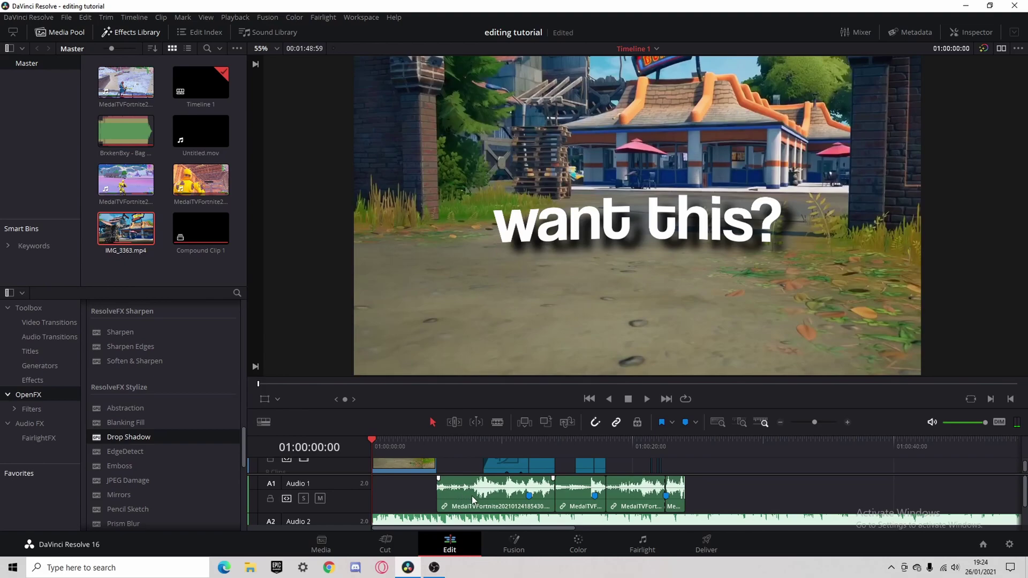
{"action": "left_click_drag", "start_coordinate": [377, 408], "coordinate": [392, 263]}
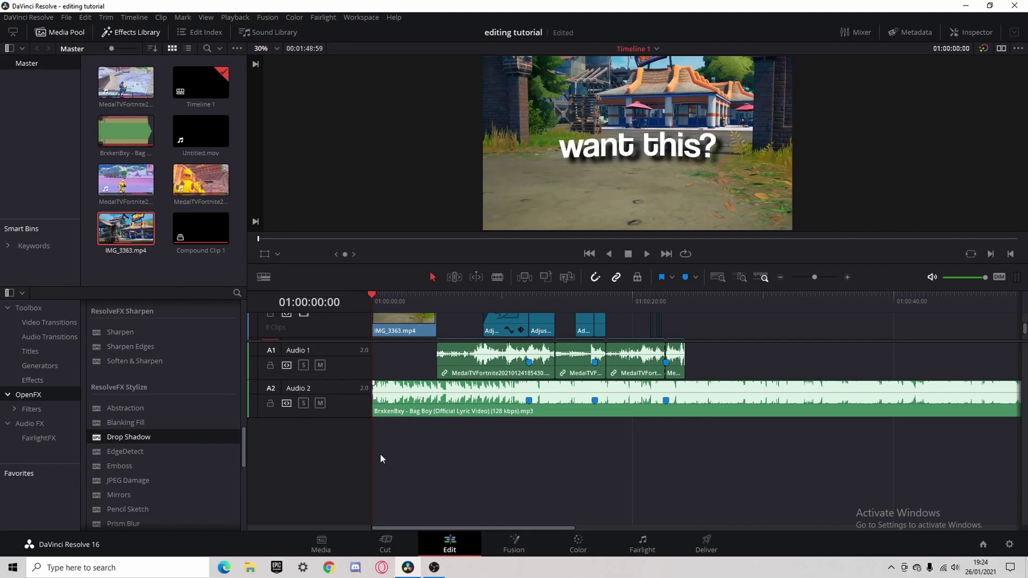
{"action": "key", "text": "space"}
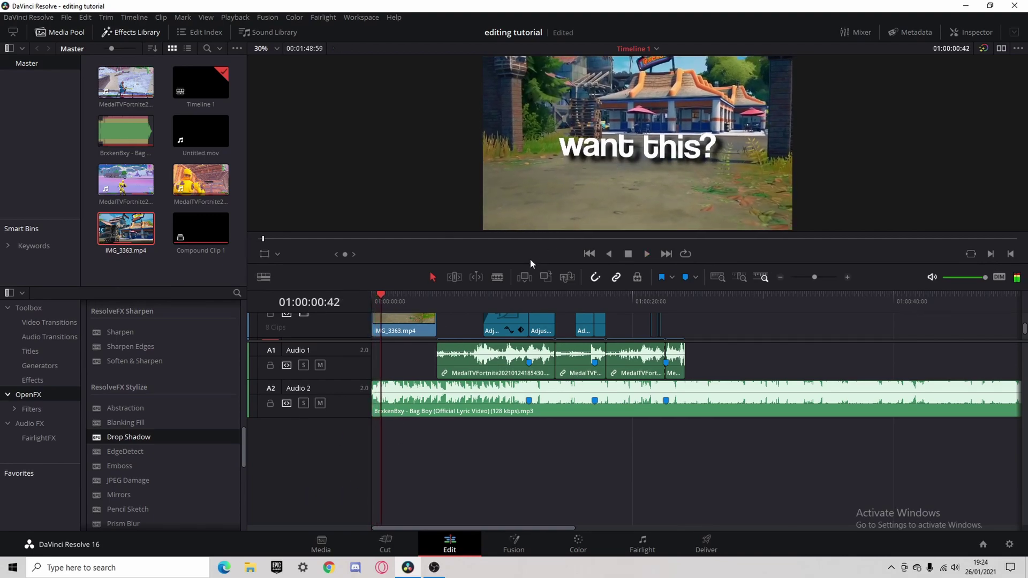
{"action": "scroll", "coordinate": [412, 326], "scroll_direction": "up", "scroll_amount": 2}
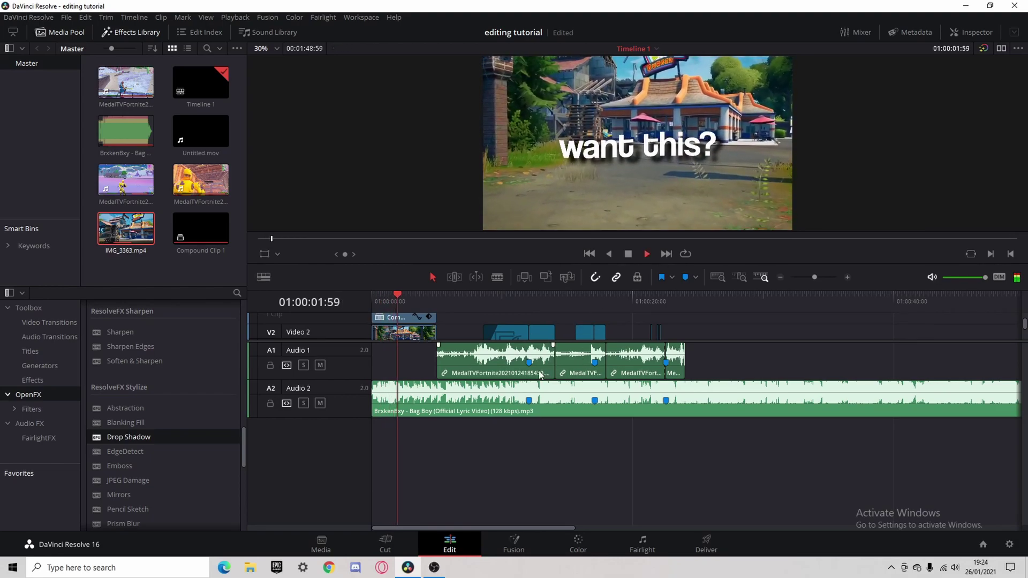
{"action": "scroll", "coordinate": [471, 325], "scroll_direction": "down", "scroll_amount": 1}
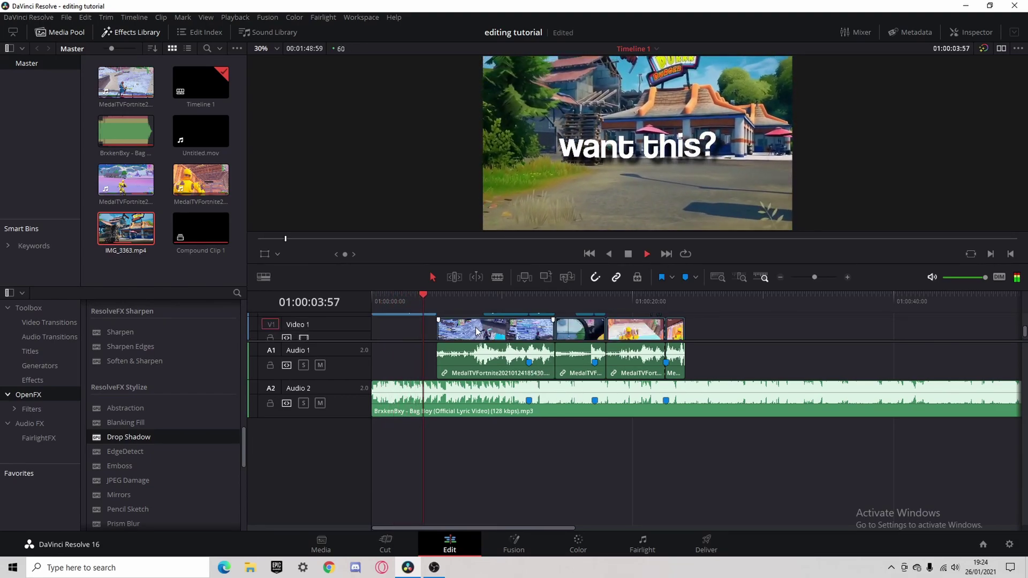
{"action": "key", "text": "space"}
{"action": "scroll", "coordinate": [455, 332], "scroll_direction": "up", "scroll_amount": 2}
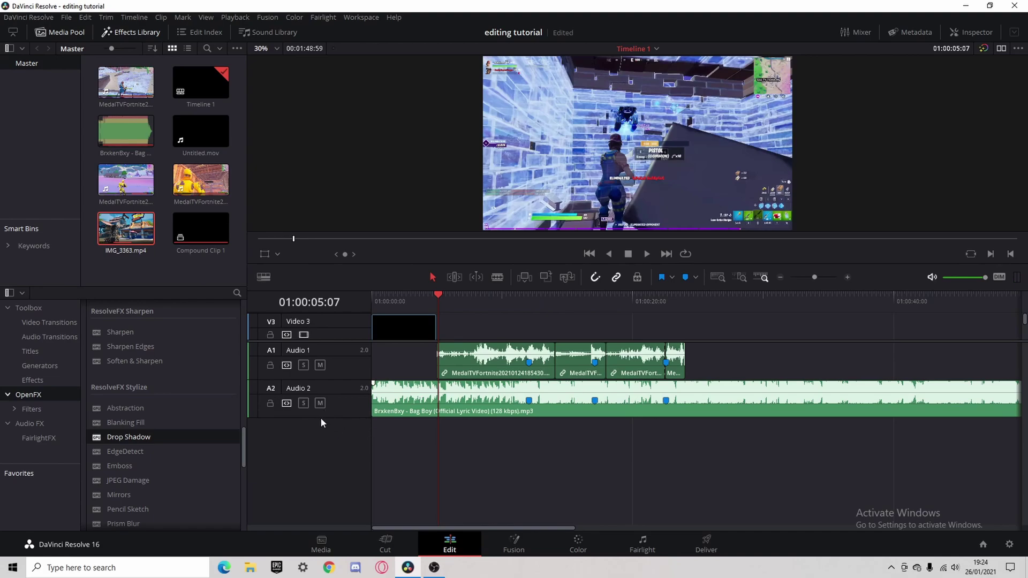
Reduce the Audio 2 track height, enlarge the video track area to show all three tracks, and play the opening again
{"action": "mouse_move", "coordinate": [317, 417]}
{"action": "left_mouse_down"}
{"action": "mouse_move", "coordinate": [312, 431]}
{"action": "mouse_move", "coordinate": [315, 408]}
{"action": "left_mouse_up"}
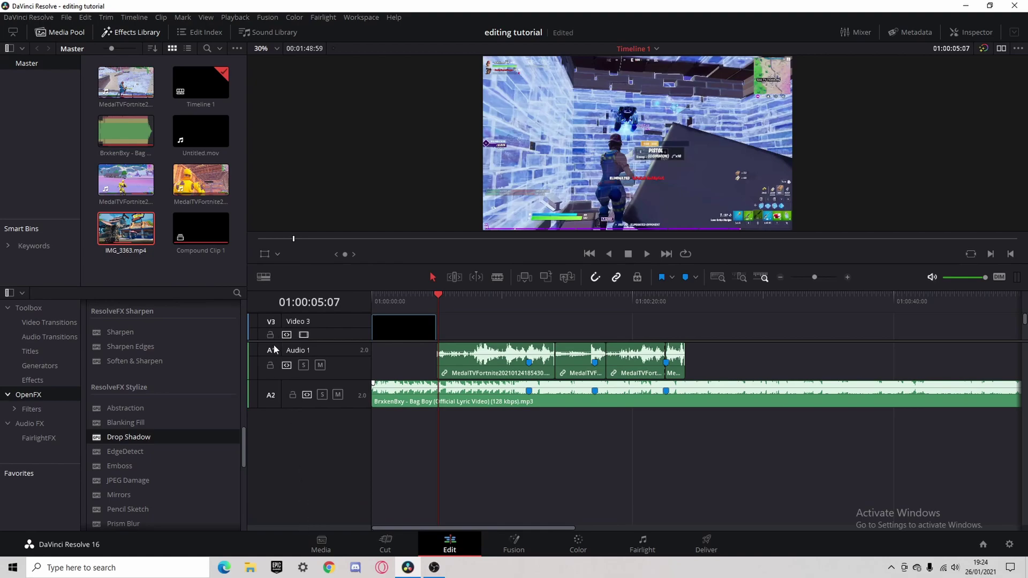
{"action": "left_click_drag", "start_coordinate": [277, 342], "coordinate": [276, 459]}
{"action": "left_click", "coordinate": [375, 294]}
{"action": "key", "text": "space"}
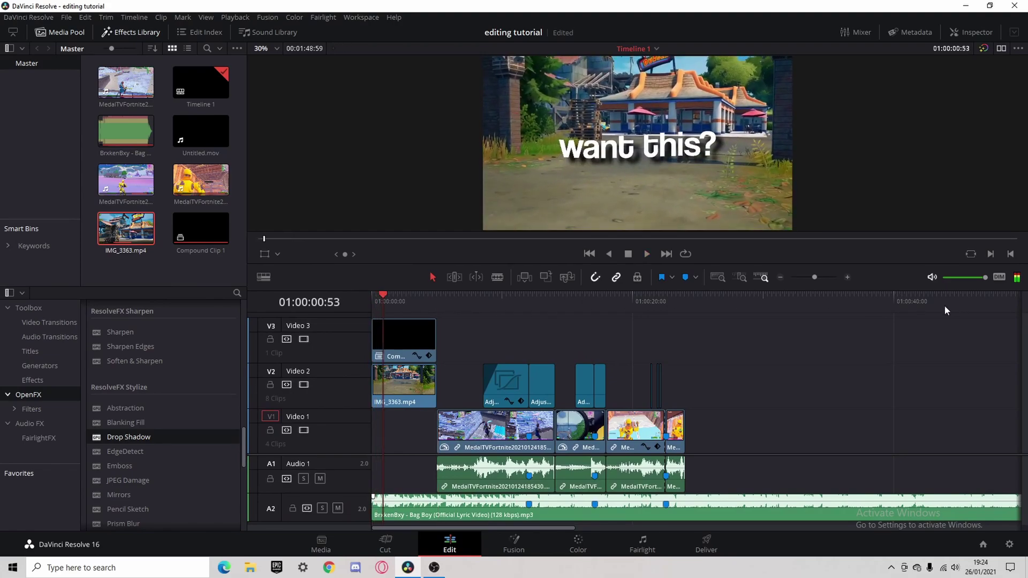
Split the song on Audio 2 at 01:00:26:18 and delete the part after the cut
{"action": "left_click_drag", "start_coordinate": [549, 530], "coordinate": [644, 526]}
{"action": "left_click_drag", "start_coordinate": [501, 298], "coordinate": [507, 300]}
{"action": "left_click", "coordinate": [546, 512]}
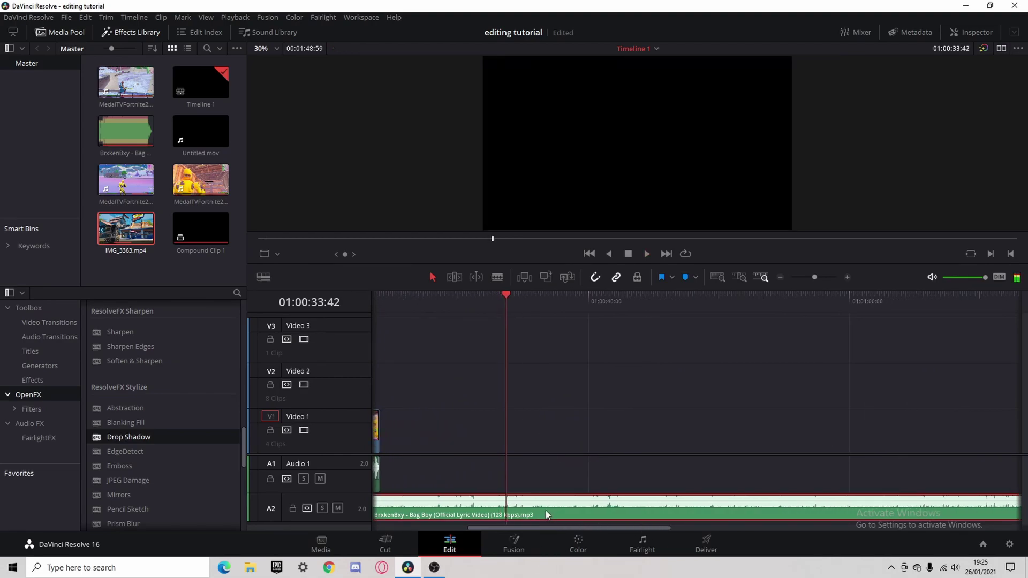
{"action": "left_click", "coordinate": [411, 312]}
{"action": "key", "text": "ctrl+b"}
{"action": "left_click", "coordinate": [477, 503]}
{"action": "key", "text": "Delete"}
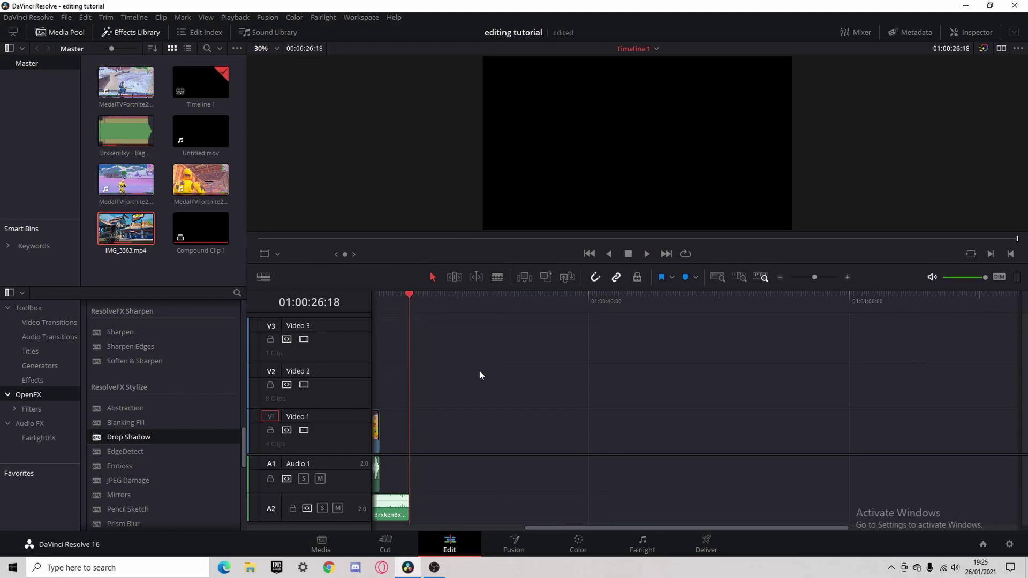
Add the BrxkenBxy - Bag Boy song to Audio 2 again after a gap and mark its beat at 01:00:36:51
{"action": "left_click", "coordinate": [443, 298]}
{"action": "left_click_drag", "start_coordinate": [139, 134], "coordinate": [492, 509]}
{"action": "left_click", "coordinate": [550, 308]}
{"action": "key", "text": "space"}
{"action": "left_click", "coordinate": [547, 308]}
{"action": "left_click", "coordinate": [544, 310]}
{"action": "left_click", "coordinate": [547, 309]}
{"action": "left_click", "coordinate": [547, 310]}
{"action": "left_click", "coordinate": [547, 309]}
{"action": "key", "text": "space"}
{"action": "key", "text": "ctrl+m"}
{"action": "left_click", "coordinate": [620, 485]}
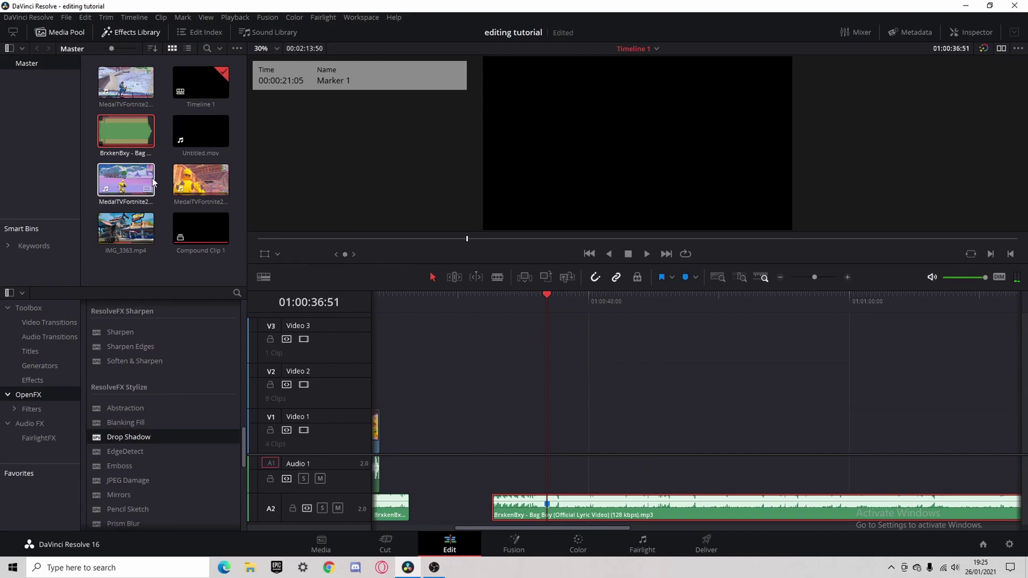
Place MedalTVFortnite20210124185430.mp4 on Video 1 above the new song clip and extend both clips' starts to the same earlier point
{"action": "left_click", "coordinate": [182, 178]}
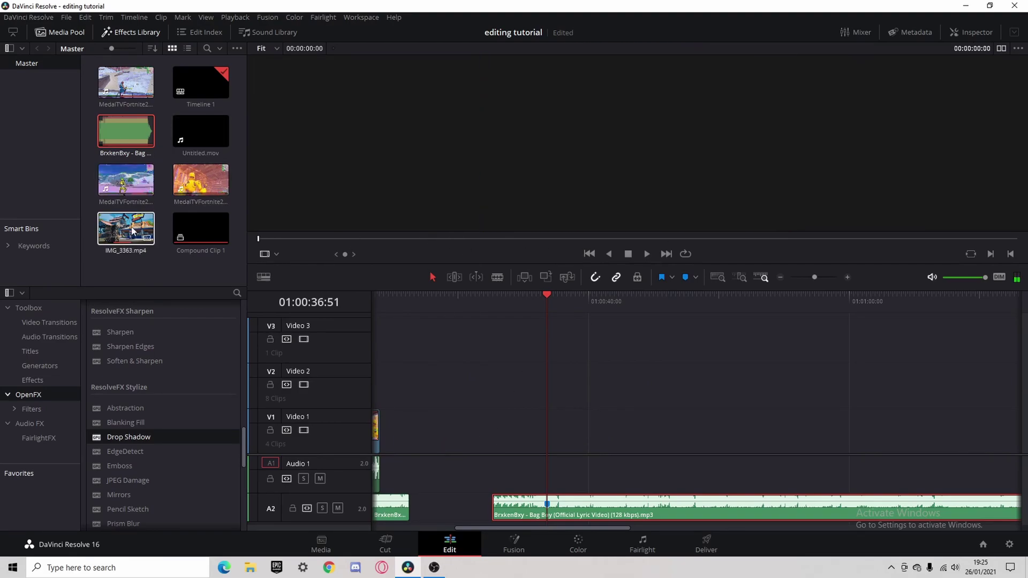
{"action": "left_click", "coordinate": [133, 89]}
{"action": "left_click_drag", "start_coordinate": [133, 90], "coordinate": [513, 438]}
{"action": "left_click_drag", "start_coordinate": [493, 506], "coordinate": [456, 508]}
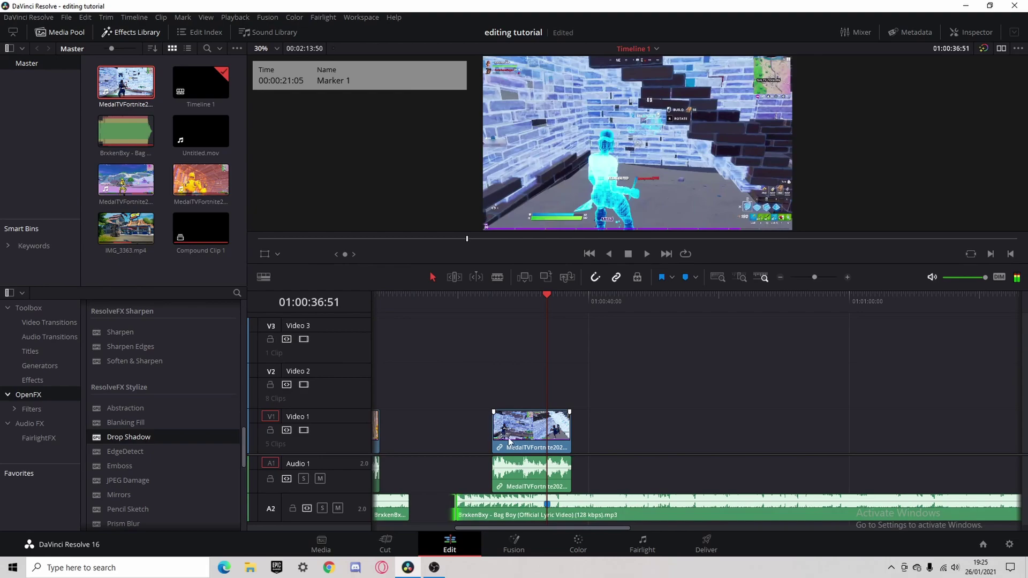
{"action": "left_click_drag", "start_coordinate": [493, 442], "coordinate": [457, 442]}
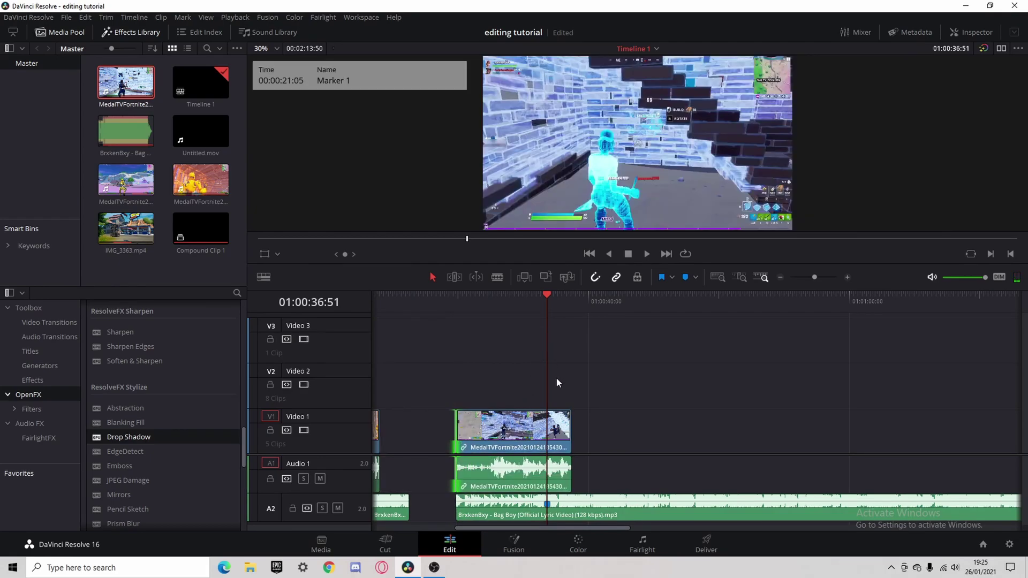
Find the frame where the shot is fired and add a marker to the gameplay clip at 01:00:36:41
{"action": "key", "text": "Left"}
{"action": "key", "text": "Left"}
{"action": "key", "text": "Left"}
{"action": "key", "text": "Left"}
{"action": "key", "text": "Left"}
{"action": "key", "text": "Left"}
{"action": "key", "text": "Left"}
{"action": "key", "text": "Left"}
{"action": "key", "text": "Left"}
{"action": "key", "text": "Left"}
{"action": "key", "text": "Left"}
{"action": "key", "text": "Left"}
{"action": "key", "text": "Left"}
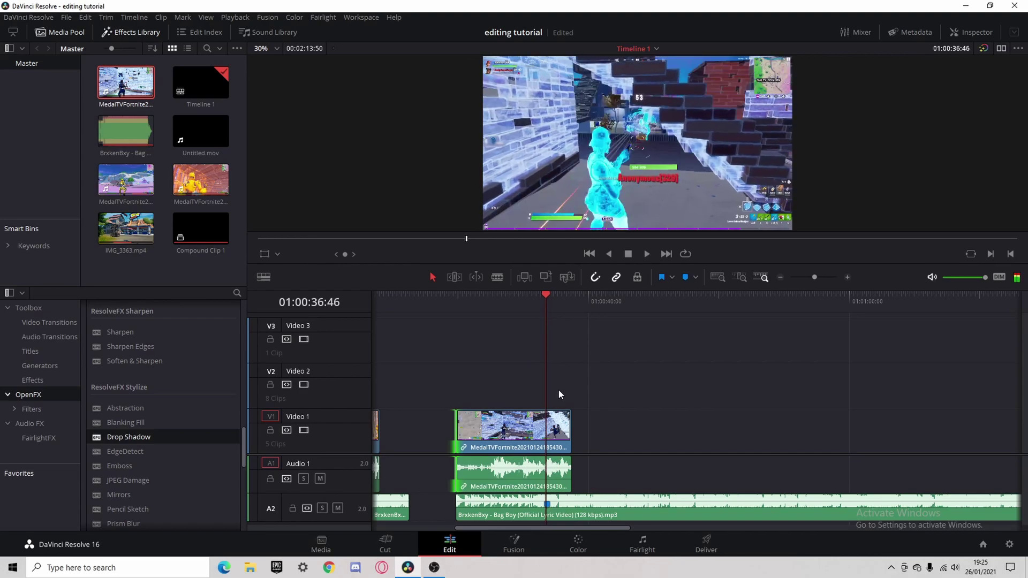
{"action": "key", "text": "Right"}
{"action": "key", "text": "Right"}
{"action": "key", "text": "Right"}
{"action": "key", "text": "Right"}
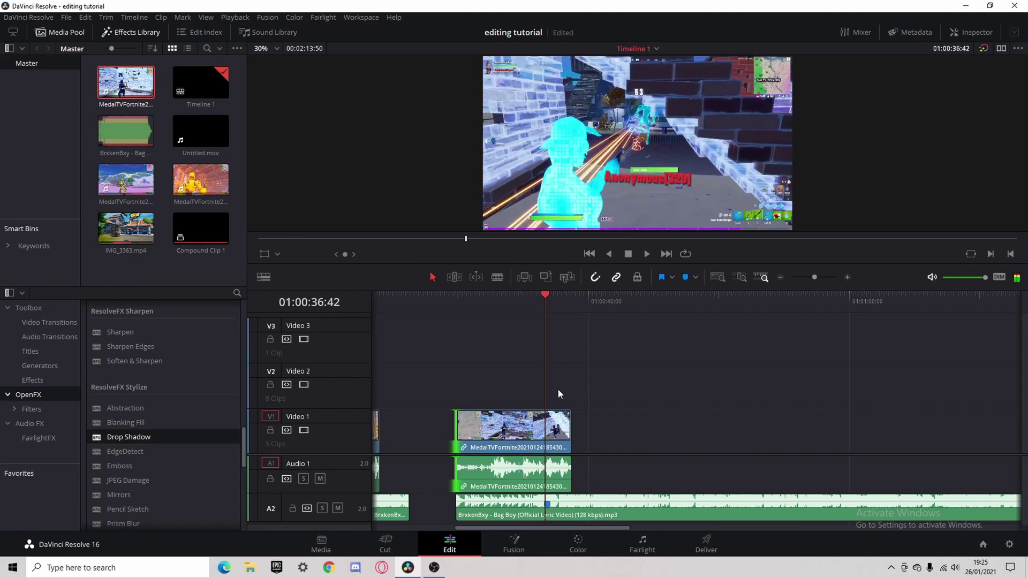
{"action": "key", "text": "Left"}
{"action": "left_click", "coordinate": [561, 437]}
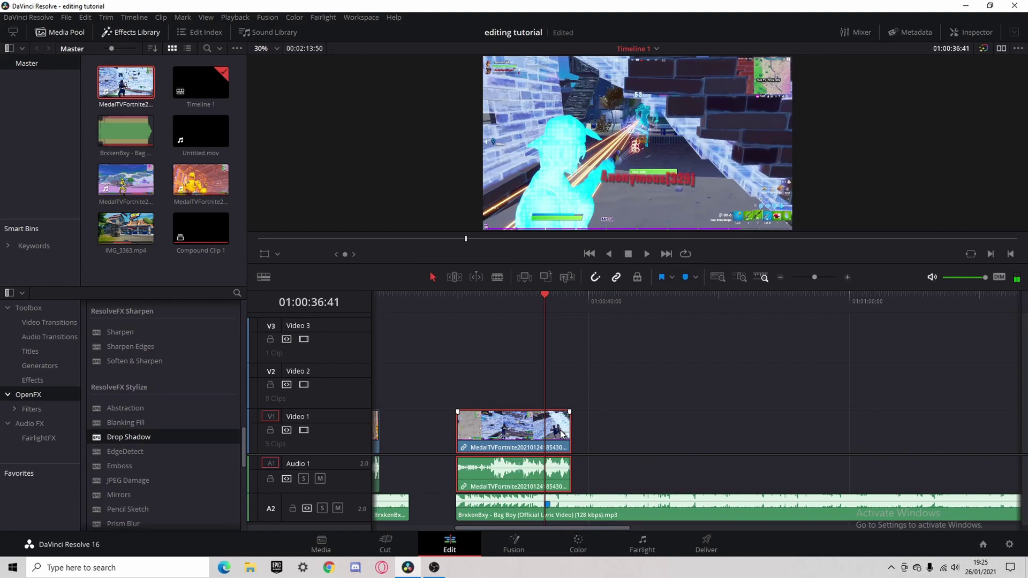
{"action": "key", "text": "m"}
{"action": "key", "text": "m"}
{"action": "left_click", "coordinate": [597, 416]}
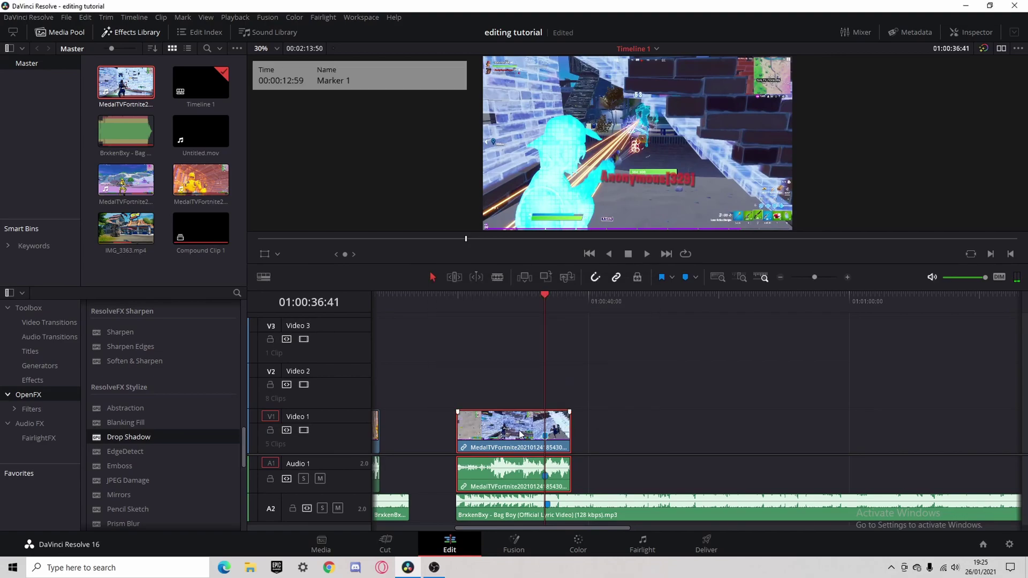
Align the gameplay clip's marker with the song's marker and extend the clip's start back to about 01:00:28:15
{"action": "left_click_drag", "start_coordinate": [457, 471], "coordinate": [434, 472]}
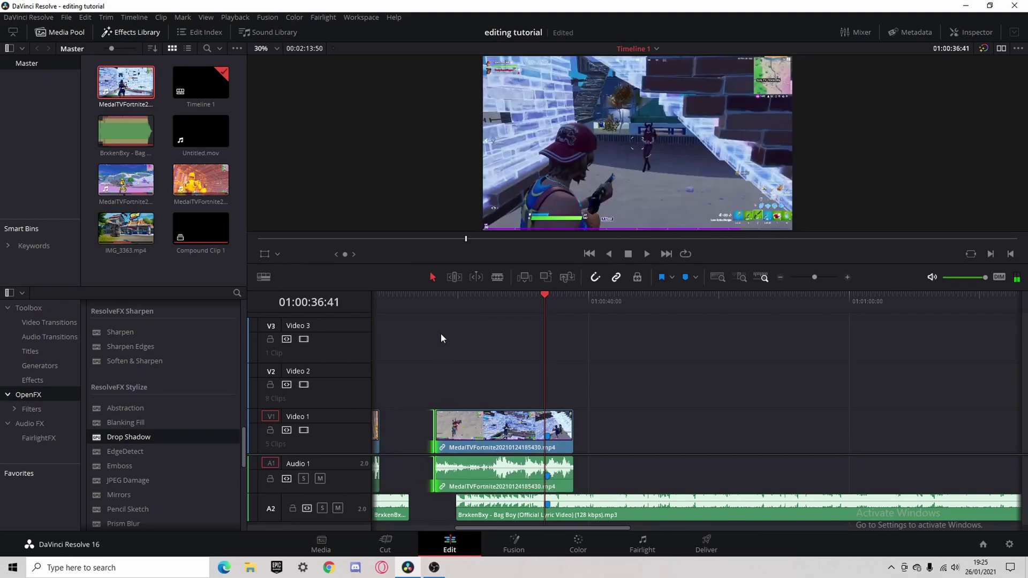
{"action": "left_click", "coordinate": [433, 306]}
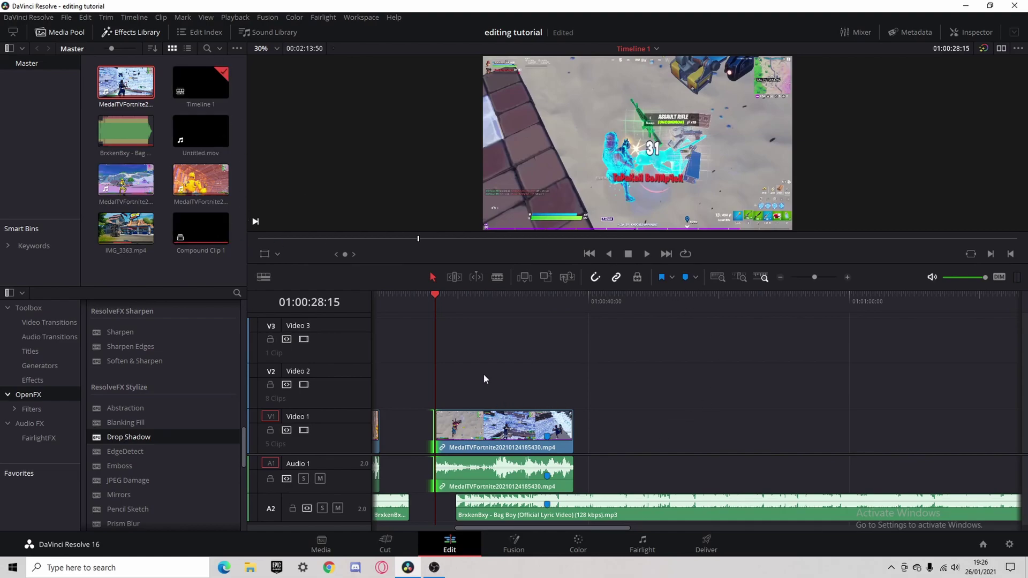
Add a Text+ title on Video 2 at the start of the new gameplay clip
{"action": "left_click", "coordinate": [33, 380]}
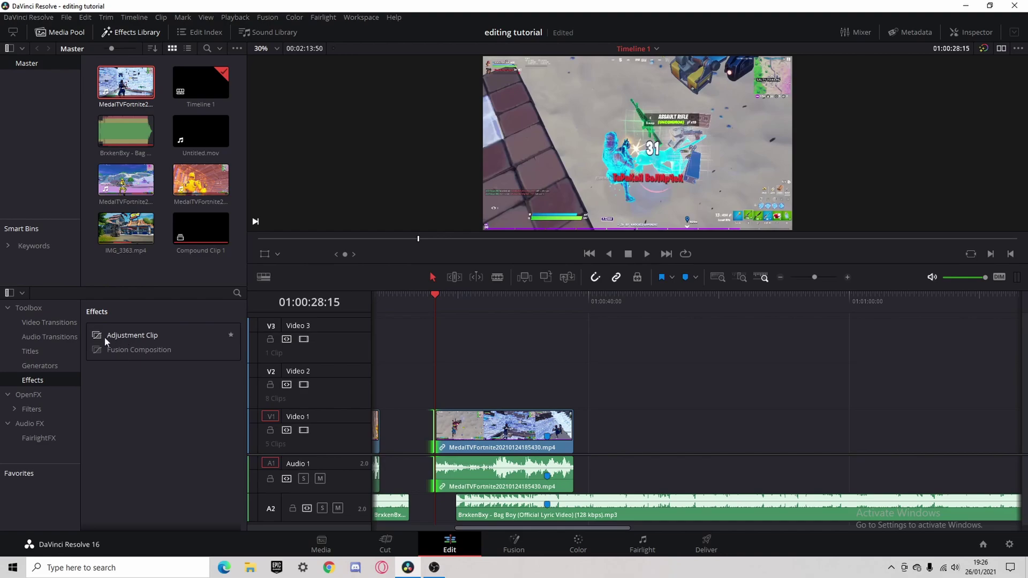
{"action": "left_click", "coordinate": [33, 353]}
{"action": "left_click_drag", "start_coordinate": [111, 409], "coordinate": [516, 377]}
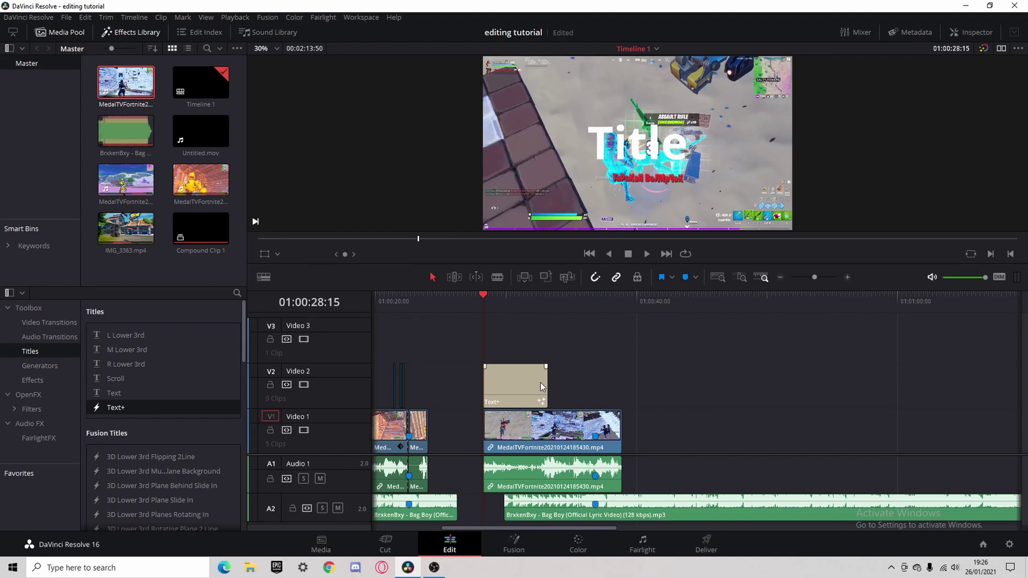
Give the gameplay clip a video fade-in lasting nearly as long as the title and preview it
{"action": "left_click_drag", "start_coordinate": [485, 412], "coordinate": [544, 413]}
{"action": "key", "text": "space"}
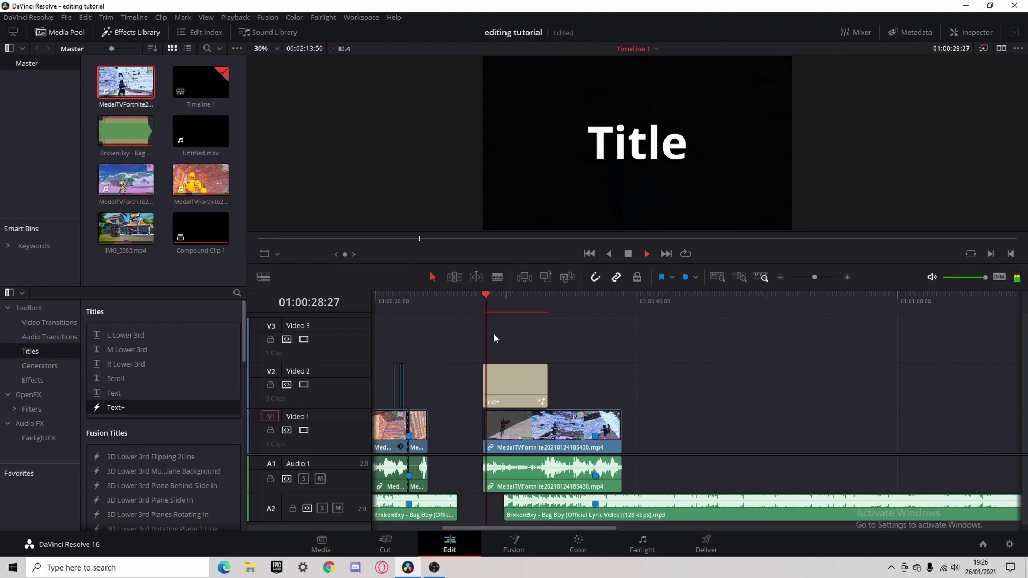
{"action": "key", "text": "space"}
Replace the Text+ title's text with "want this?"
{"action": "left_click", "coordinate": [496, 375]}
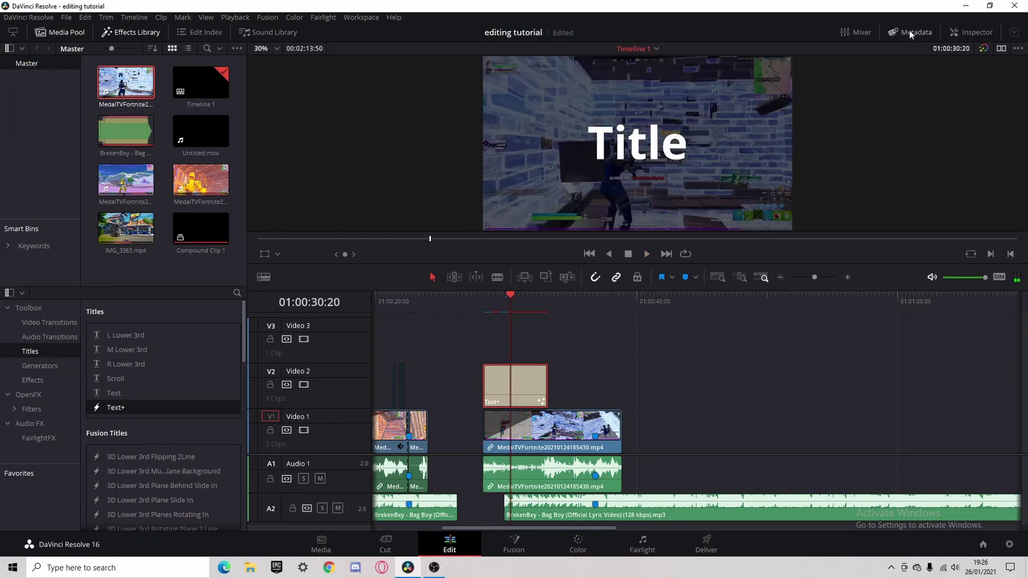
{"action": "left_click", "coordinate": [959, 33]}
{"action": "left_click", "coordinate": [926, 149]}
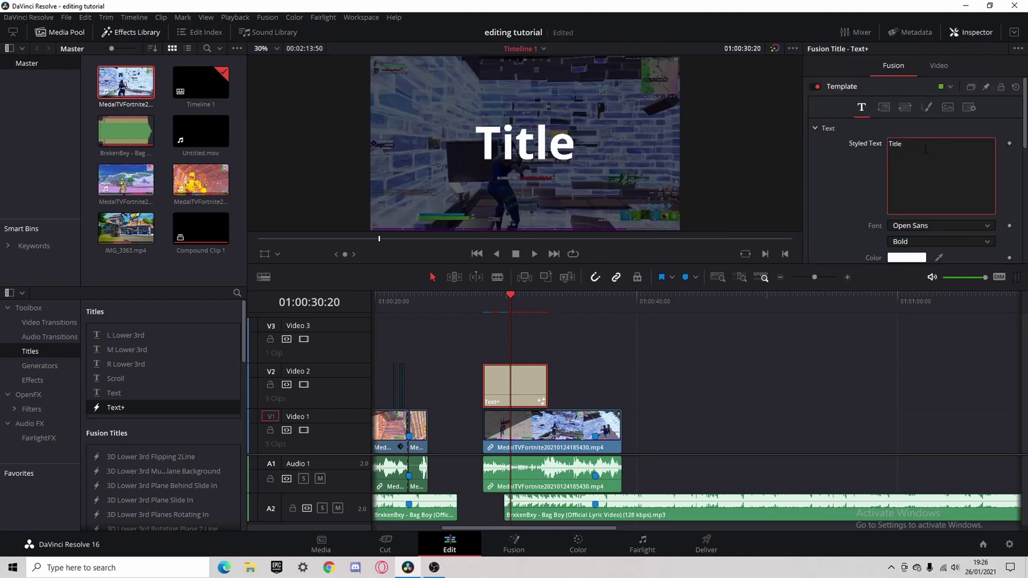
{"action": "key", "text": "BackSpace"}
{"action": "key", "text": "BackSpace"}
{"action": "key", "text": "BackSpace"}
{"action": "key", "text": "BackSpace"}
{"action": "key", "text": "BackSpace"}
{"action": "type", "text": "want this"}
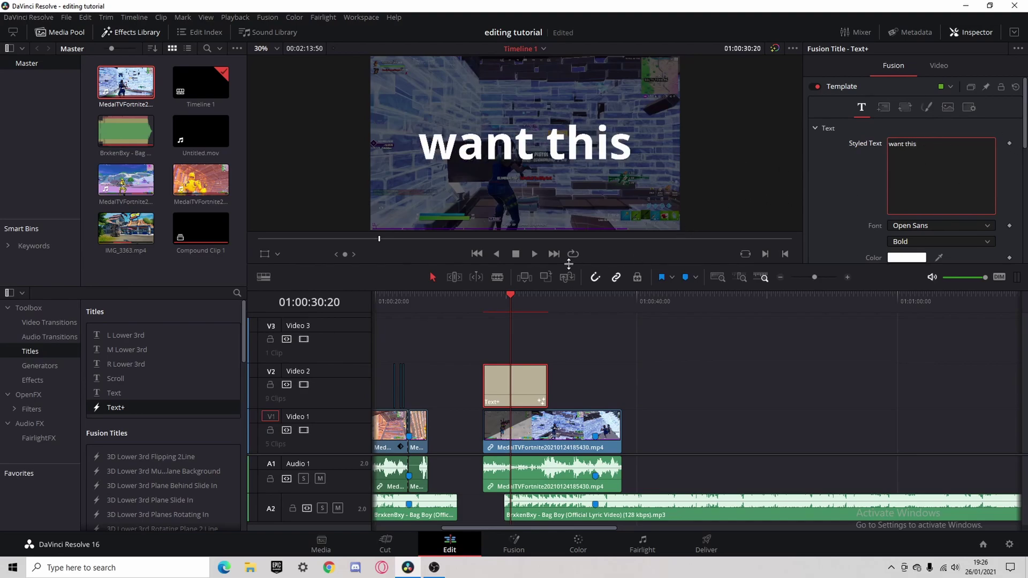
{"action": "type", "text": "?"}
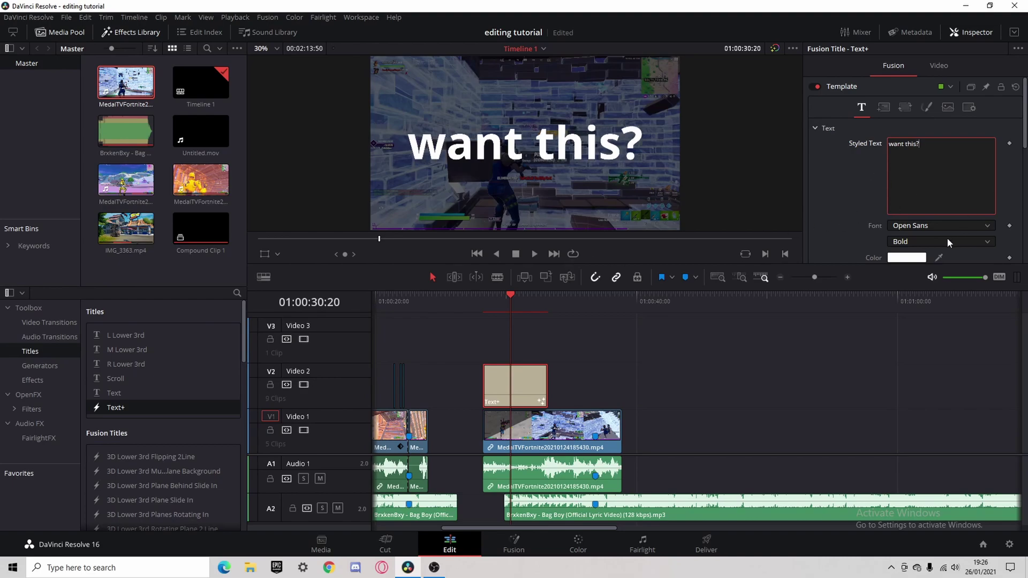
Change the title's font to Coolvetica
{"action": "left_click", "coordinate": [937, 223]}
{"action": "scroll", "coordinate": [934, 270], "scroll_direction": "up", "scroll_amount": 10}
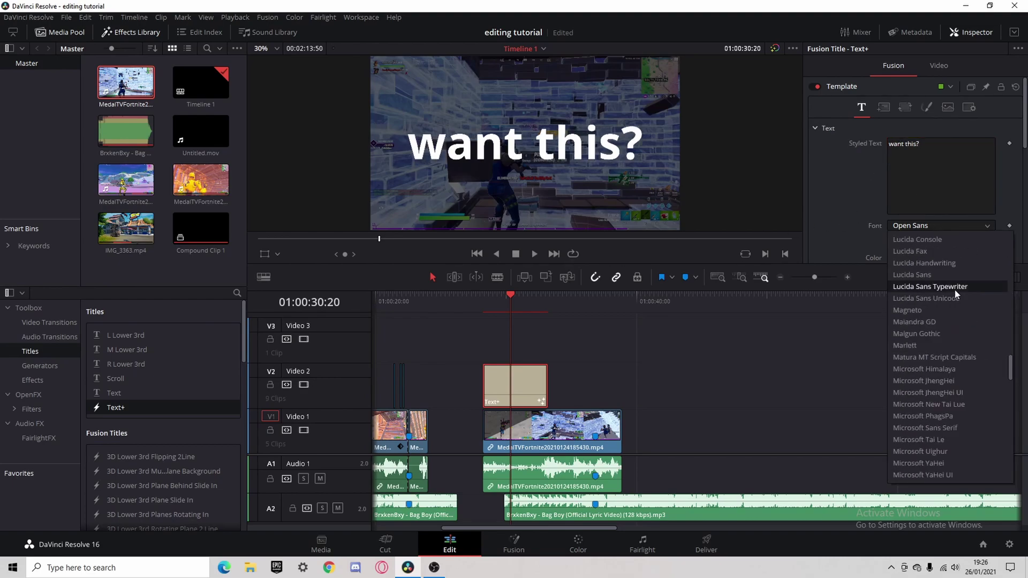
{"action": "scroll", "coordinate": [955, 279], "scroll_direction": "up", "scroll_amount": 15}
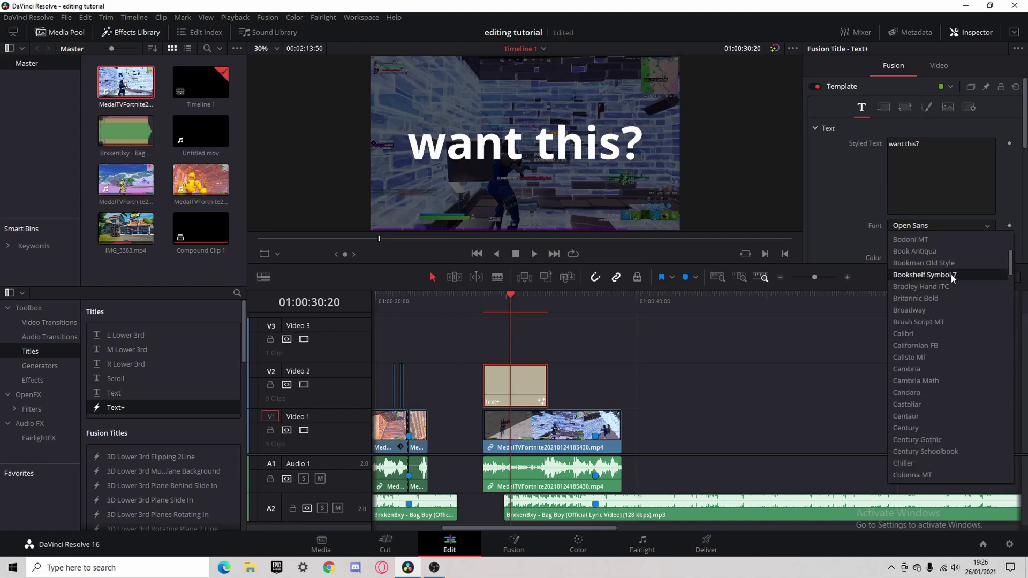
{"action": "scroll", "coordinate": [951, 317], "scroll_direction": "down", "scroll_amount": 2}
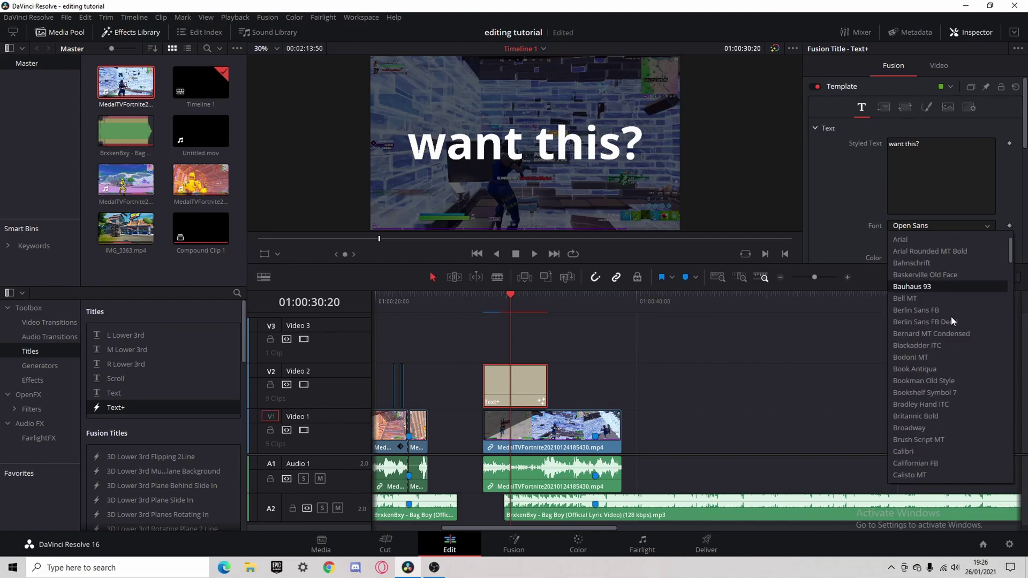
{"action": "scroll", "coordinate": [951, 317], "scroll_direction": "down", "scroll_amount": 5}
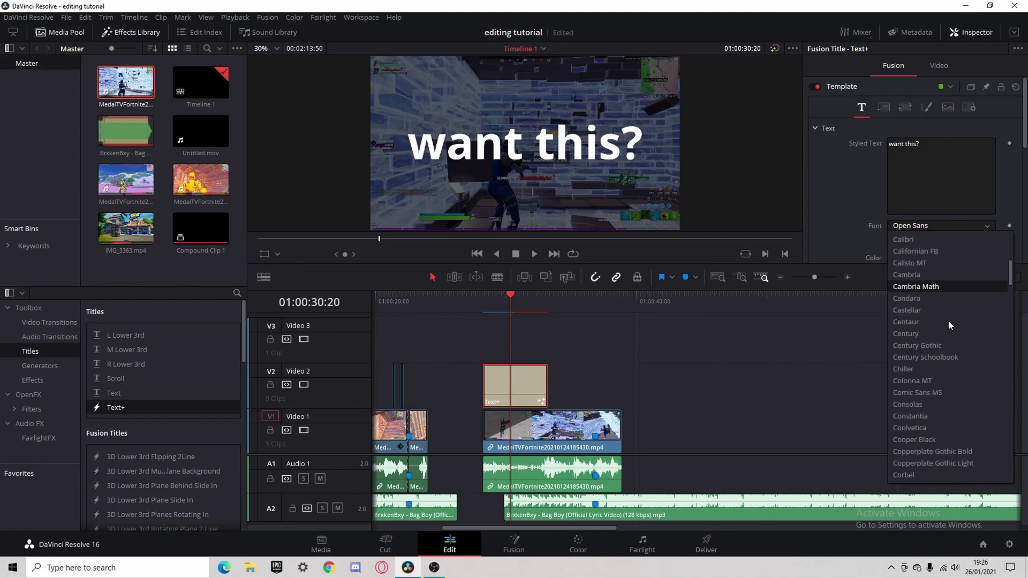
{"action": "left_click", "coordinate": [924, 428]}
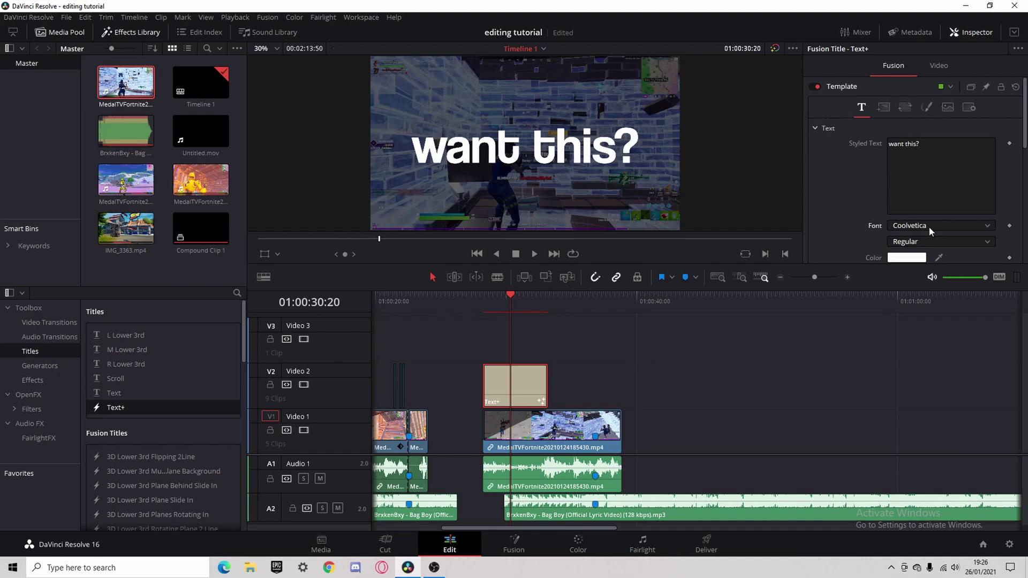
Reduce the title's text size to about 0.15
{"action": "scroll", "coordinate": [916, 255], "scroll_direction": "down", "scroll_amount": 2}
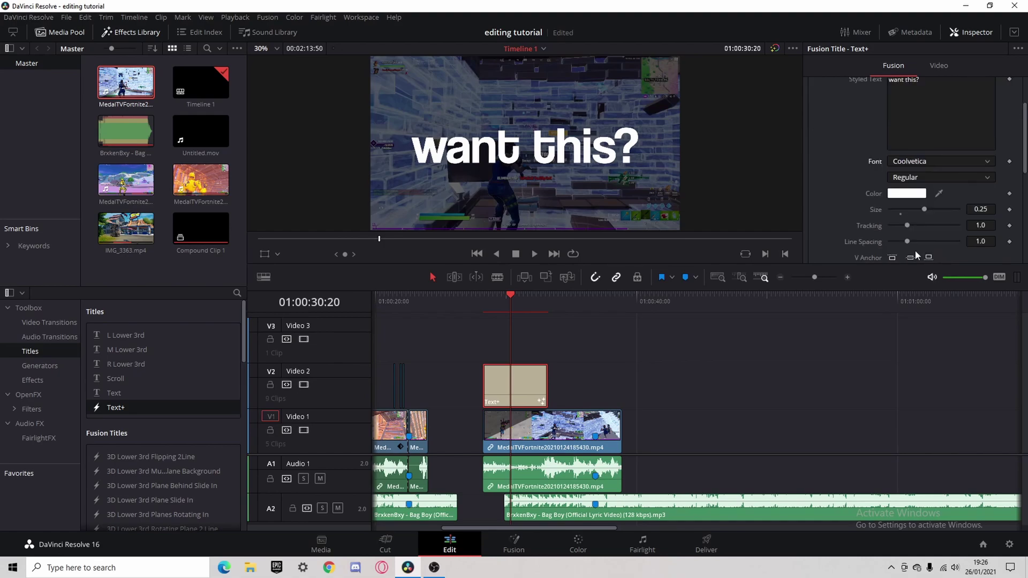
{"action": "scroll", "coordinate": [919, 198], "scroll_direction": "up", "scroll_amount": 2}
{"action": "scroll", "coordinate": [927, 194], "scroll_direction": "down", "scroll_amount": 2}
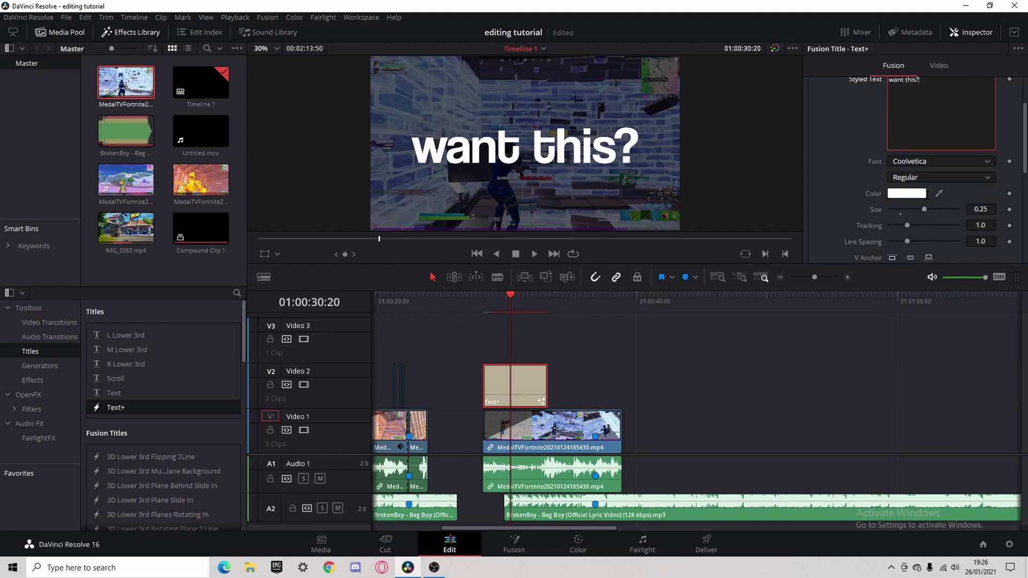
{"action": "left_click_drag", "start_coordinate": [927, 210], "coordinate": [912, 210]}
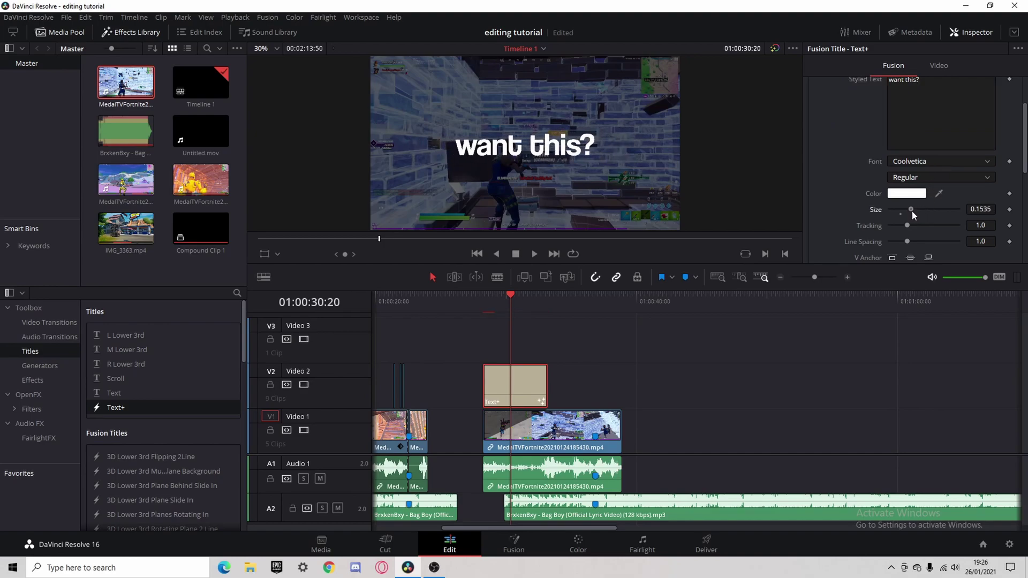
Extend the second music clip's start back to the beginning of the title and gameplay clip, and preview the section
{"action": "left_click_drag", "start_coordinate": [510, 302], "coordinate": [482, 297]}
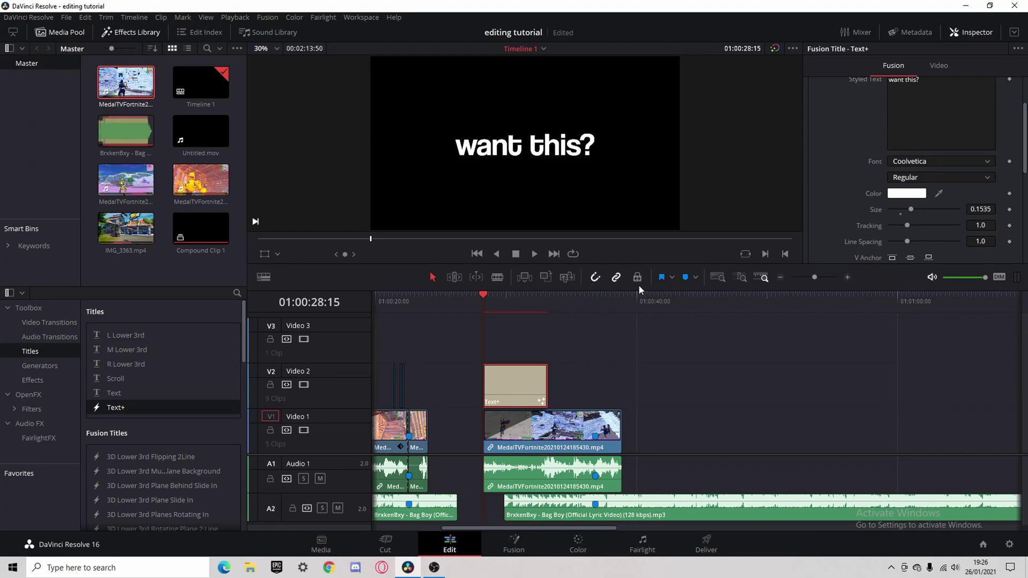
{"action": "key", "text": "space"}
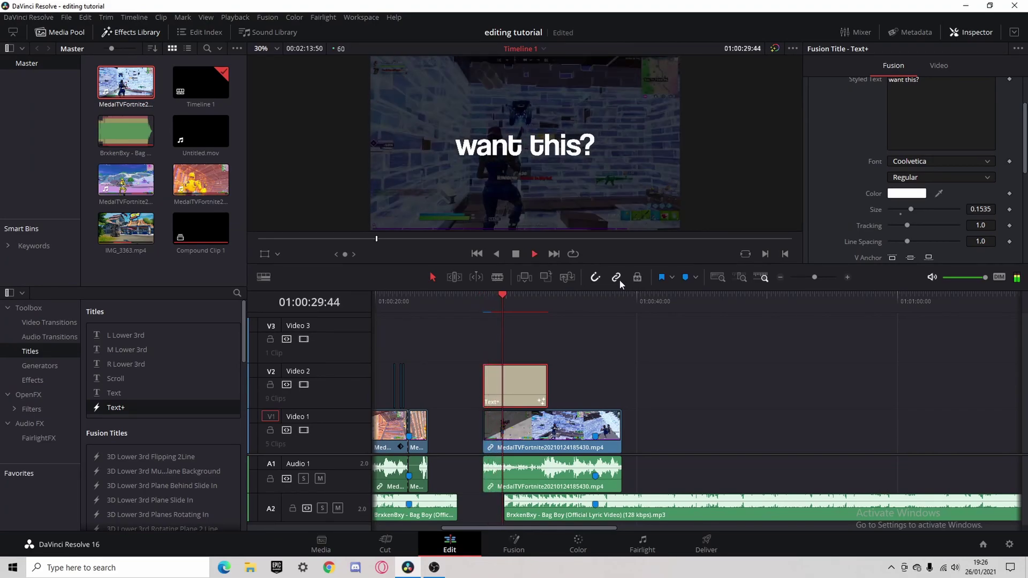
{"action": "key", "text": "space"}
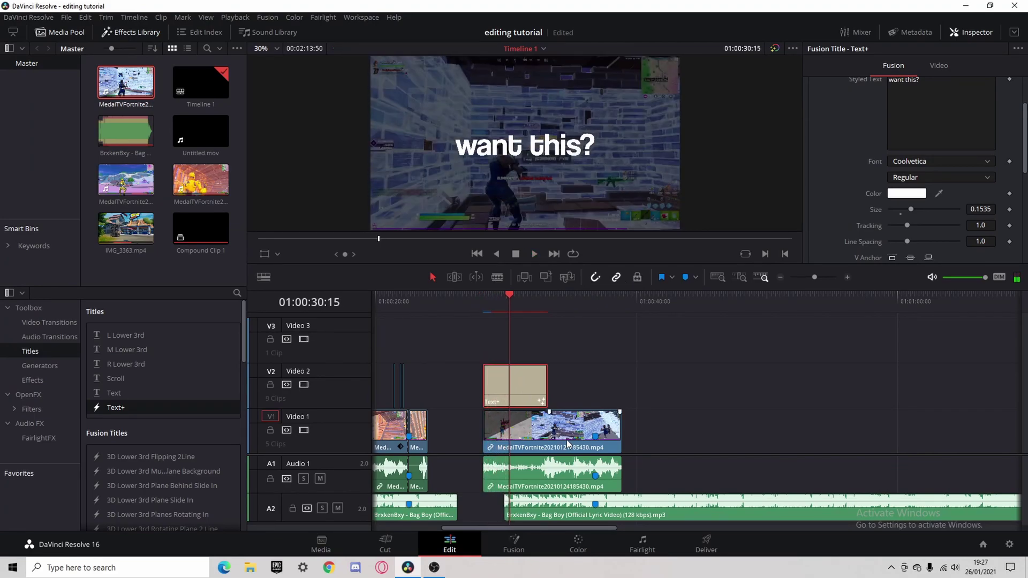
{"action": "left_click_drag", "start_coordinate": [504, 507], "coordinate": [482, 507]}
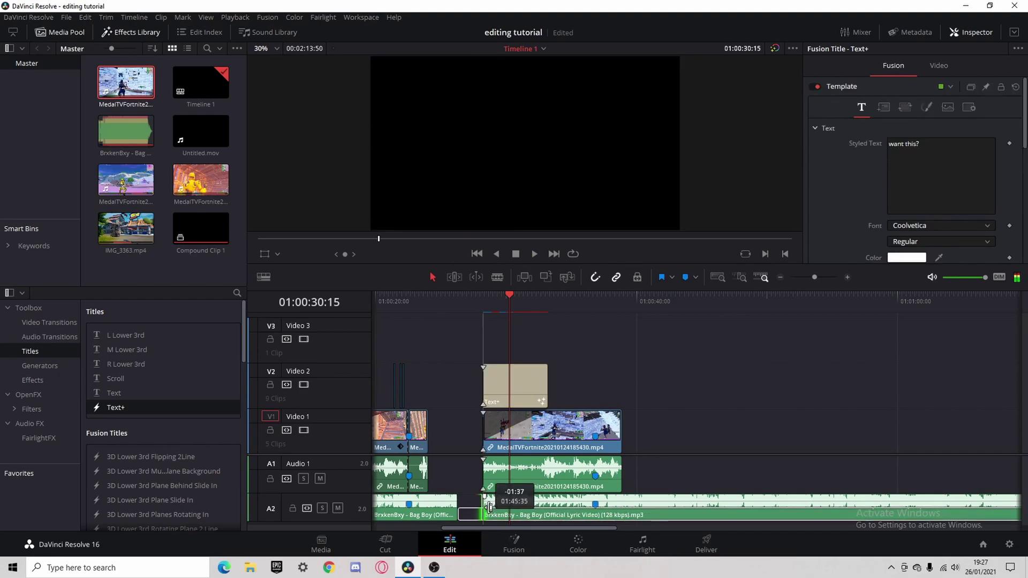
{"action": "left_click", "coordinate": [482, 296]}
{"action": "key", "text": "space"}
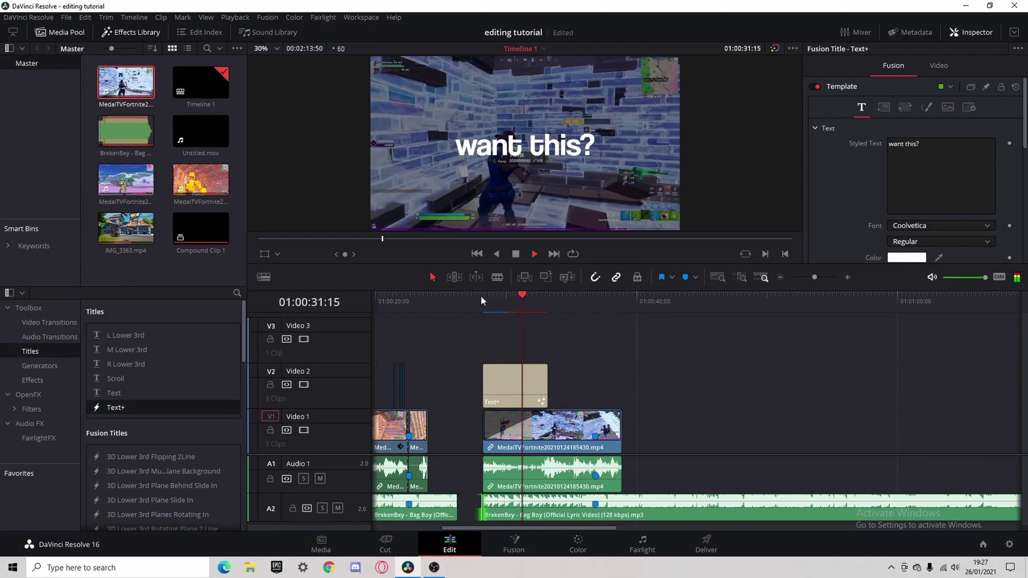
{"action": "key", "text": "space"}
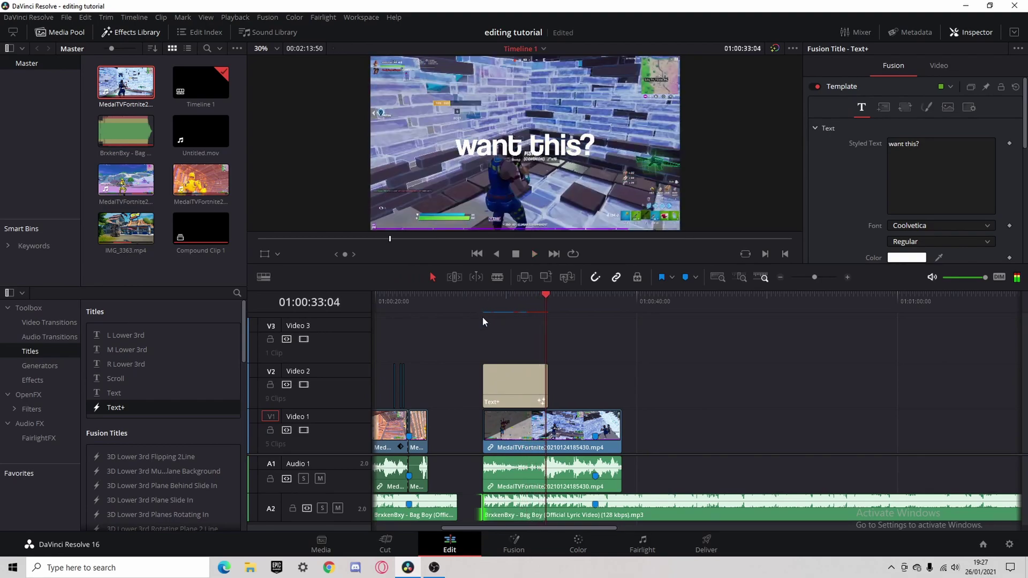
Convert the "want this?" title into a compound clip named Compound Clip 2
{"action": "left_click", "coordinate": [505, 396]}
{"action": "left_click_drag", "start_coordinate": [501, 295], "coordinate": [490, 296]}
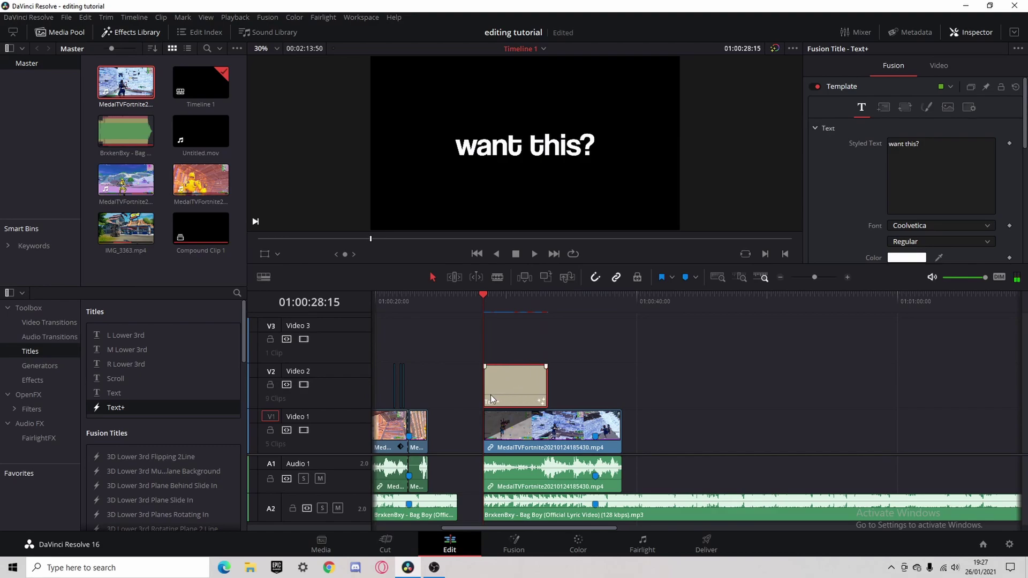
{"action": "right_click", "coordinate": [520, 386]}
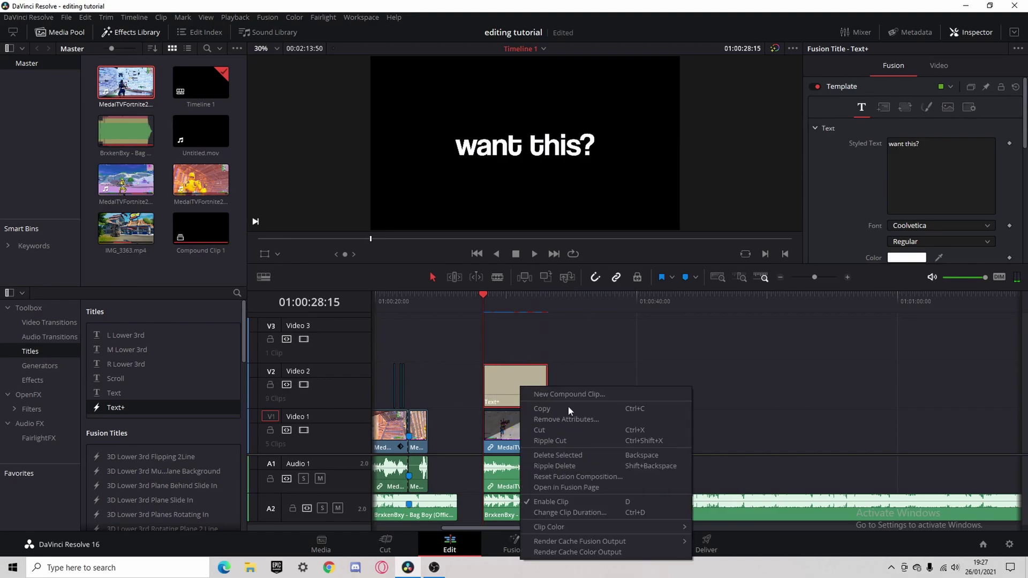
{"action": "left_click", "coordinate": [564, 393]}
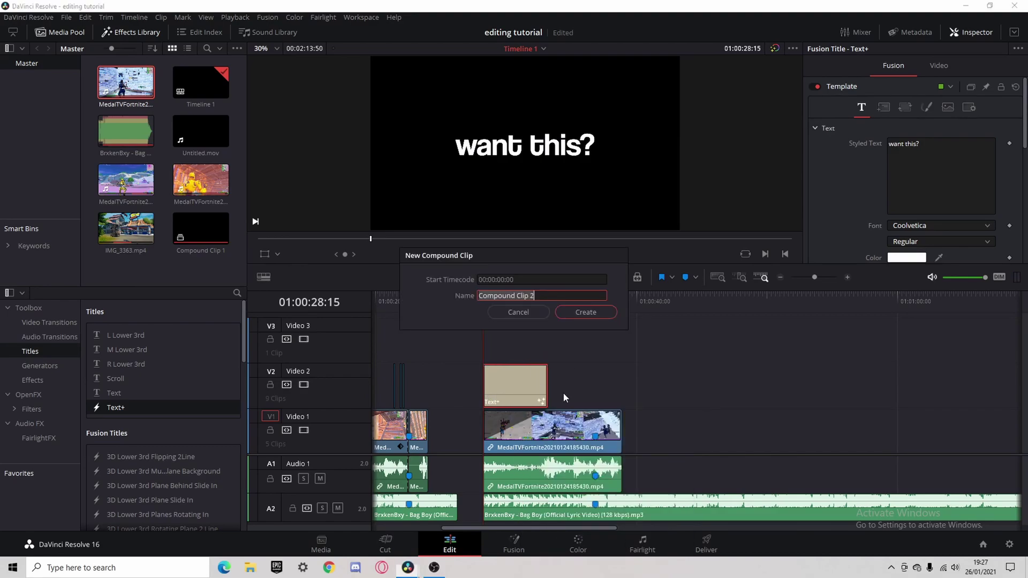
{"action": "left_click", "coordinate": [574, 312]}
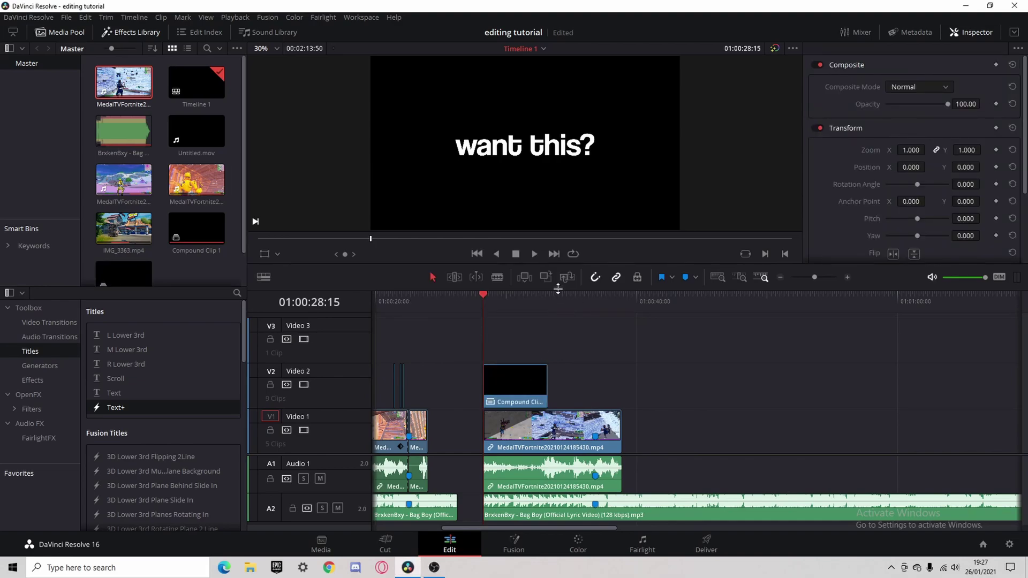
Apply the Waviness effect to the title's compound clip and preview it
{"action": "left_click", "coordinate": [51, 377]}
{"action": "left_click", "coordinate": [50, 397]}
{"action": "scroll", "coordinate": [117, 377], "scroll_direction": "down", "scroll_amount": 5}
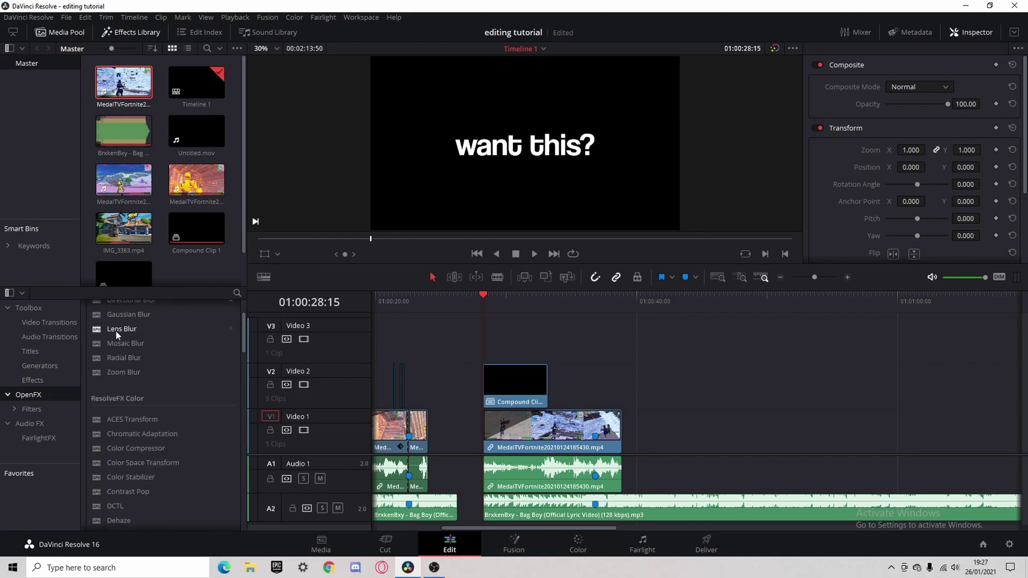
{"action": "scroll", "coordinate": [198, 387], "scroll_direction": "down", "scroll_amount": 15}
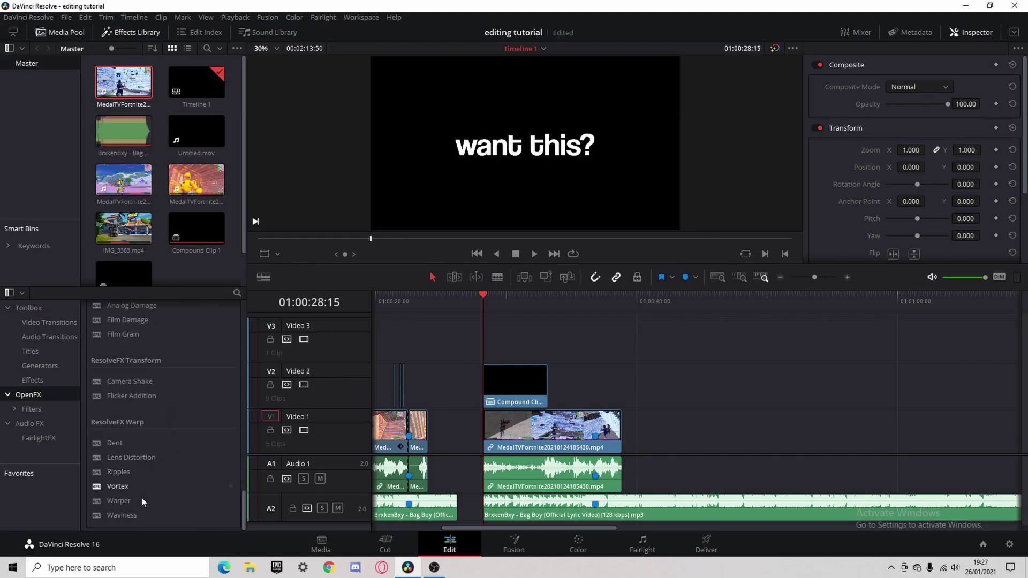
{"action": "mouse_move", "coordinate": [132, 520]}
{"action": "left_mouse_down"}
{"action": "mouse_move", "coordinate": [242, 500]}
{"action": "mouse_move", "coordinate": [510, 384]}
{"action": "left_mouse_up"}
{"action": "key", "text": "space"}
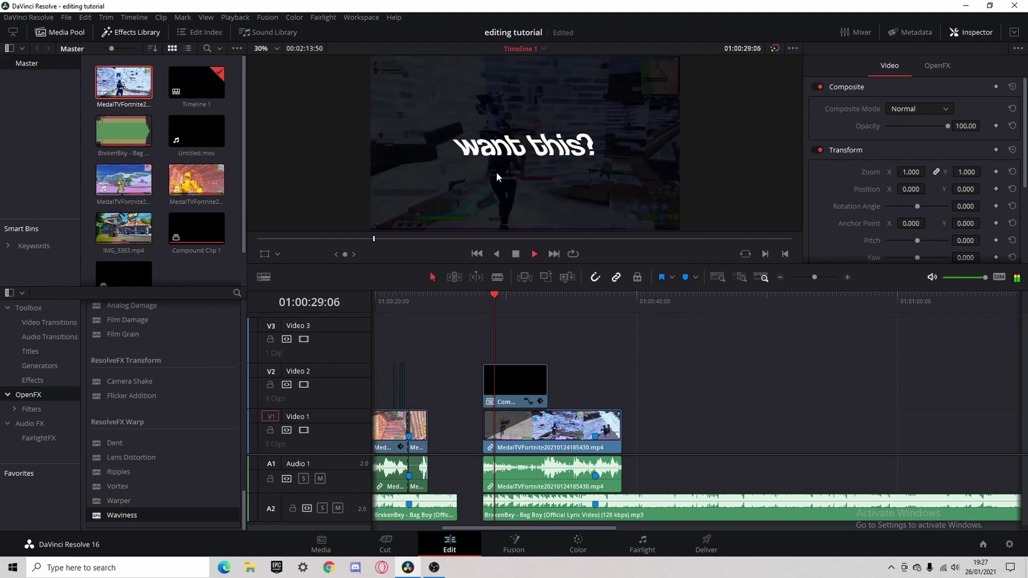
{"action": "key", "text": "space"}
Set the title's Waviness scale to 9.3 and strength to 8.4, with the waviness type Horizontal
{"action": "left_click", "coordinate": [519, 383]}
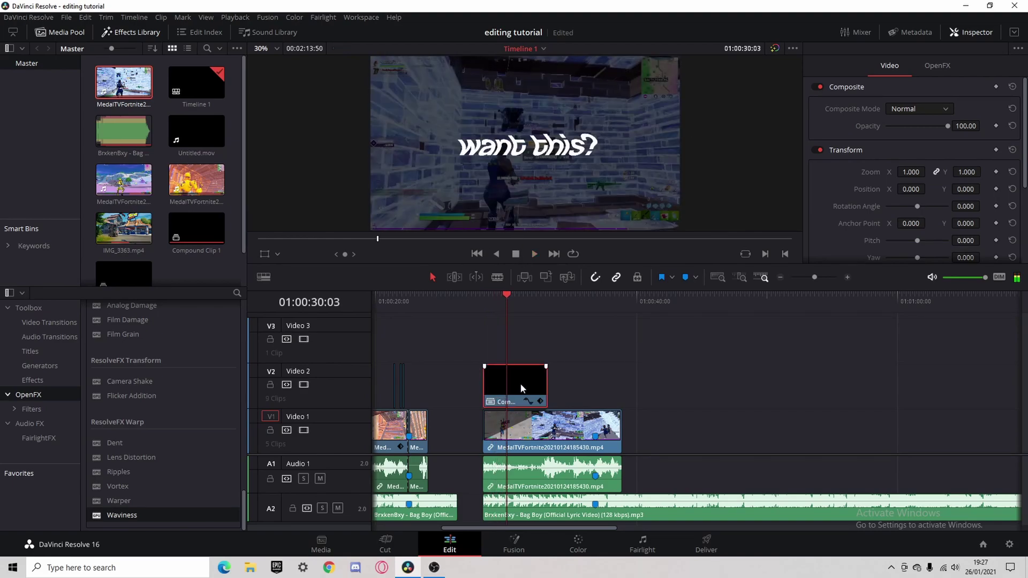
{"action": "left_click", "coordinate": [945, 66]}
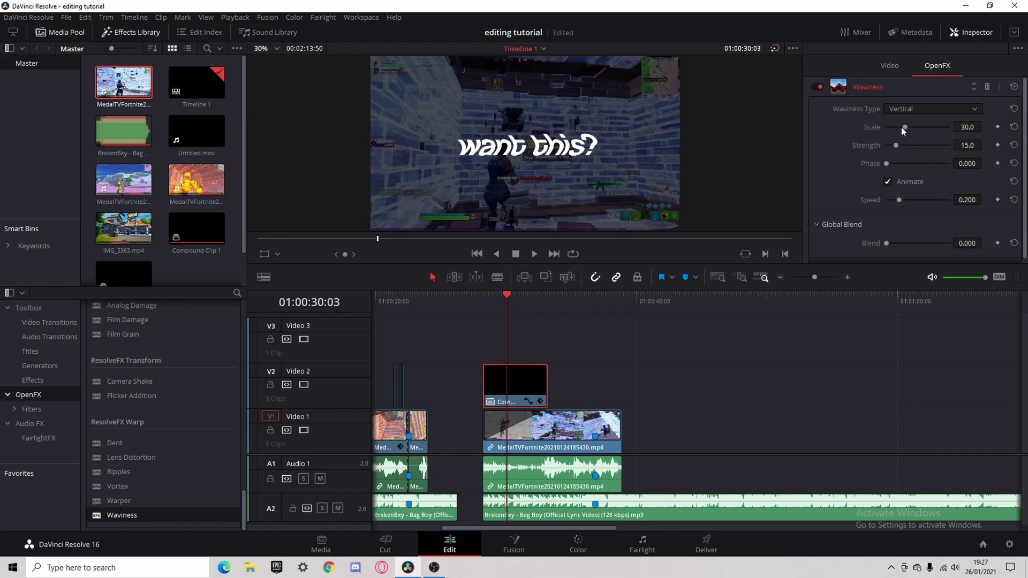
{"action": "left_click_drag", "start_coordinate": [902, 127], "coordinate": [891, 144]}
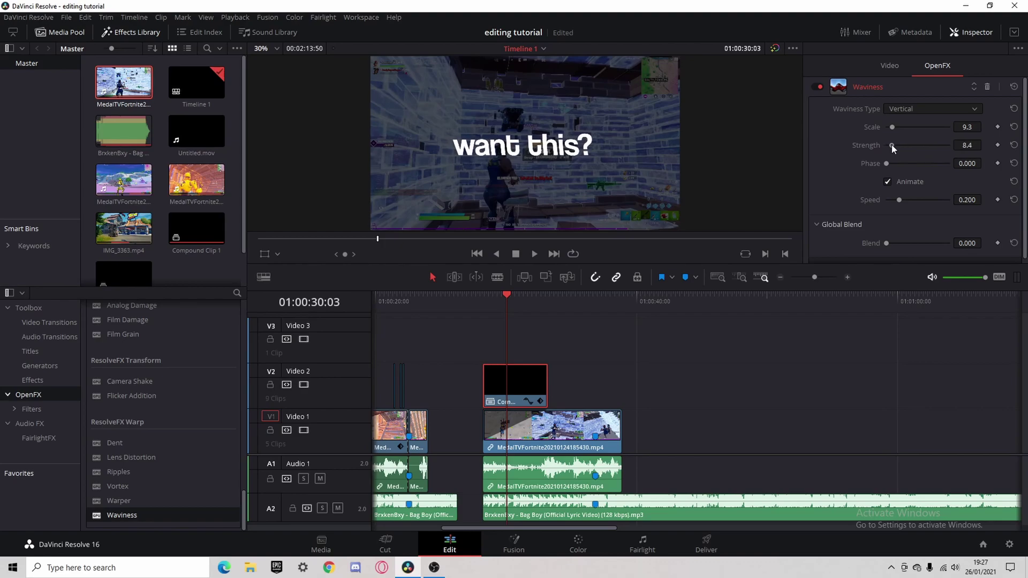
{"action": "left_click", "coordinate": [972, 109]}
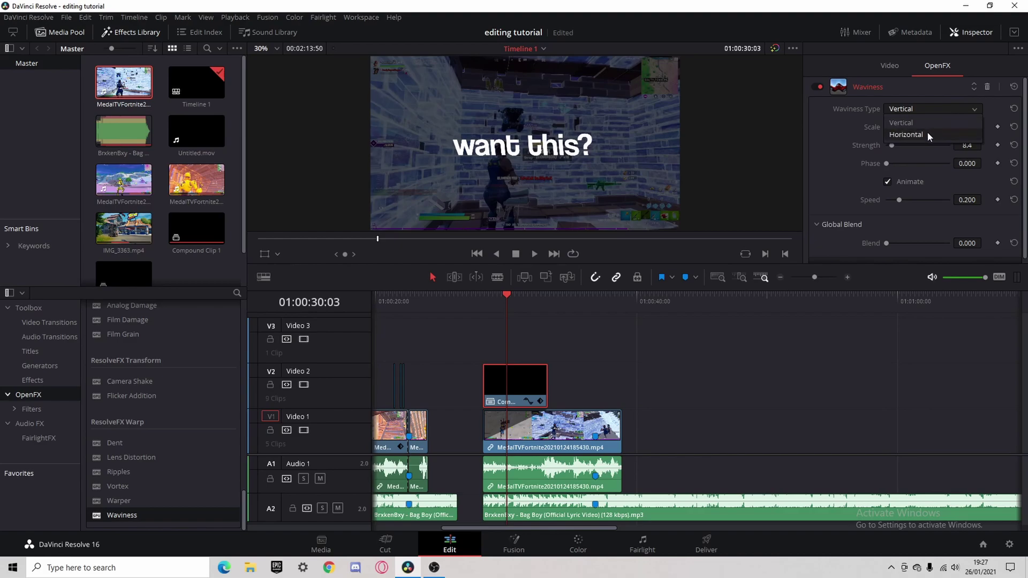
{"action": "left_click", "coordinate": [930, 135]}
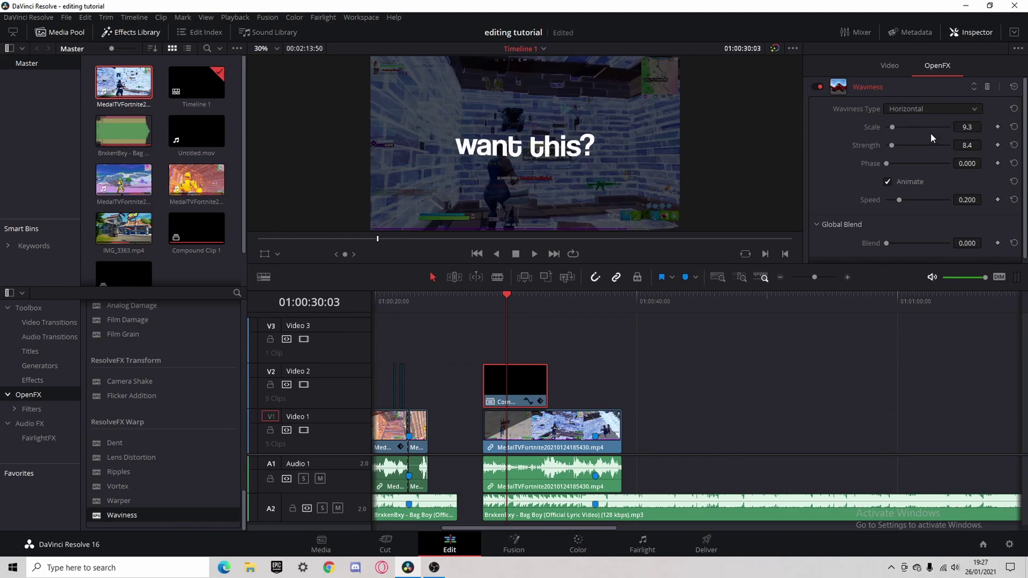
Play the title section twice from its start to check the horizontal waviness over the fade-in
{"action": "left_click", "coordinate": [478, 301]}
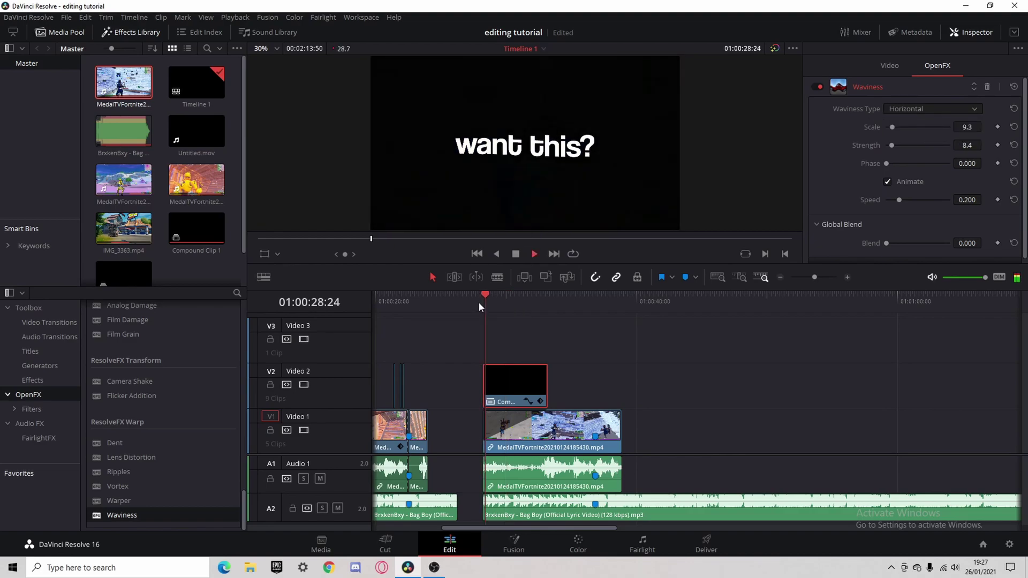
{"action": "key", "text": "space"}
{"action": "key", "text": "space"}
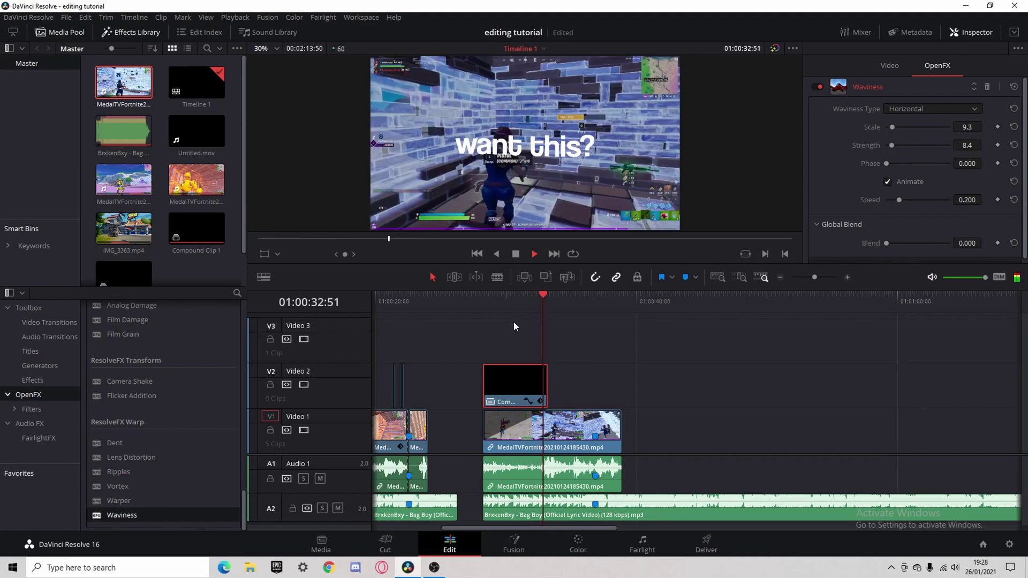
{"action": "left_click", "coordinate": [482, 301]}
{"action": "key", "text": "space"}
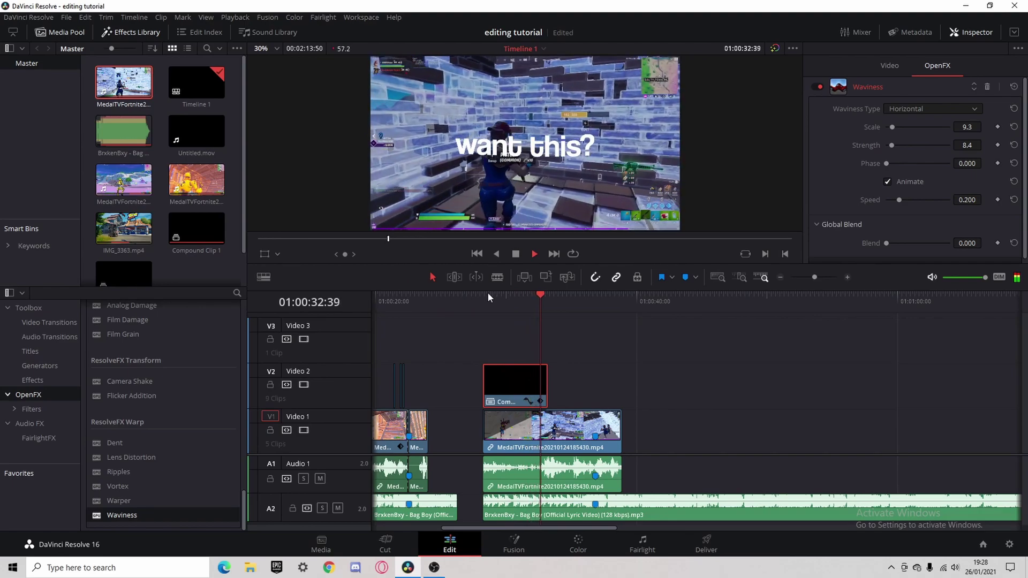
{"action": "key", "text": "space"}
{"action": "left_click", "coordinate": [486, 295]}
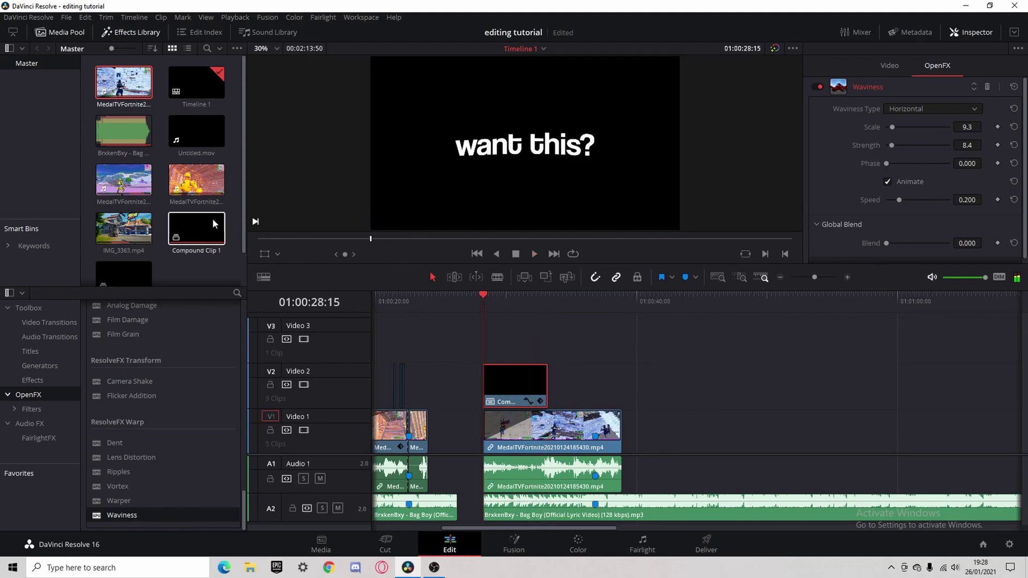
Apply the Drop Shadow effect to the title's compound clip and preview it
{"action": "key", "text": "q"}
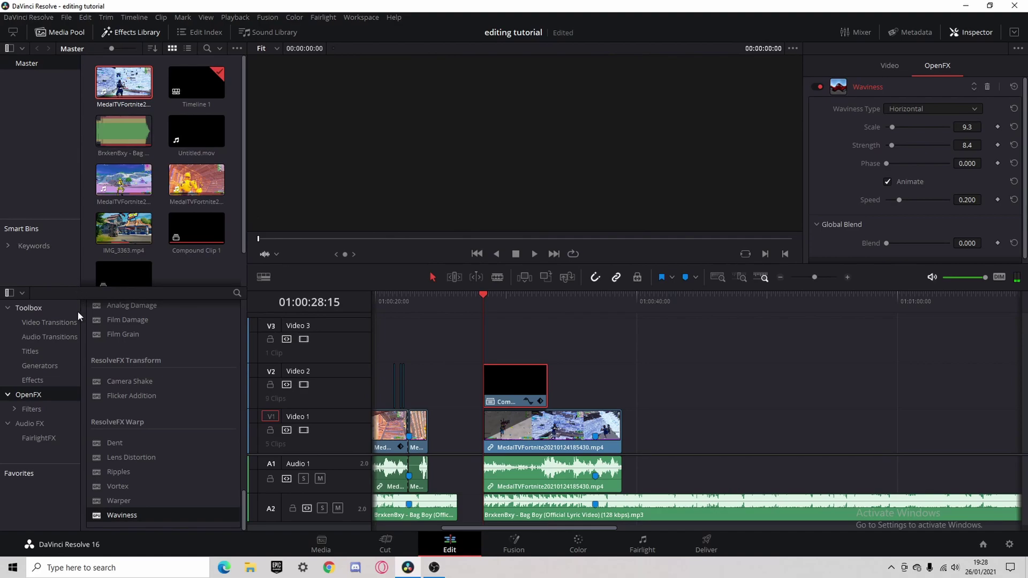
{"action": "scroll", "coordinate": [127, 400], "scroll_direction": "up", "scroll_amount": 5}
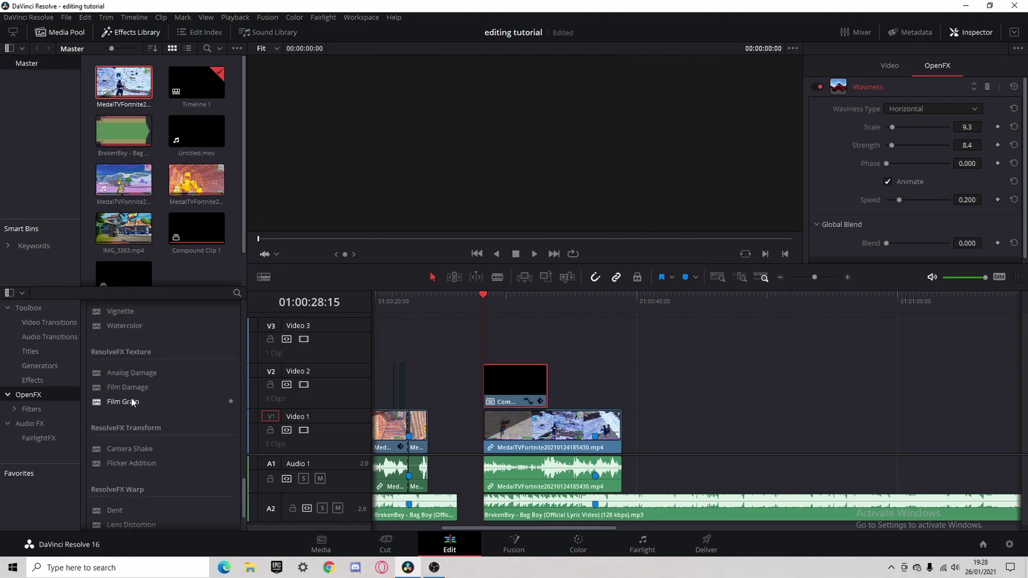
{"action": "scroll", "coordinate": [139, 339], "scroll_direction": "up", "scroll_amount": 2}
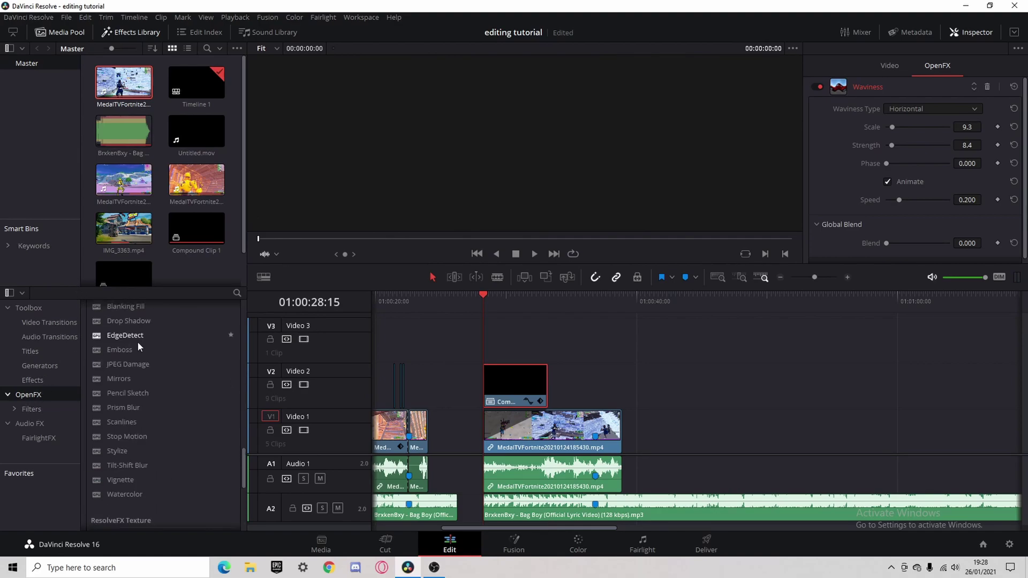
{"action": "left_click_drag", "start_coordinate": [140, 320], "coordinate": [500, 370]}
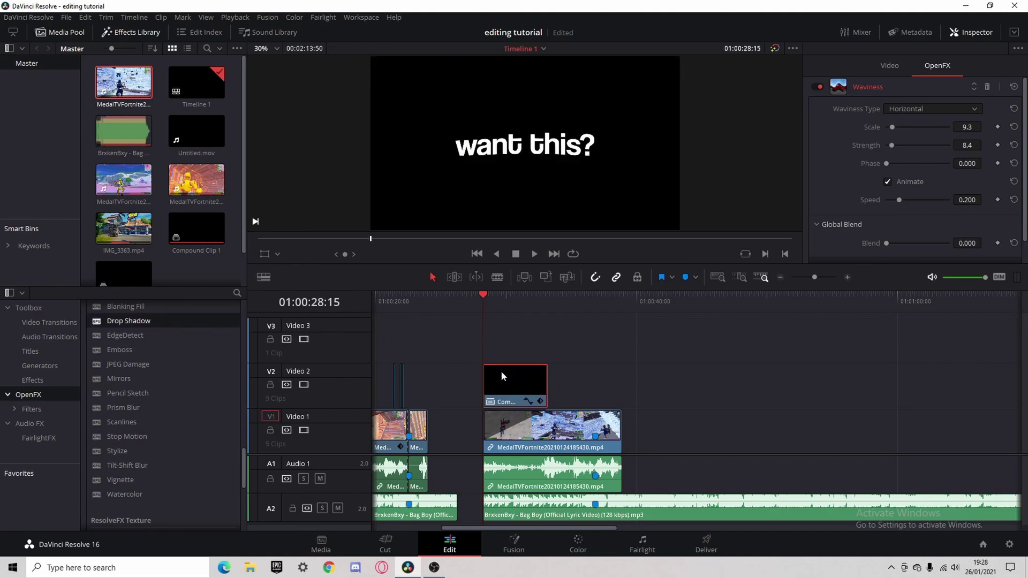
{"action": "key", "text": "space"}
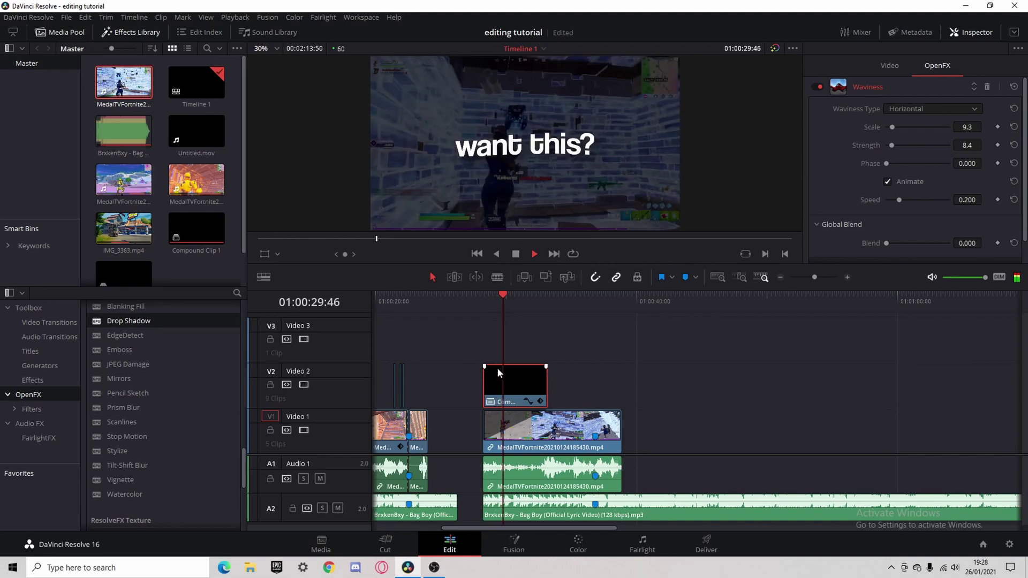
{"action": "key", "text": "space"}
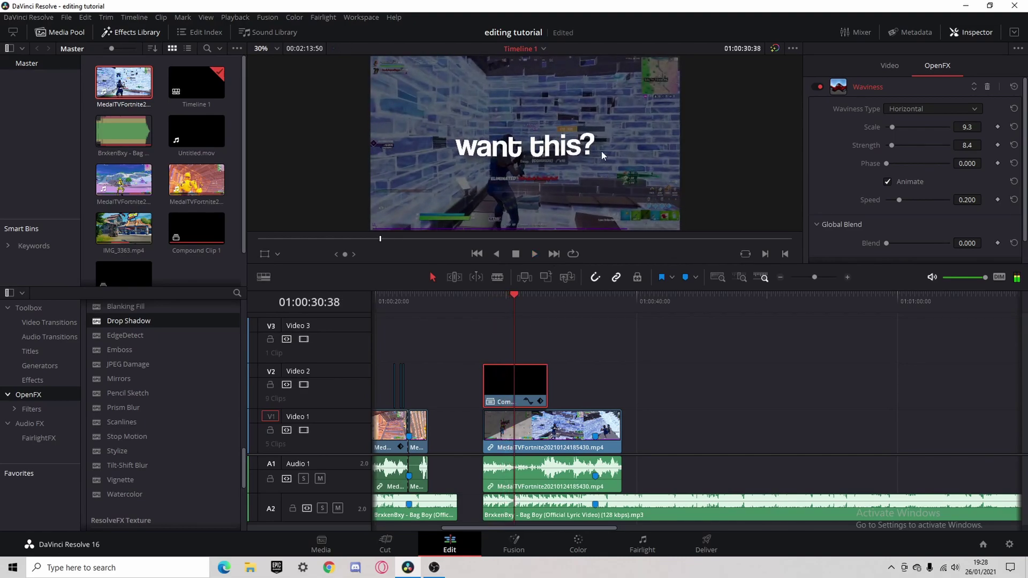
Set the title's Drop Shadow strength to 1.000 and slightly reduce its blur
{"action": "left_click", "coordinate": [836, 88]}
{"action": "left_click", "coordinate": [843, 106]}
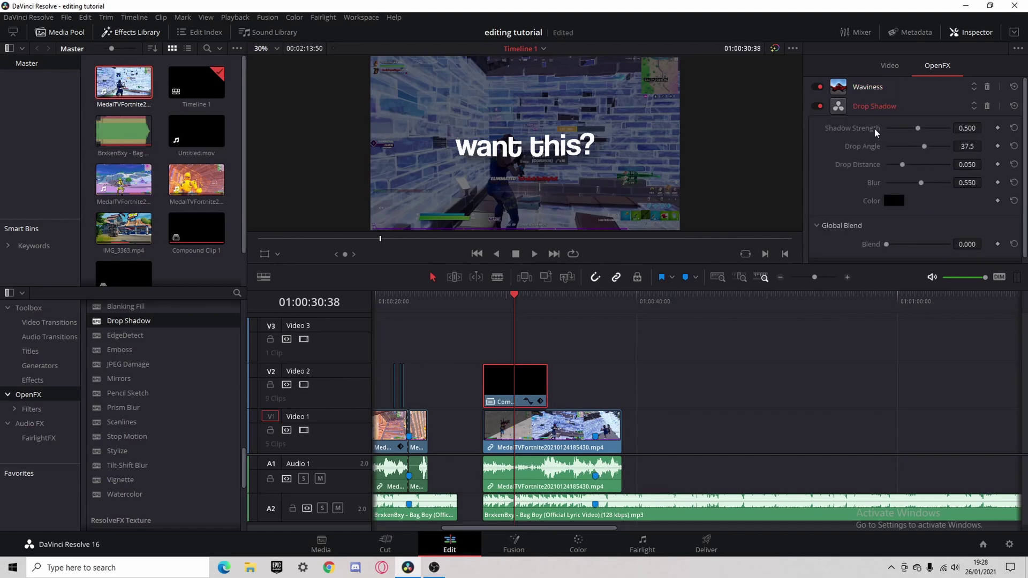
{"action": "left_click_drag", "start_coordinate": [920, 129], "coordinate": [976, 140]}
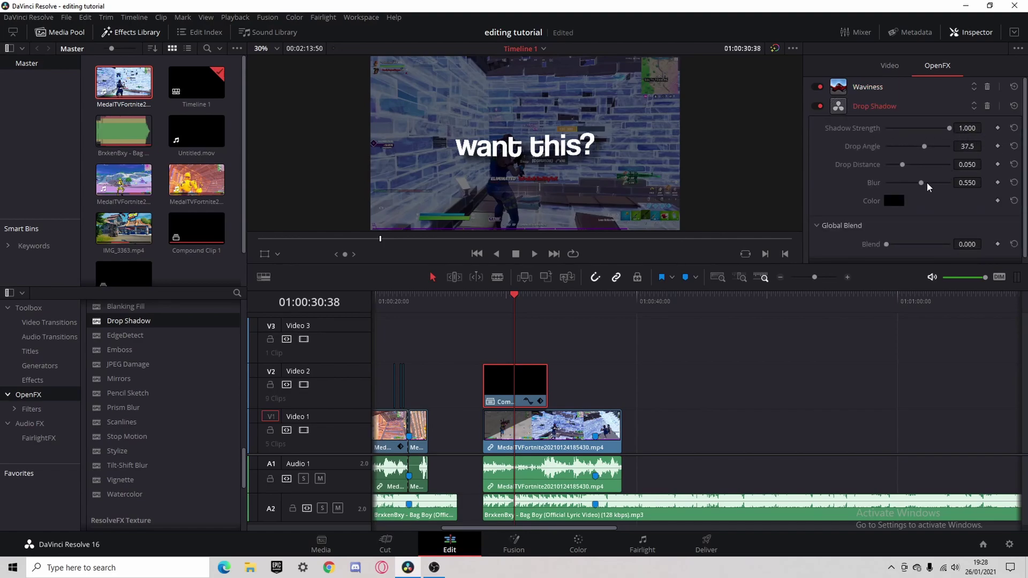
{"action": "left_click_drag", "start_coordinate": [922, 183], "coordinate": [915, 183]}
Play the title section from its start to check the drop shadow together with the waviness
{"action": "left_click", "coordinate": [477, 316]}
{"action": "key", "text": "space"}
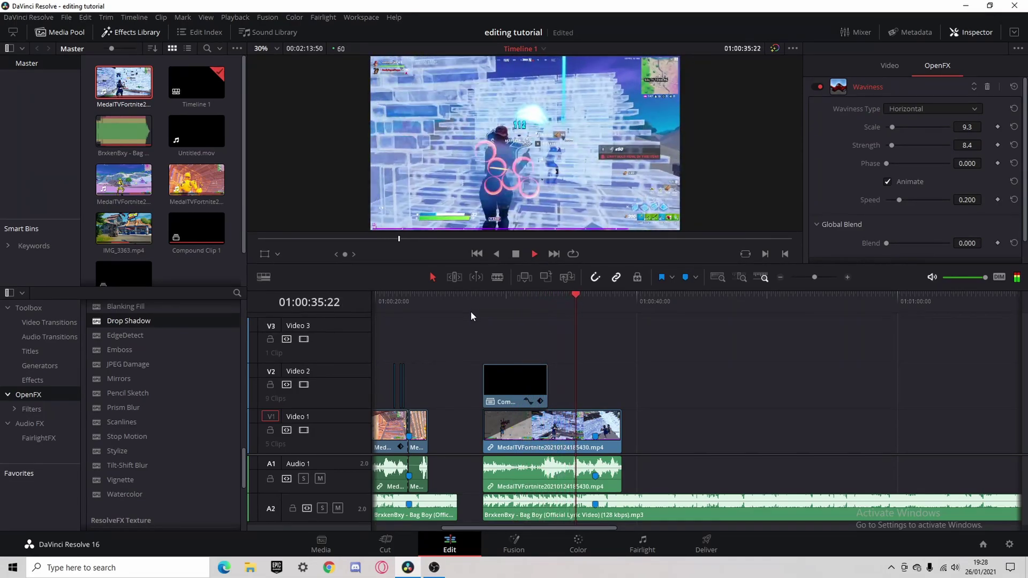
{"action": "key", "text": "space"}
{"action": "key", "text": "Up"}
{"action": "key", "text": "space"}
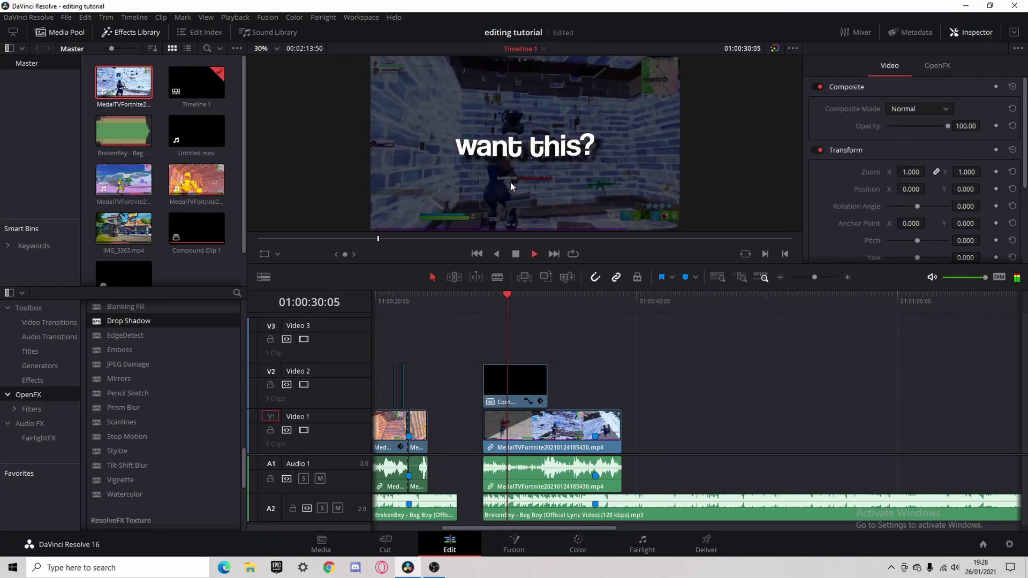
{"action": "key", "text": "space"}
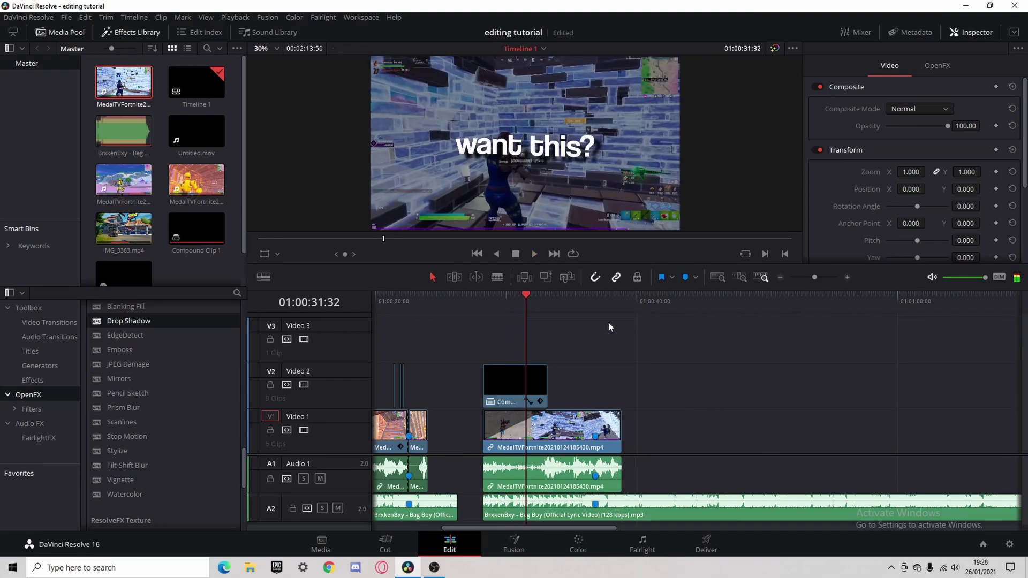
Lock the Audio 1 track and add a speed point at the marker on the gameplay clip beneath the title, using retime controls
{"action": "key", "text": "shift+Down"}
{"action": "left_click", "coordinate": [611, 426]}
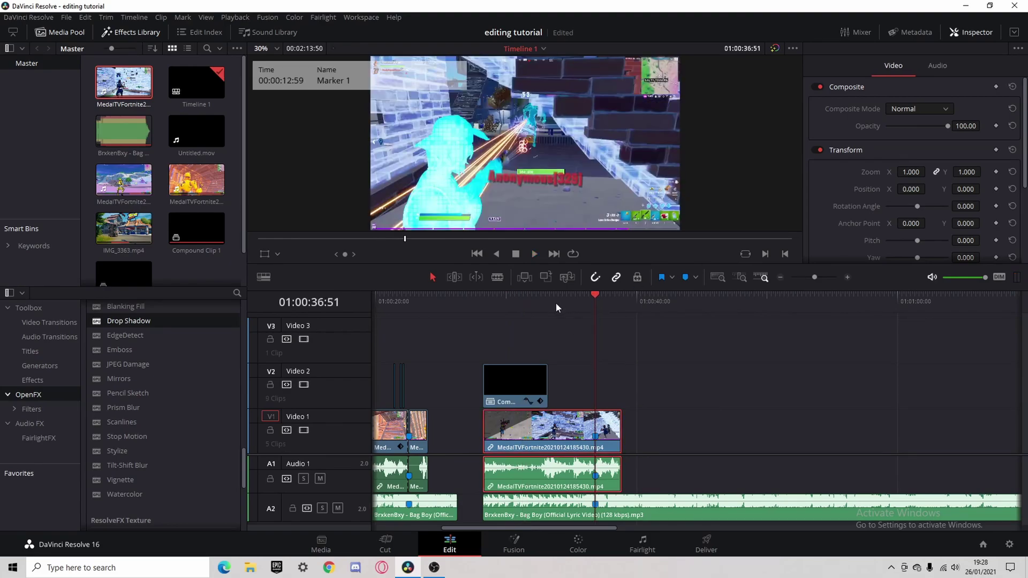
{"action": "key", "text": "ctrl+r"}
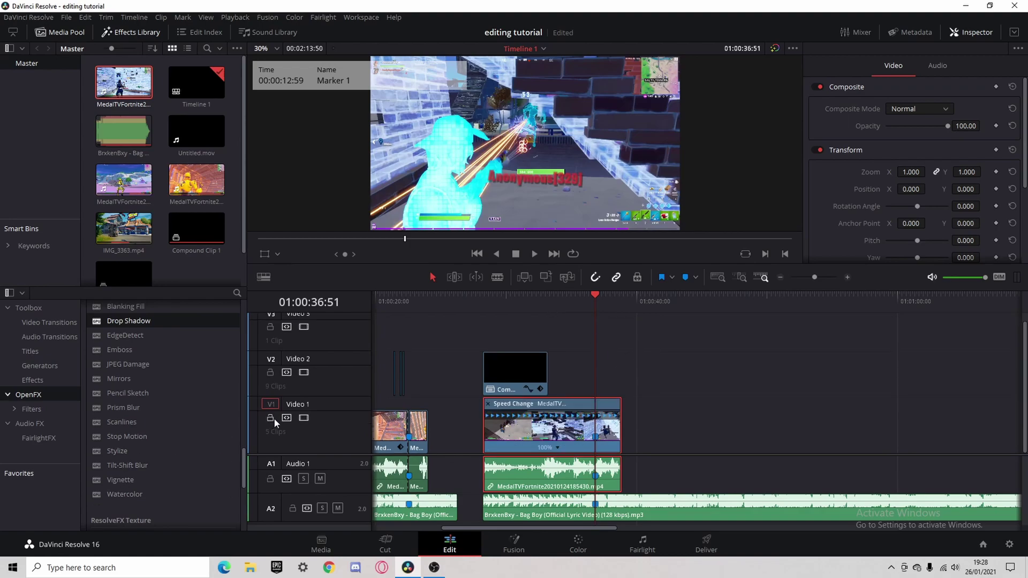
{"action": "left_click", "coordinate": [271, 479]}
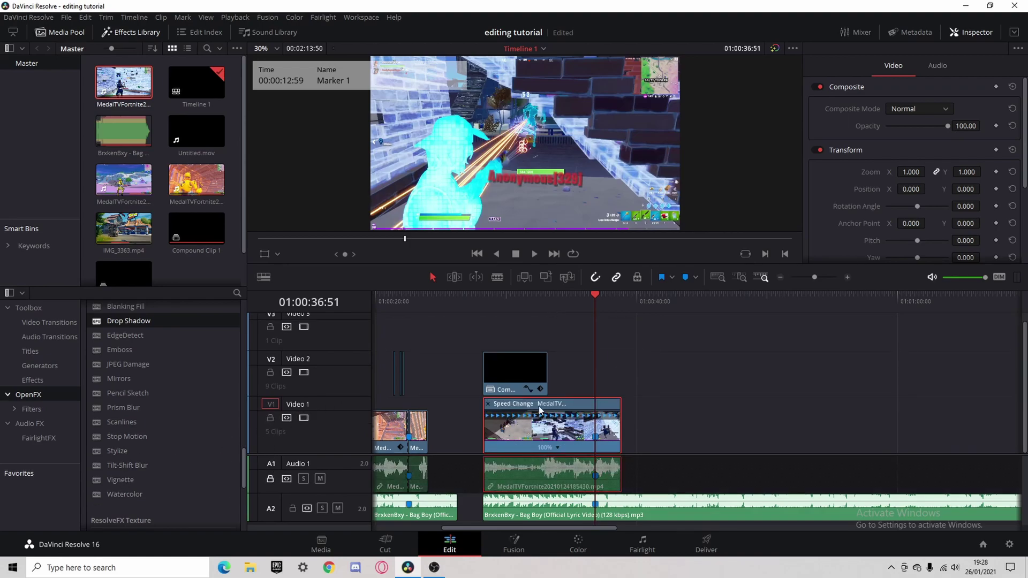
{"action": "left_click", "coordinate": [558, 448]}
{"action": "left_click", "coordinate": [580, 463]}
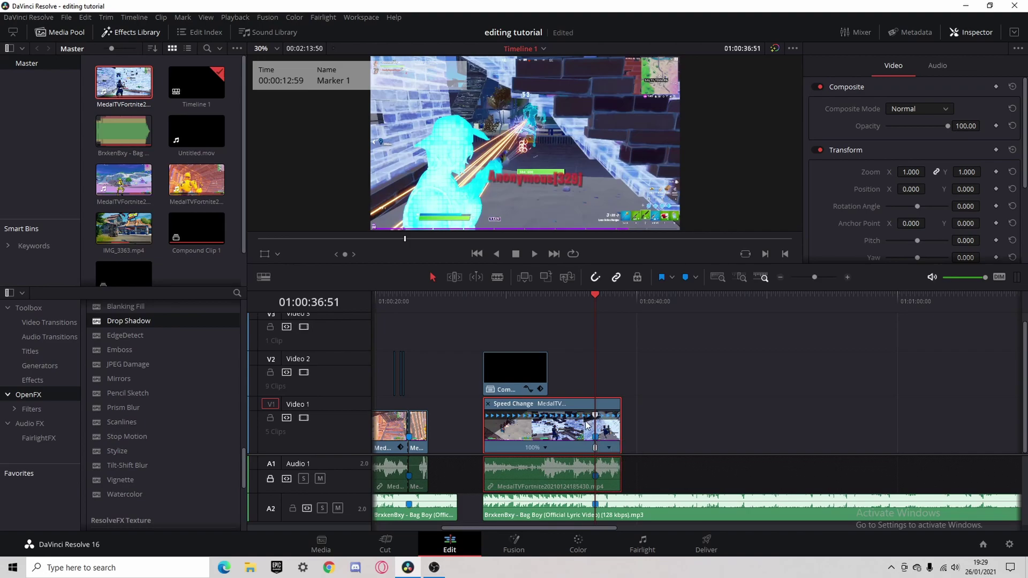
Add two more speed points to the gameplay clip, a few frames apart, shortly before the marker
{"action": "key", "text": "j"}
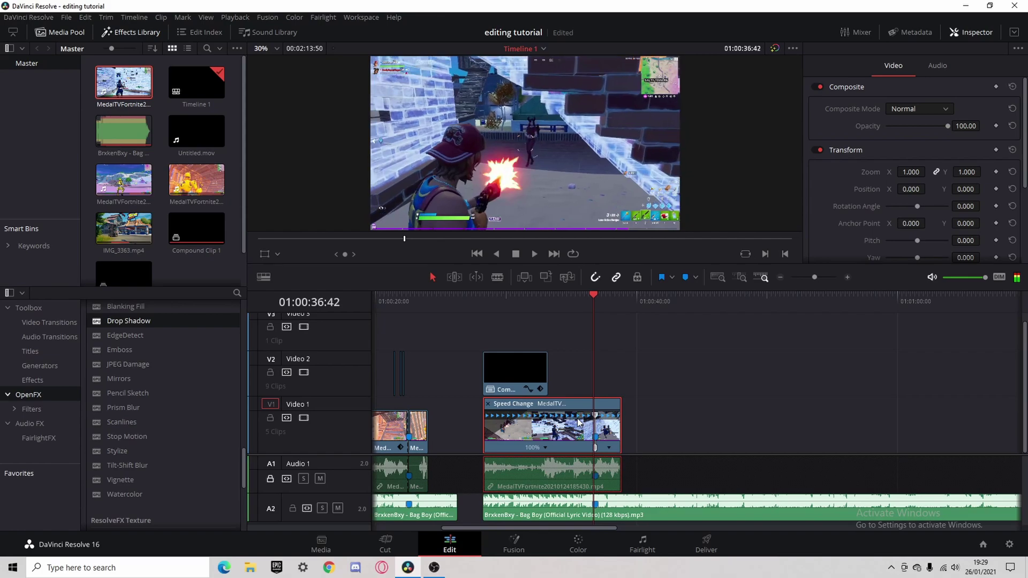
{"action": "left_click", "coordinate": [545, 448]}
{"action": "left_click", "coordinate": [561, 461]}
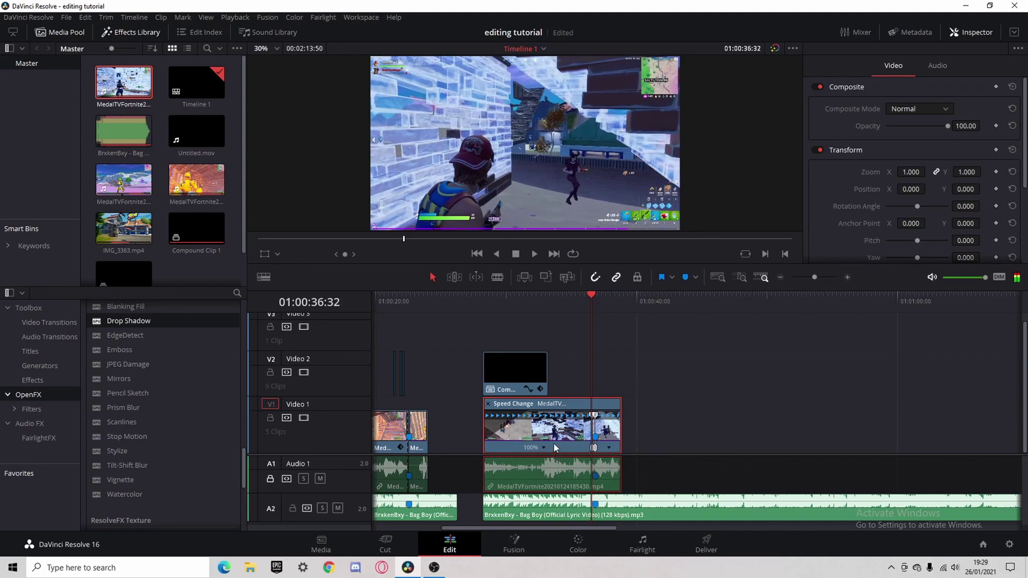
{"action": "left_click", "coordinate": [544, 447]}
{"action": "left_click", "coordinate": [558, 460]}
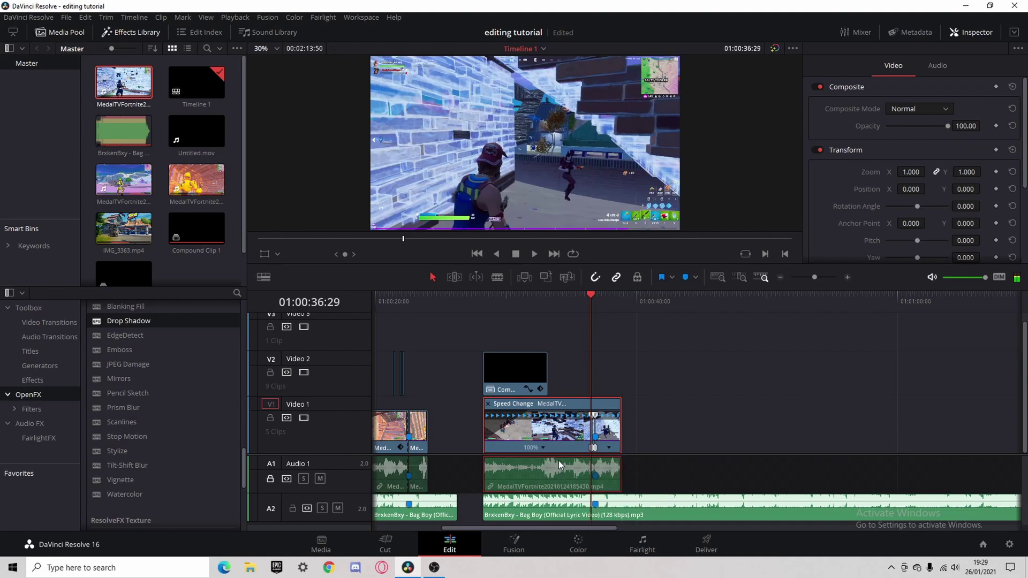
Set the speed of the segment between the first two speed points to 50%
{"action": "left_click", "coordinate": [847, 276]}
{"action": "left_click", "coordinate": [846, 277]}
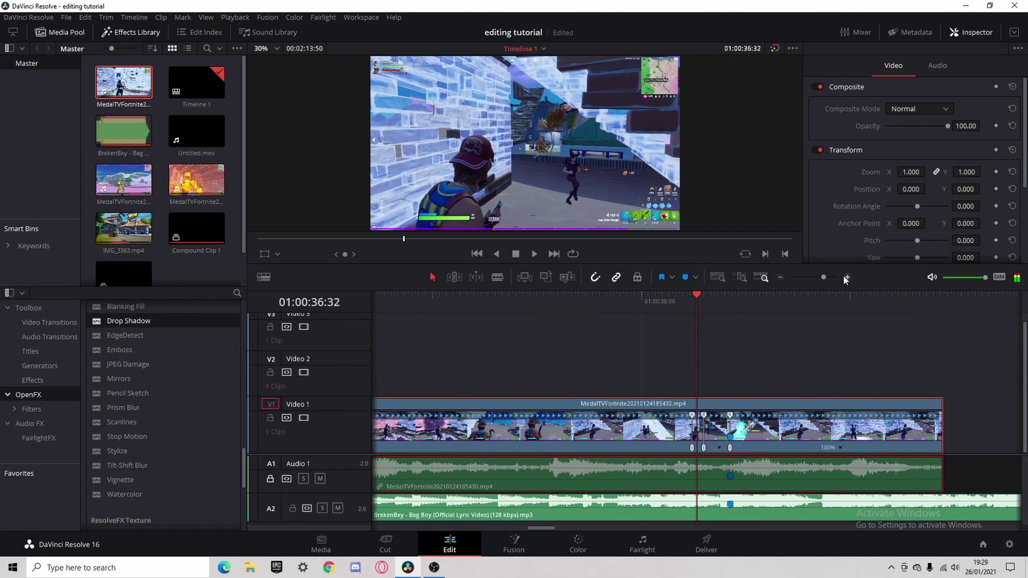
{"action": "left_click", "coordinate": [846, 277]}
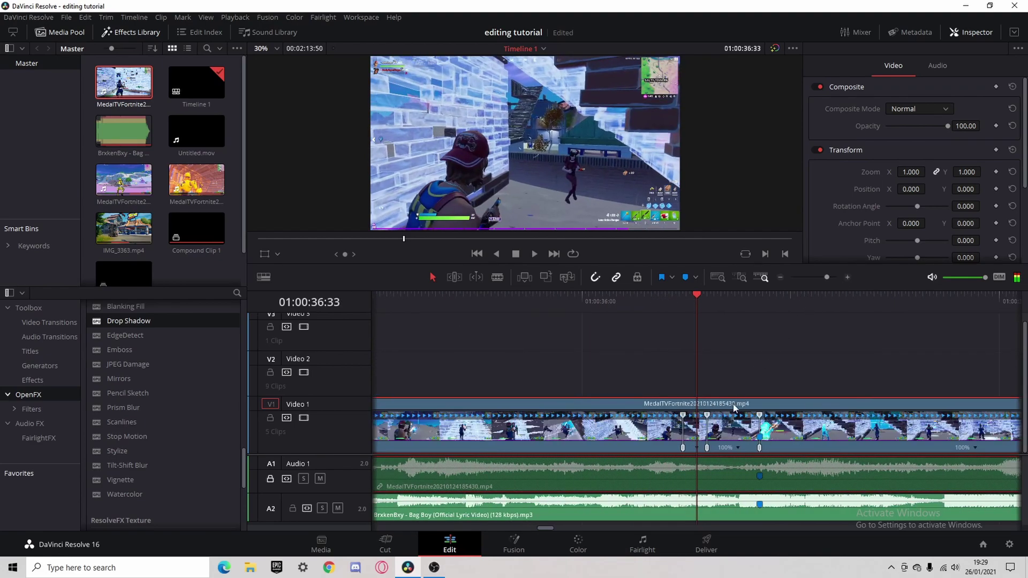
{"action": "left_click", "coordinate": [698, 448]}
{"action": "mouse_move", "coordinate": [724, 487]}
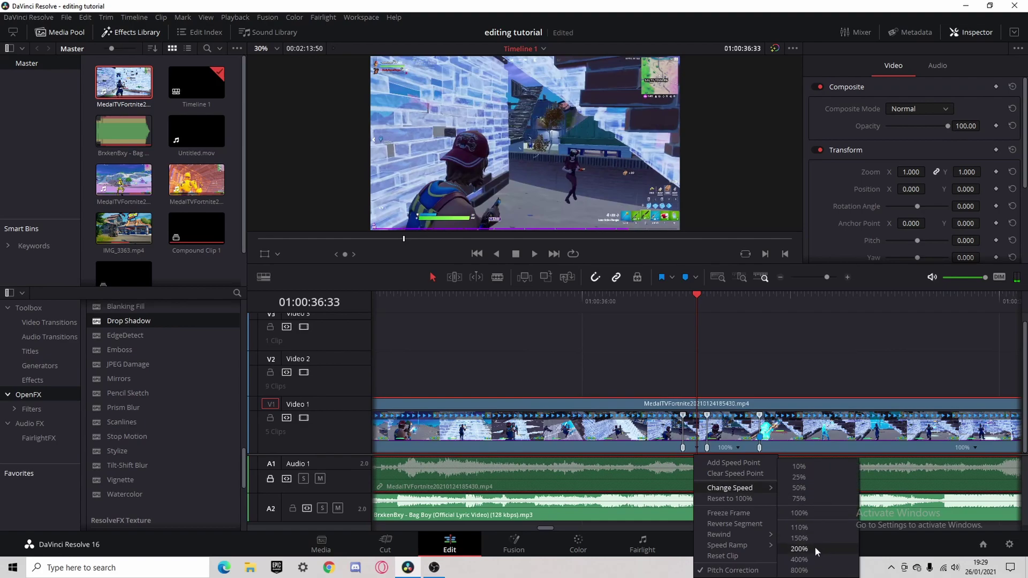
{"action": "left_click", "coordinate": [801, 488]}
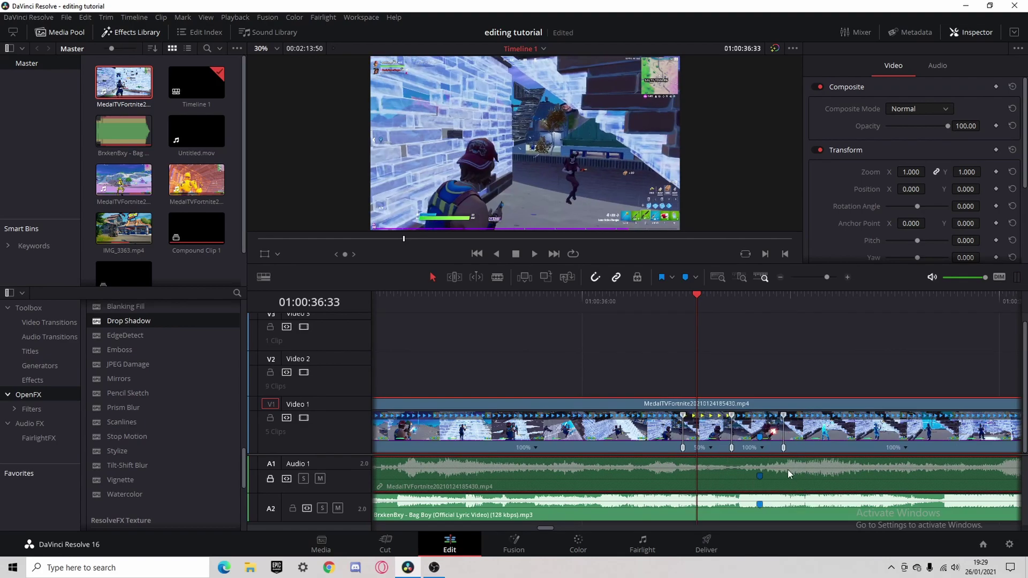
Set the speed of the segment between the second and third speed points to 400%
{"action": "left_click", "coordinate": [762, 449]}
{"action": "mouse_move", "coordinate": [792, 487]}
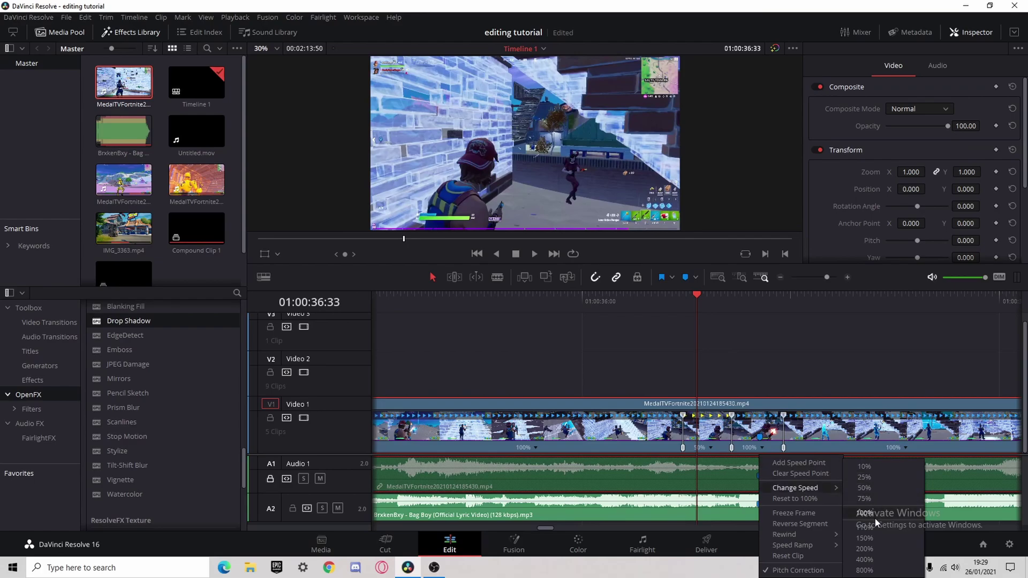
{"action": "left_click", "coordinate": [878, 559]}
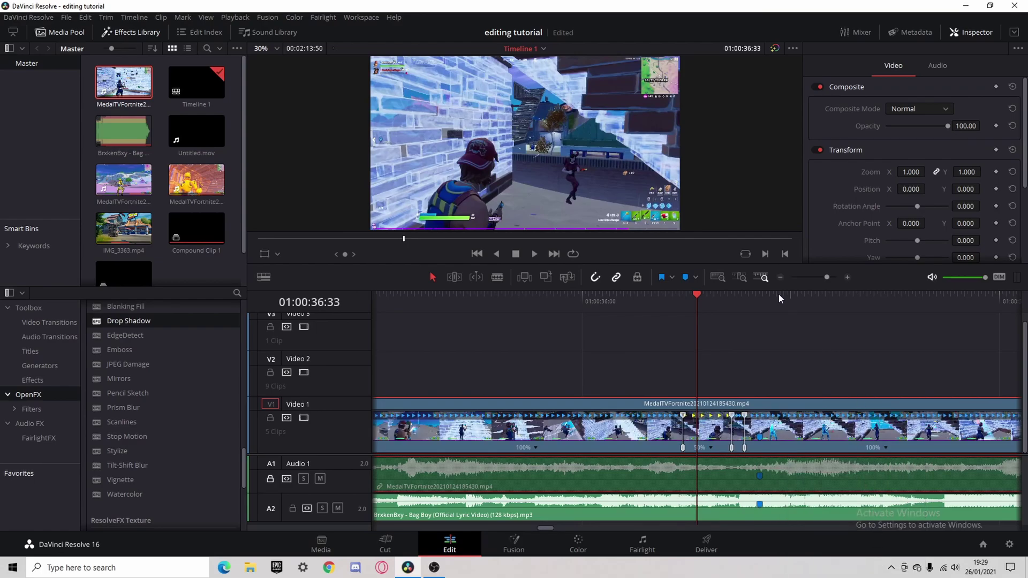
Set the gameplay clip's last speed segment to 50% and trim the clip's end to line up with its audio
{"action": "left_click", "coordinate": [780, 277]}
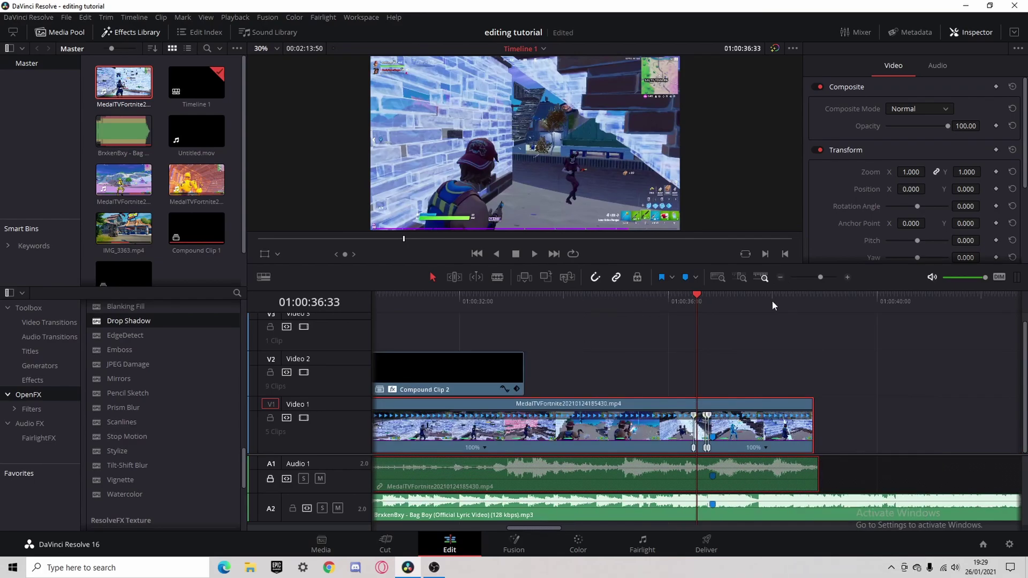
{"action": "left_click", "coordinate": [767, 449]}
{"action": "mouse_move", "coordinate": [793, 488]}
{"action": "left_click", "coordinate": [865, 487]}
{"action": "left_click_drag", "start_coordinate": [914, 426], "coordinate": [819, 439]}
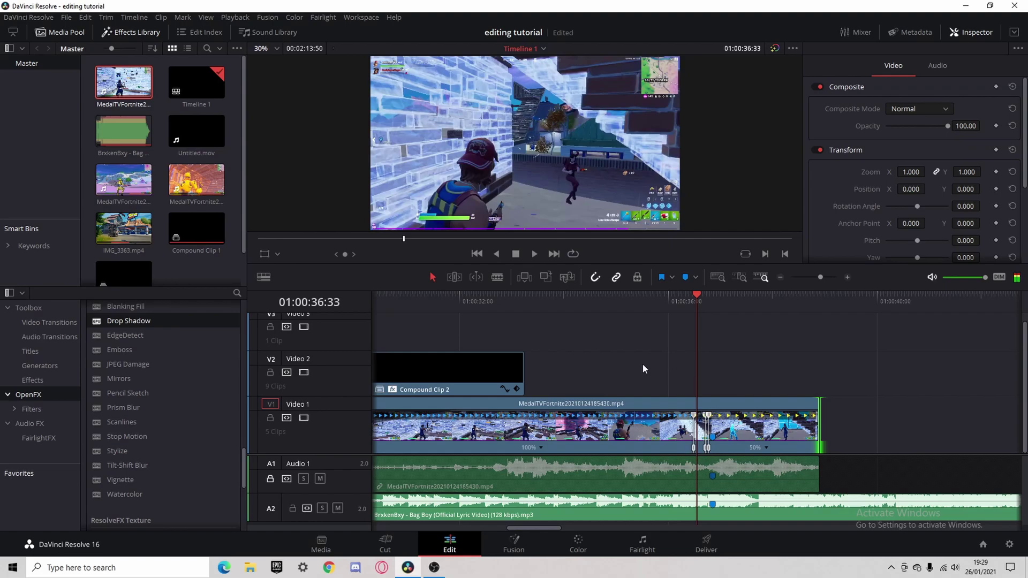
{"action": "left_click", "coordinate": [778, 277]}
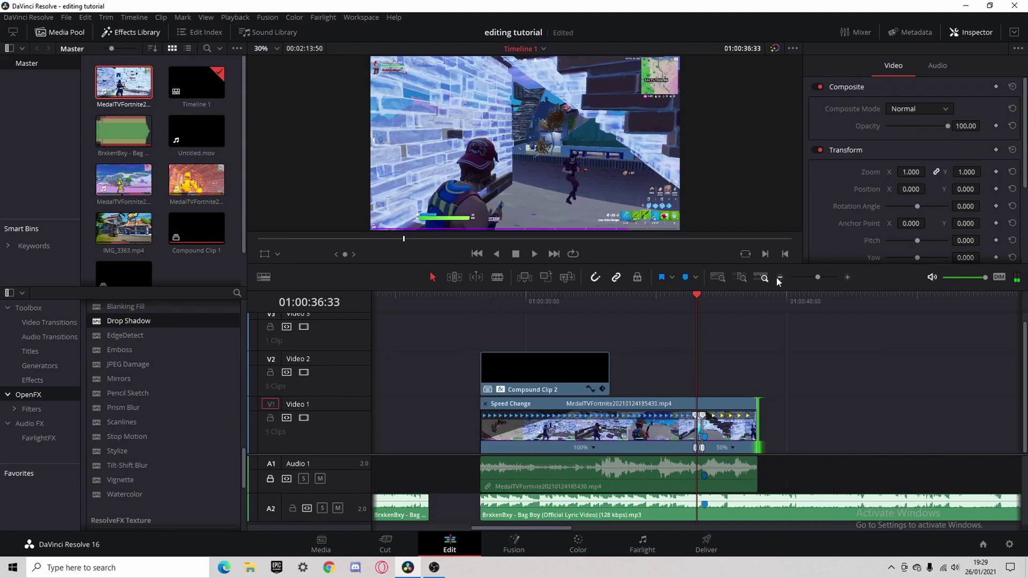
Unlock the Audio 1 track and play the gameplay clip from its start to check the speed changes
{"action": "left_click", "coordinate": [271, 478]}
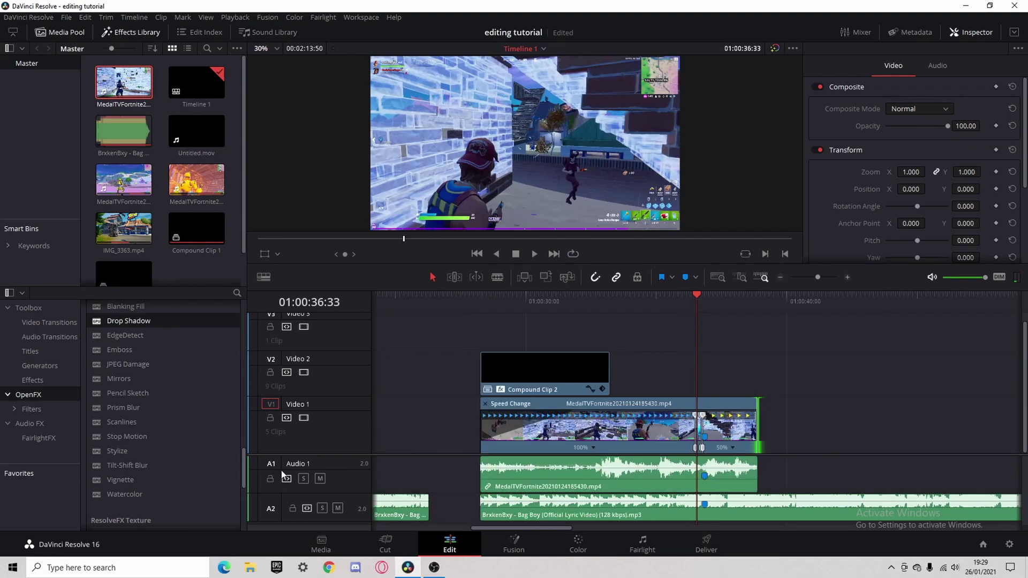
{"action": "left_click", "coordinate": [476, 299]}
{"action": "key", "text": "space"}
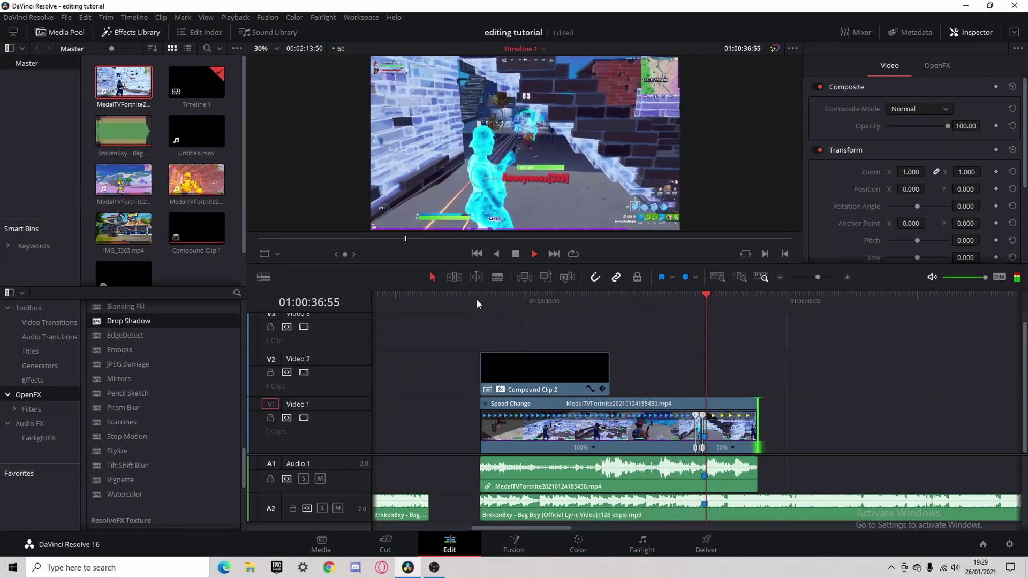
{"action": "key", "text": "space"}
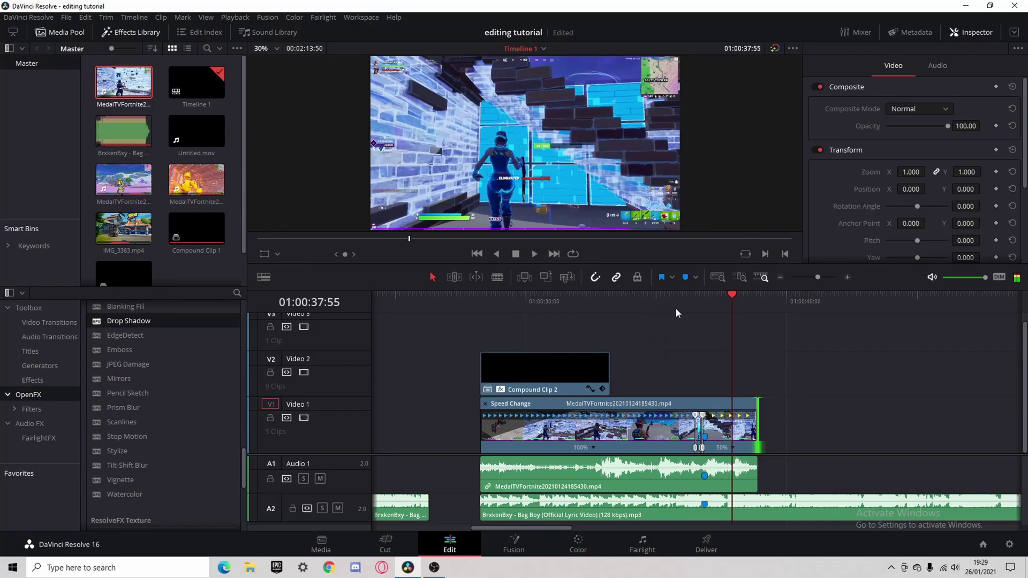
Add an adjustment clip on Video 2 from the title's end to the marker and give it a short fade-in
{"action": "left_click", "coordinate": [689, 310]}
{"action": "mouse_move", "coordinate": [689, 308]}
{"action": "left_mouse_down"}
{"action": "mouse_move", "coordinate": [529, 318]}
{"action": "mouse_move", "coordinate": [703, 325]}
{"action": "left_mouse_up"}
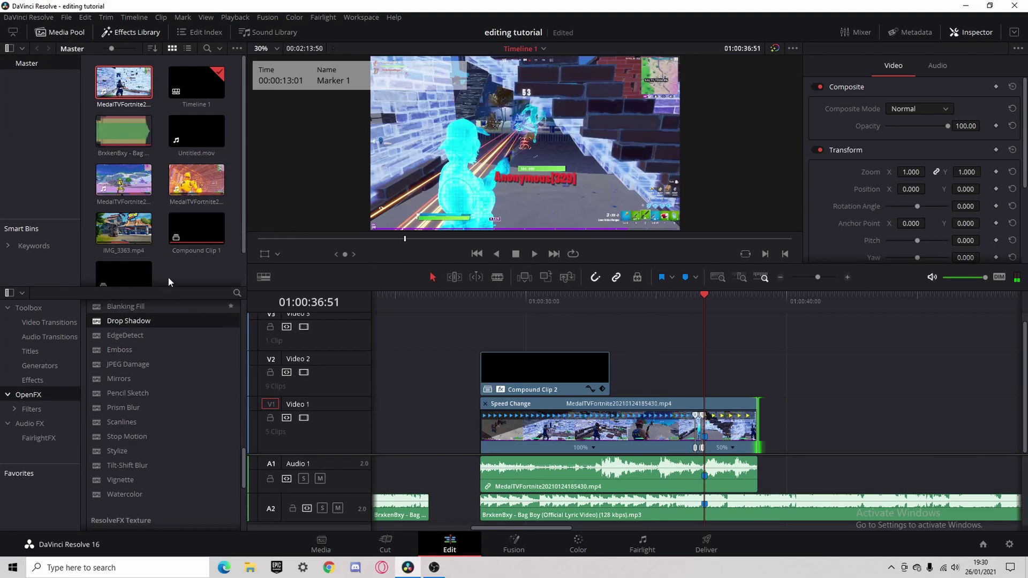
{"action": "left_click", "coordinate": [47, 378]}
{"action": "left_click_drag", "start_coordinate": [134, 330], "coordinate": [619, 402]}
{"action": "left_click_drag", "start_coordinate": [739, 382], "coordinate": [699, 382]}
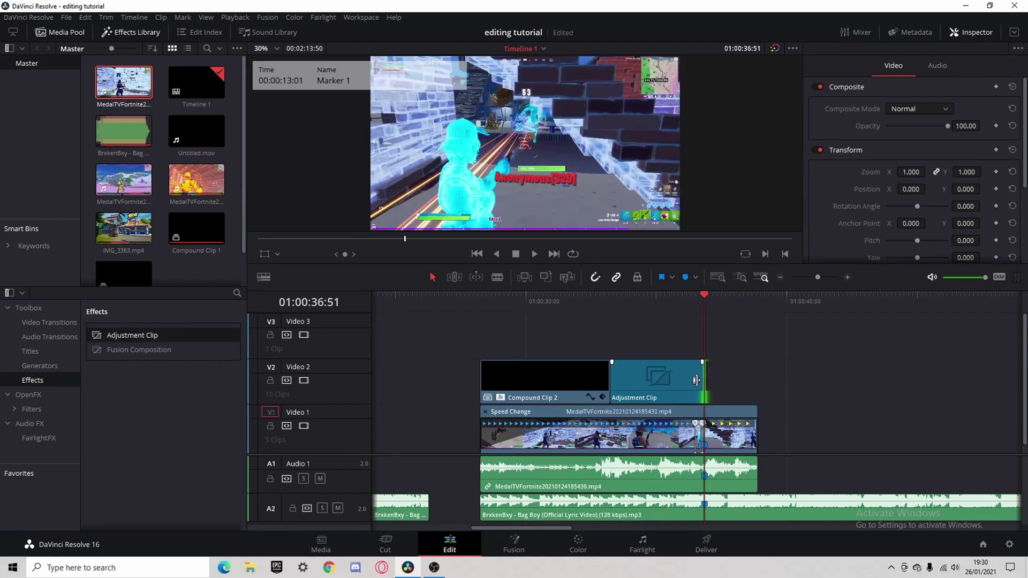
{"action": "left_click_drag", "start_coordinate": [612, 362], "coordinate": [630, 362]}
{"action": "left_click", "coordinate": [646, 377]}
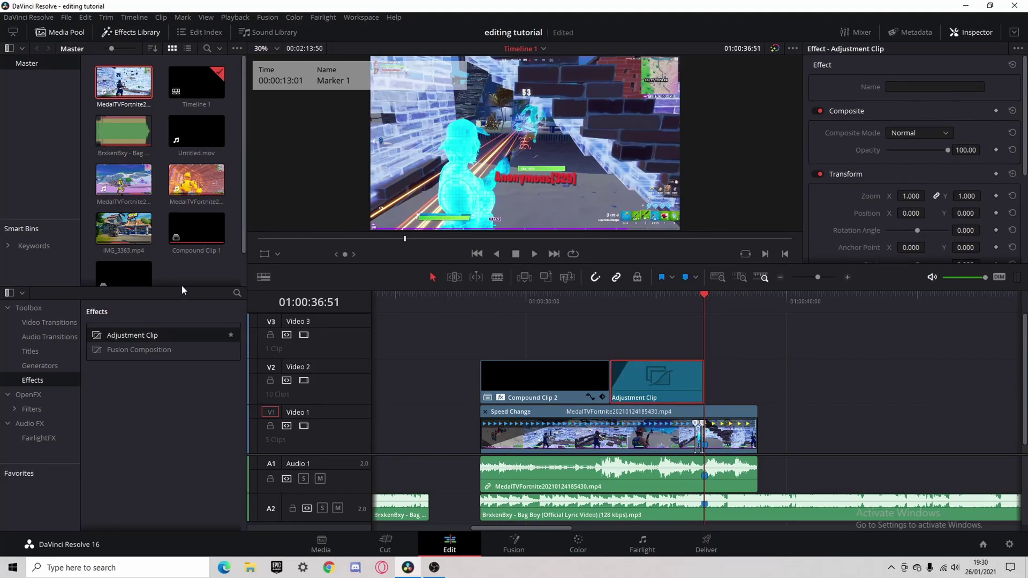
Search the OpenFX filters for "edg", apply EdgeDetect to the adjustment clip and preview it
{"action": "left_click", "coordinate": [37, 394]}
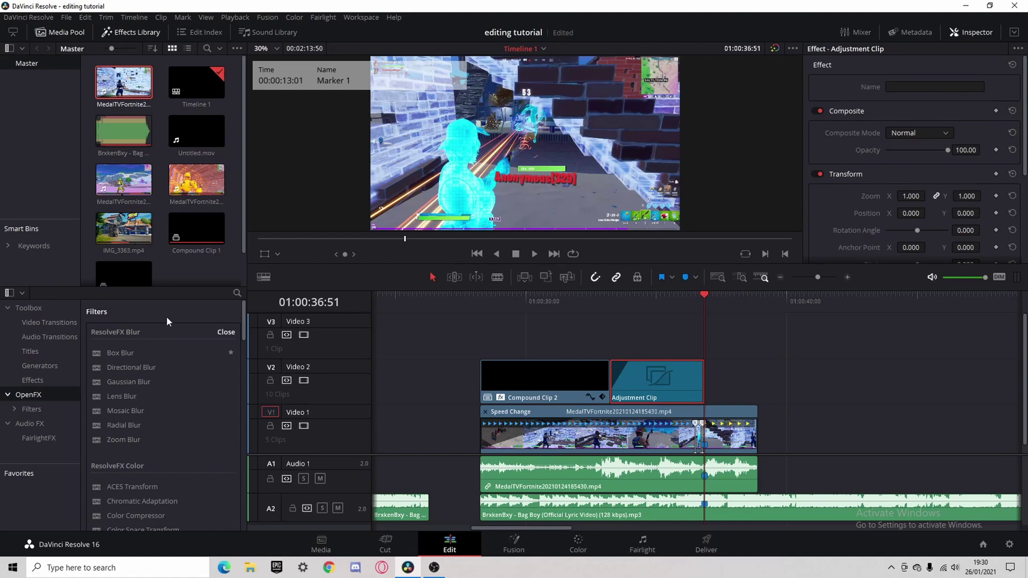
{"action": "left_click", "coordinate": [235, 294]}
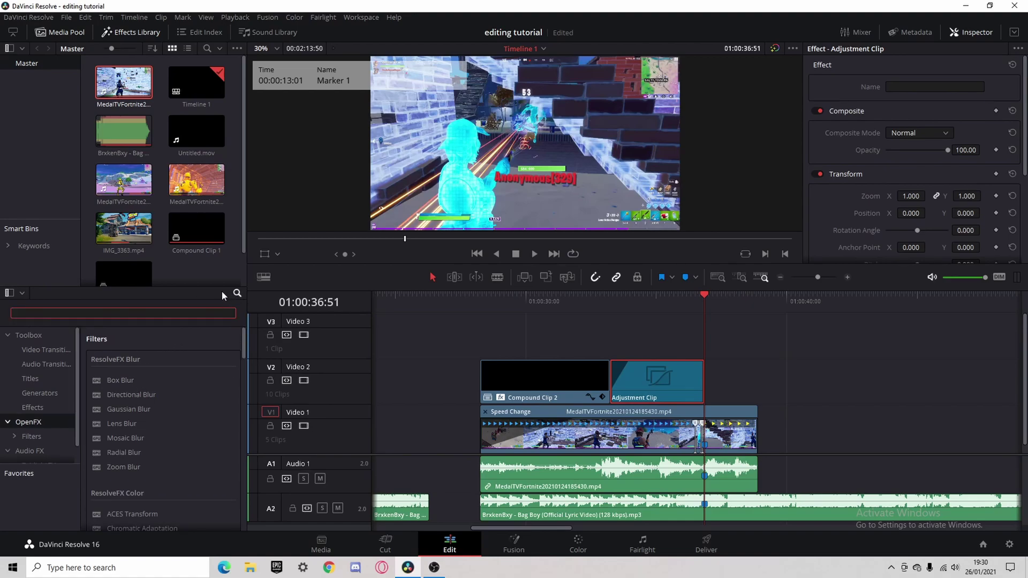
{"action": "type", "text": "e"}
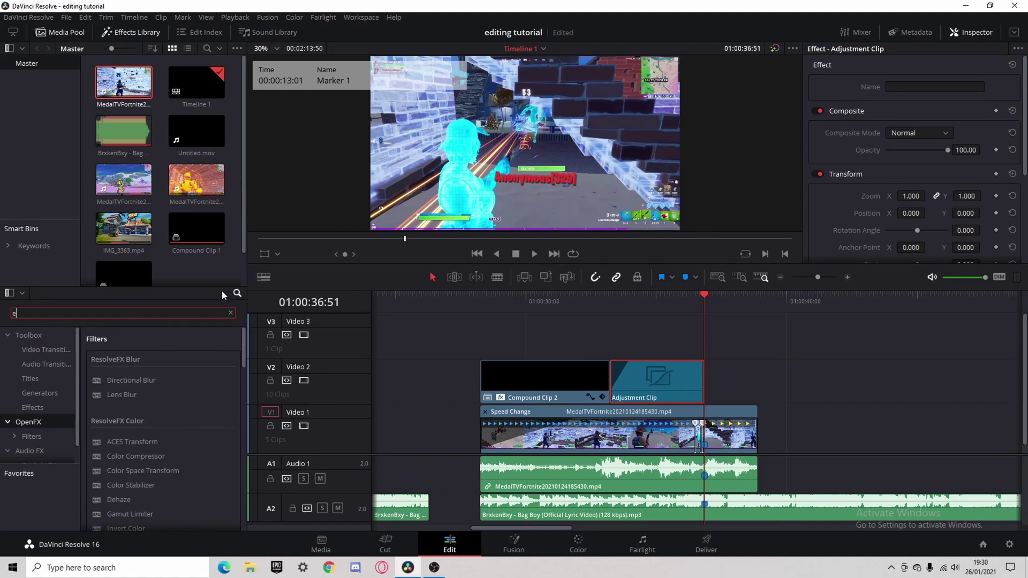
{"action": "type", "text": "dg"}
{"action": "left_click_drag", "start_coordinate": [116, 423], "coordinate": [631, 379]}
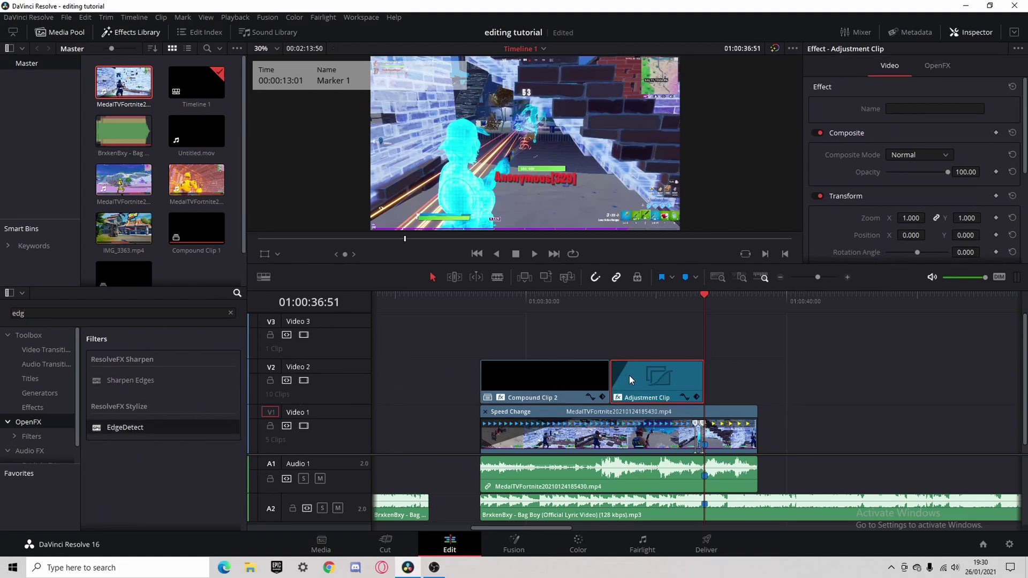
{"action": "left_click", "coordinate": [609, 300]}
{"action": "key", "text": "space"}
{"action": "key", "text": "space"}
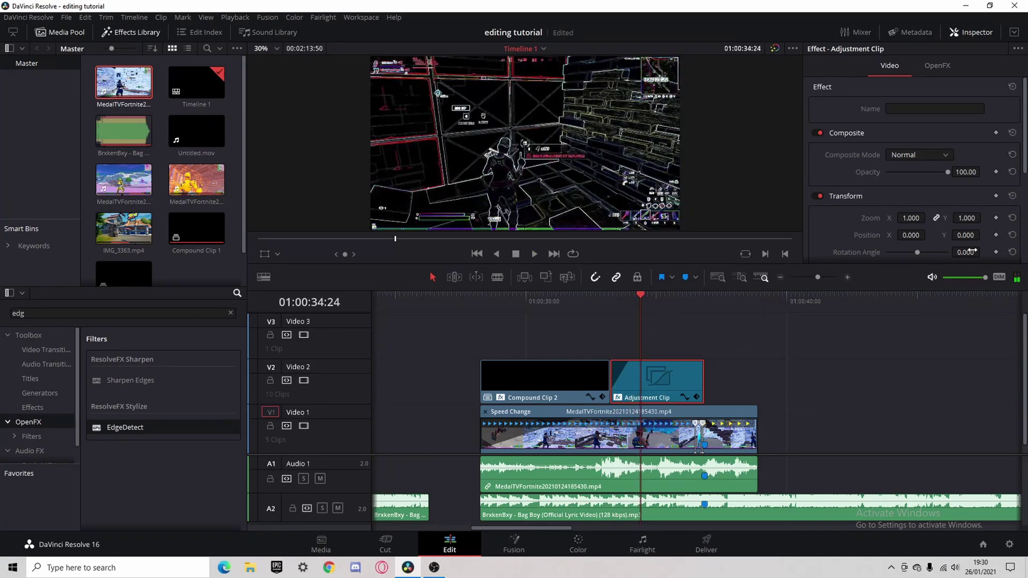
Set EdgeDetect's mode to Grayscale Edges and its edge color to purple #aa00ff
{"action": "left_click", "coordinate": [935, 68]}
{"action": "left_click", "coordinate": [951, 109]}
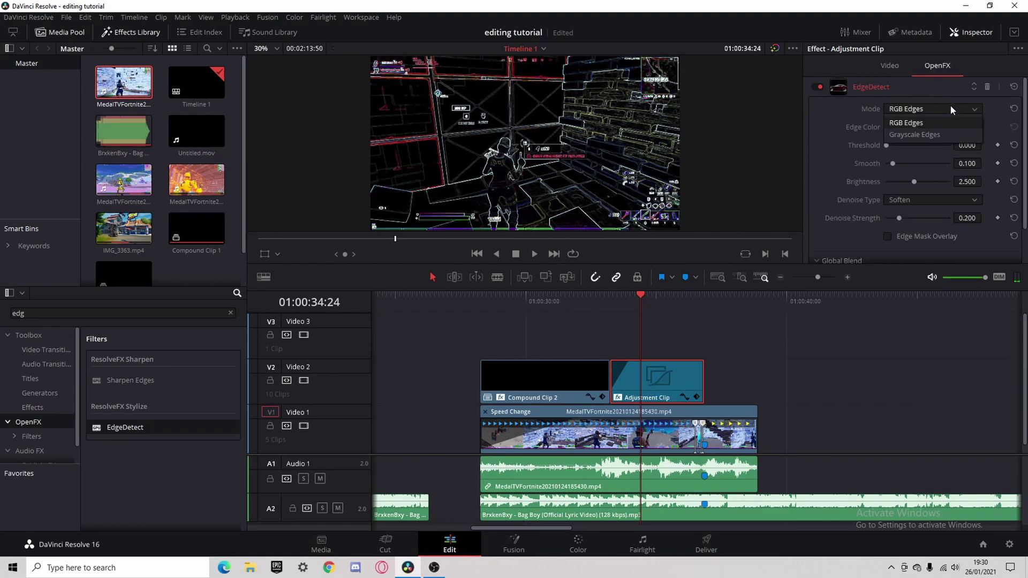
{"action": "left_click", "coordinate": [956, 135]}
{"action": "left_click", "coordinate": [894, 127]}
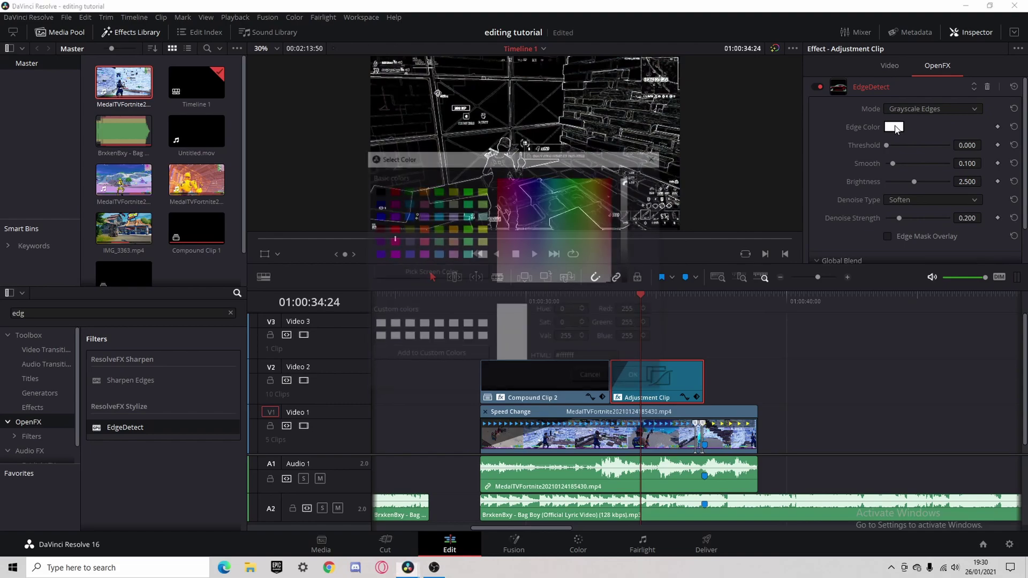
{"action": "left_click", "coordinate": [393, 215]}
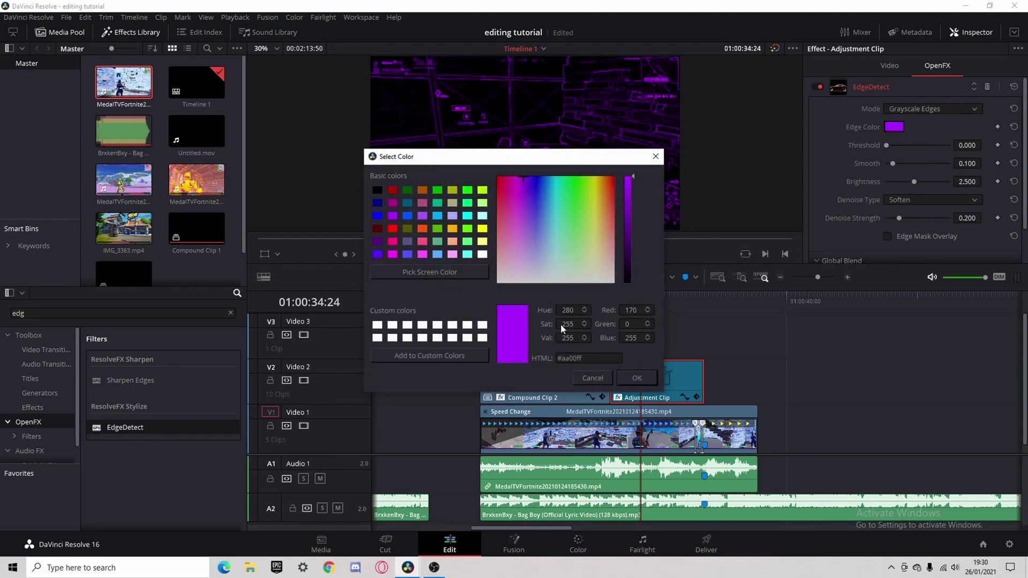
{"action": "left_click", "coordinate": [626, 376]}
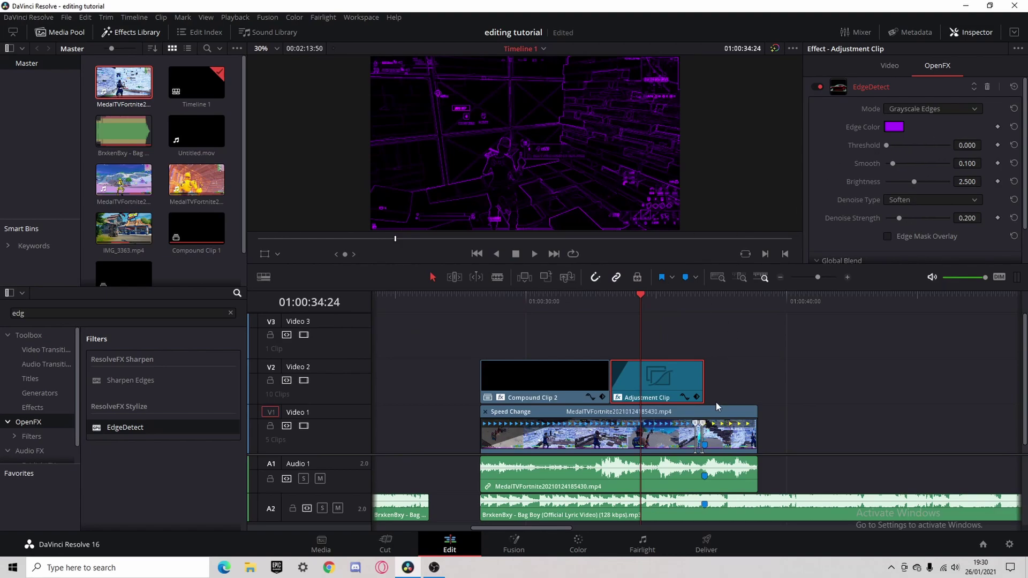
Set EdgeDetect's global blend to 0.415 and play the adjustment clip section from its start
{"action": "scroll", "coordinate": [934, 208], "scroll_direction": "down", "scroll_amount": 1}
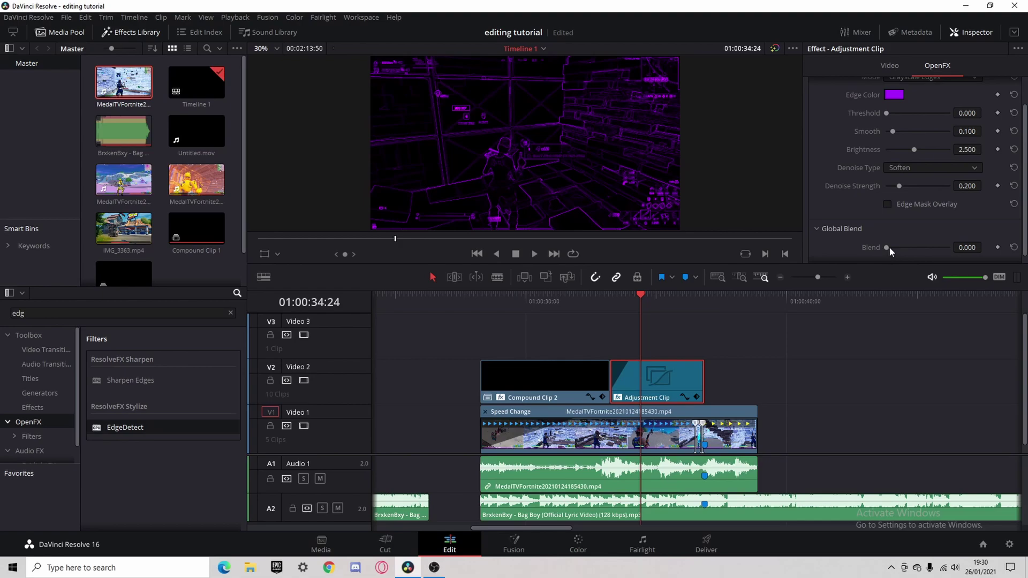
{"action": "left_click_drag", "start_coordinate": [887, 248], "coordinate": [912, 250]}
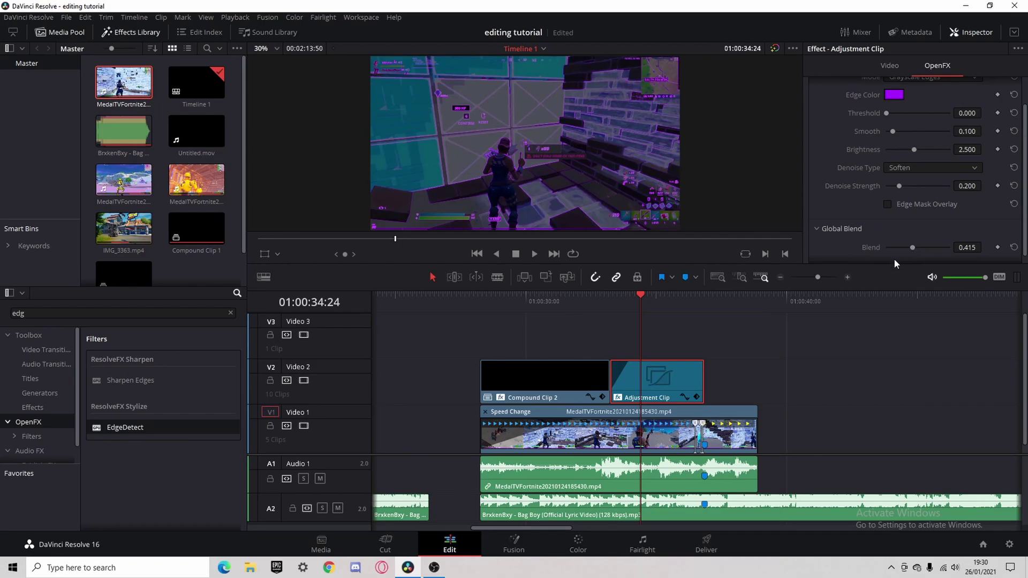
{"action": "left_click", "coordinate": [616, 301]}
{"action": "key", "text": "space"}
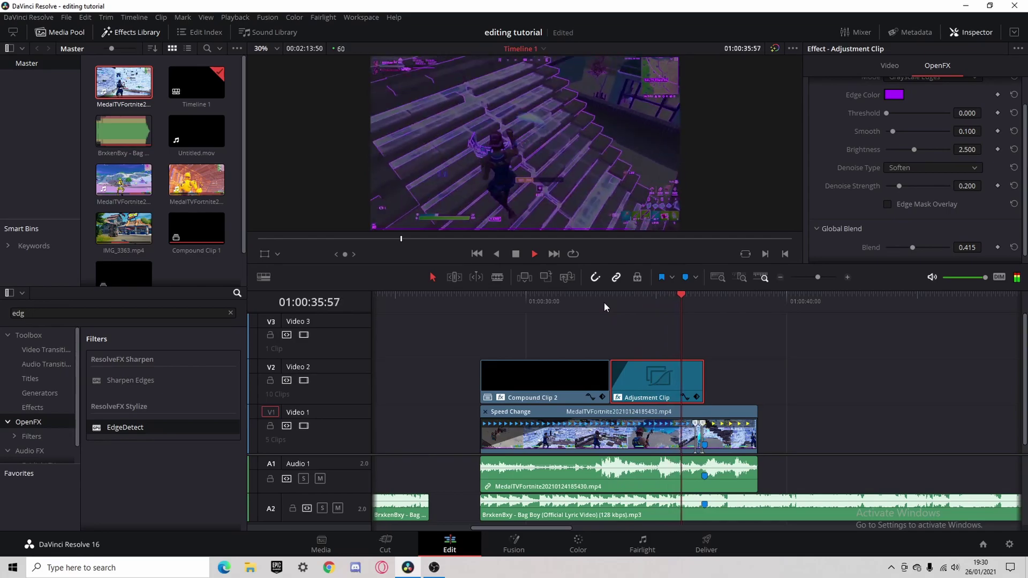
{"action": "left_click", "coordinate": [605, 302]}
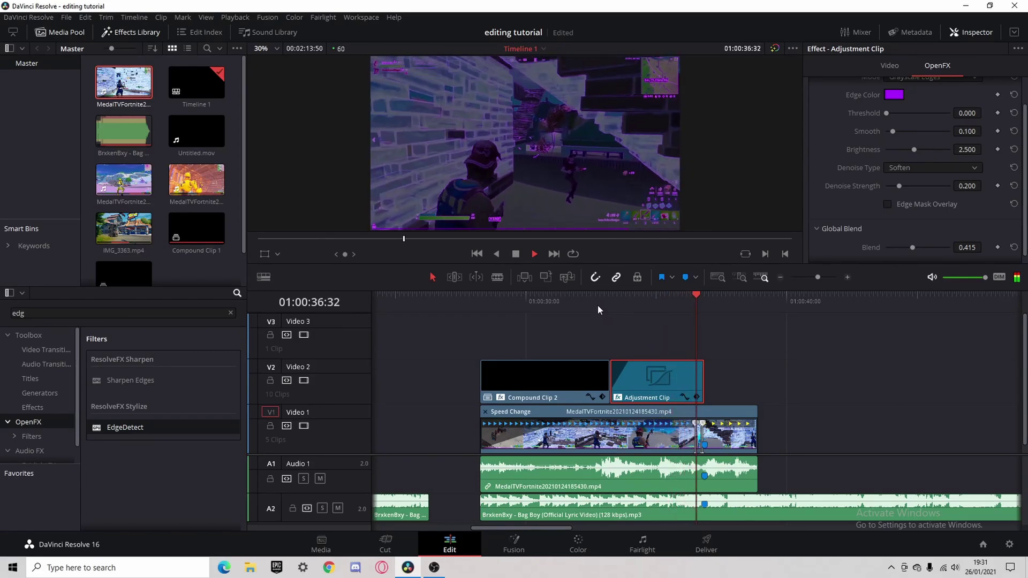
Play back the edge-detect section and the slowed shot after the marker several times to check their timing
{"action": "key", "text": "space"}
{"action": "left_click", "coordinate": [698, 320]}
{"action": "left_click", "coordinate": [702, 304]}
{"action": "key", "text": "space"}
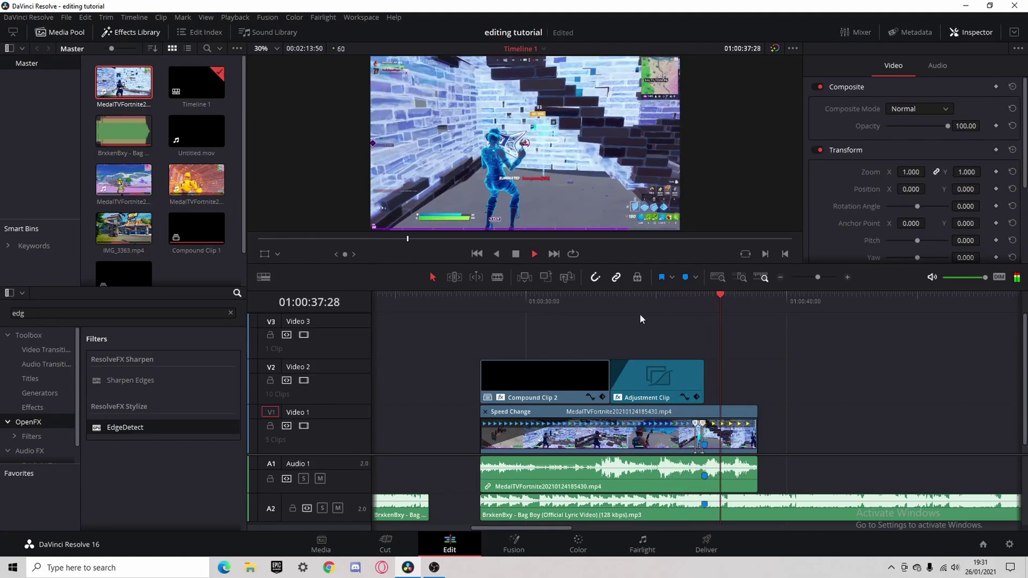
{"action": "left_click", "coordinate": [613, 302]}
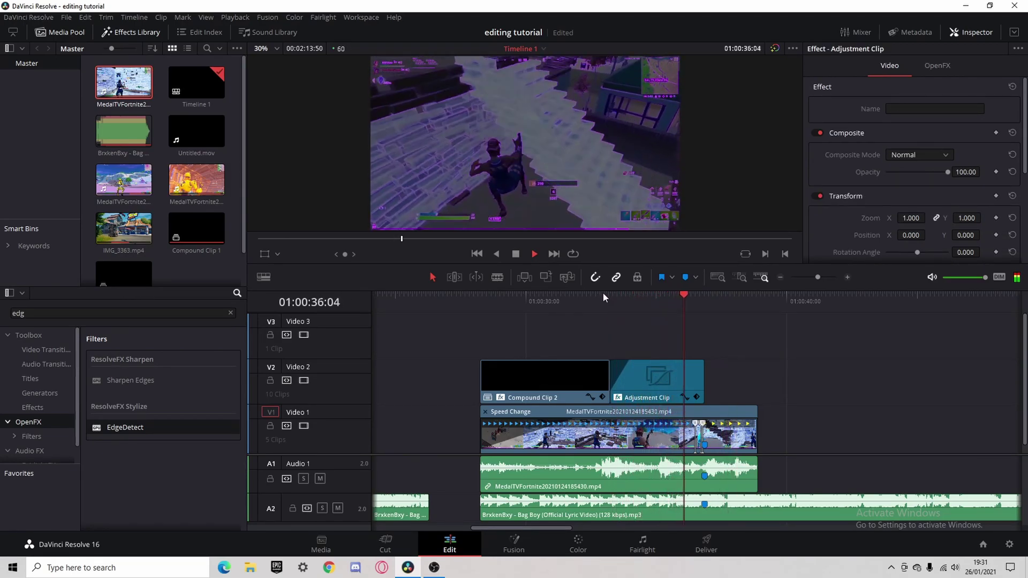
{"action": "key", "text": "space"}
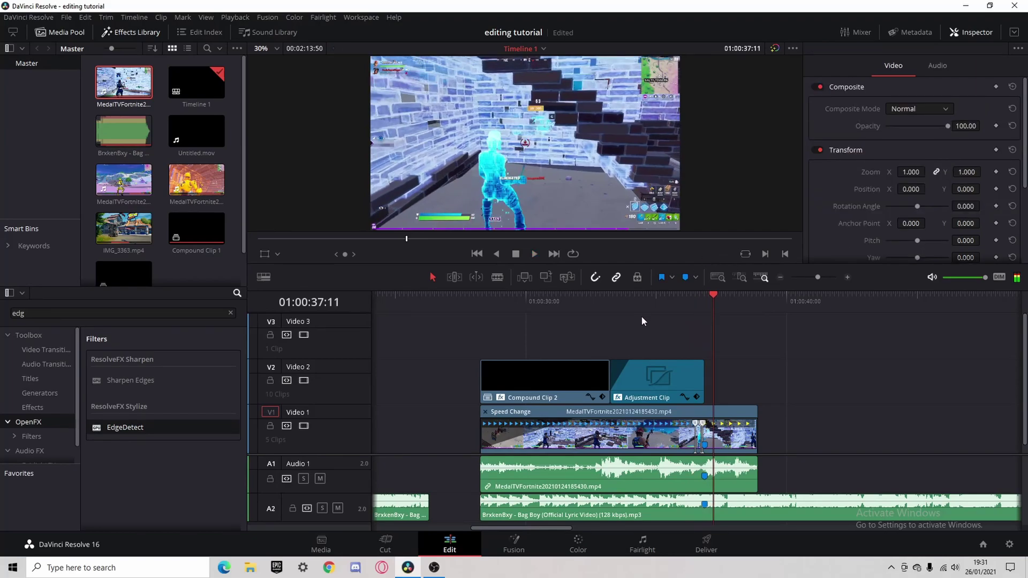
{"action": "left_click", "coordinate": [708, 301]}
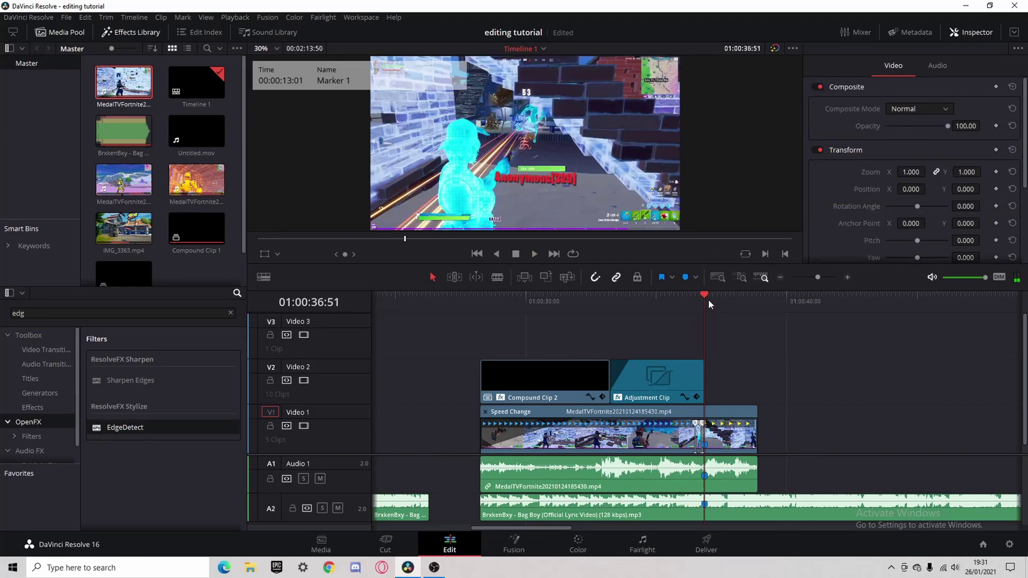
{"action": "key", "text": "space"}
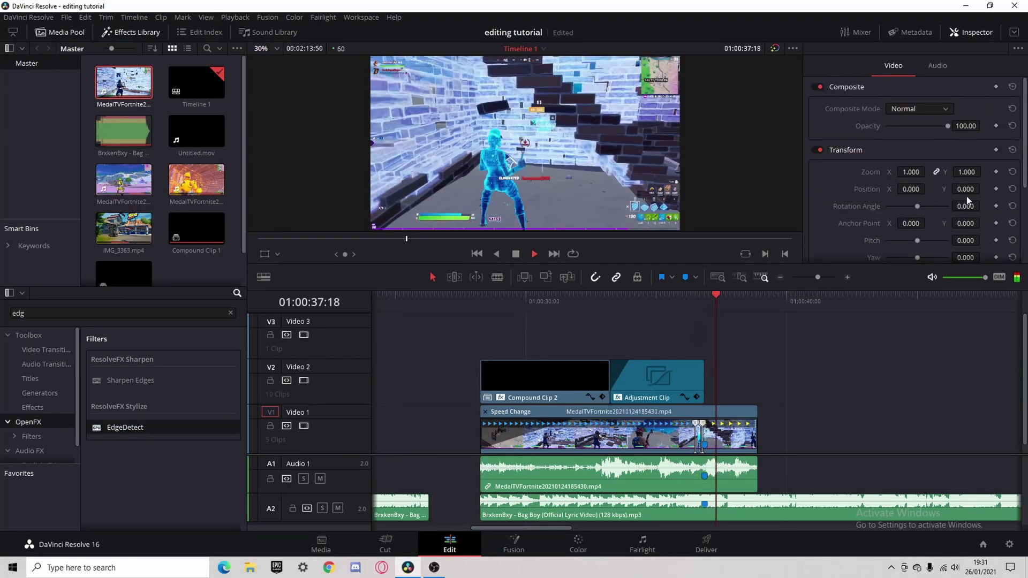
{"action": "key", "text": "space"}
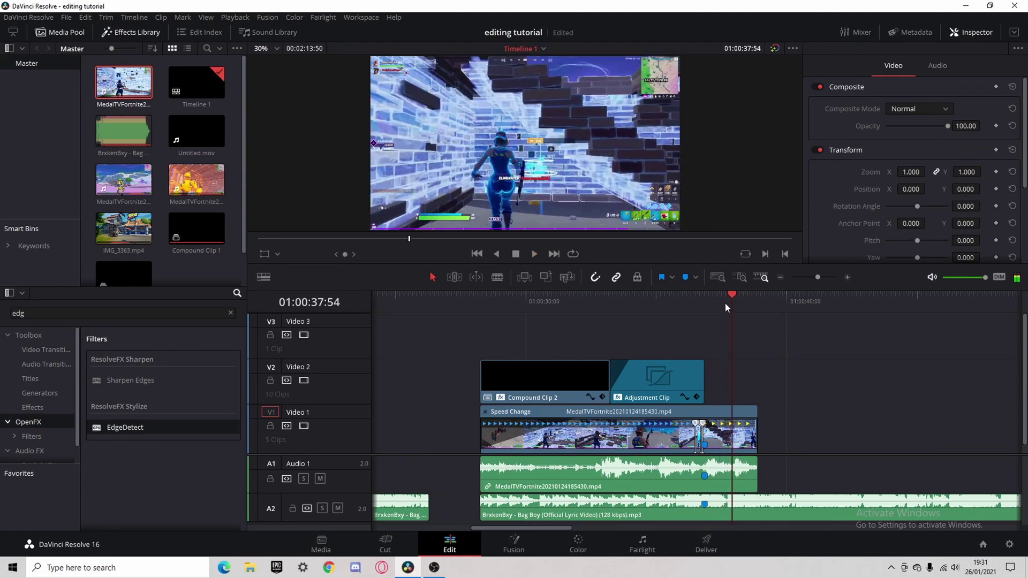
Add the gameplay clip MedalTVFortnite20210125140912.mp4 to the timeline after the last Video 1 clip, leaving a gap between them
{"action": "key", "text": "ctrl+r"}
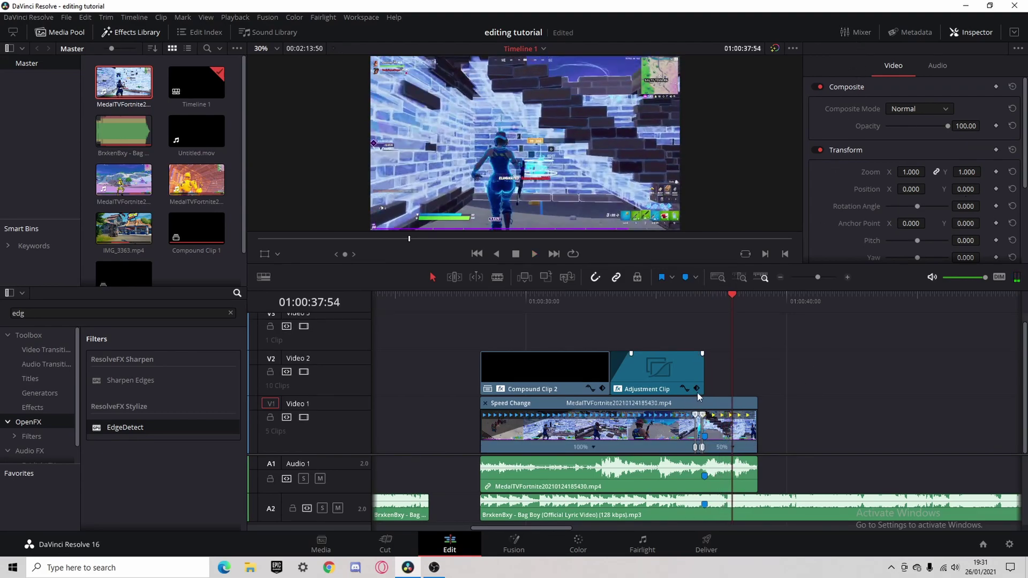
{"action": "double_click", "coordinate": [119, 182]}
{"action": "left_click_drag", "start_coordinate": [119, 182], "coordinate": [843, 430]}
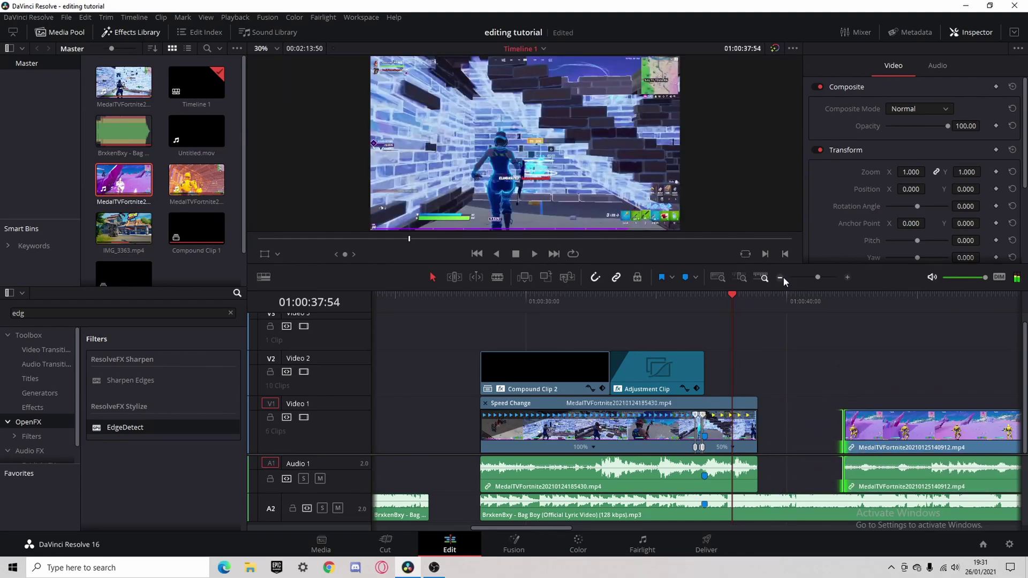
{"action": "left_click", "coordinate": [782, 279]}
{"action": "left_click_drag", "start_coordinate": [752, 430], "coordinate": [837, 429]}
Play the song to its next beat and put a marker on the music clip at 01:00:42:04
{"action": "key", "text": "space"}
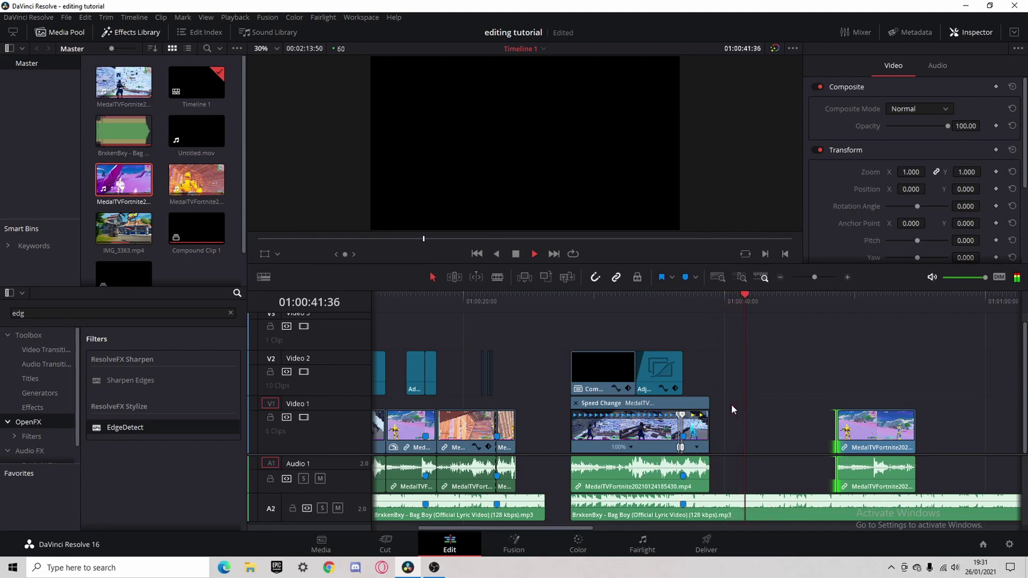
{"action": "left_click", "coordinate": [776, 499]}
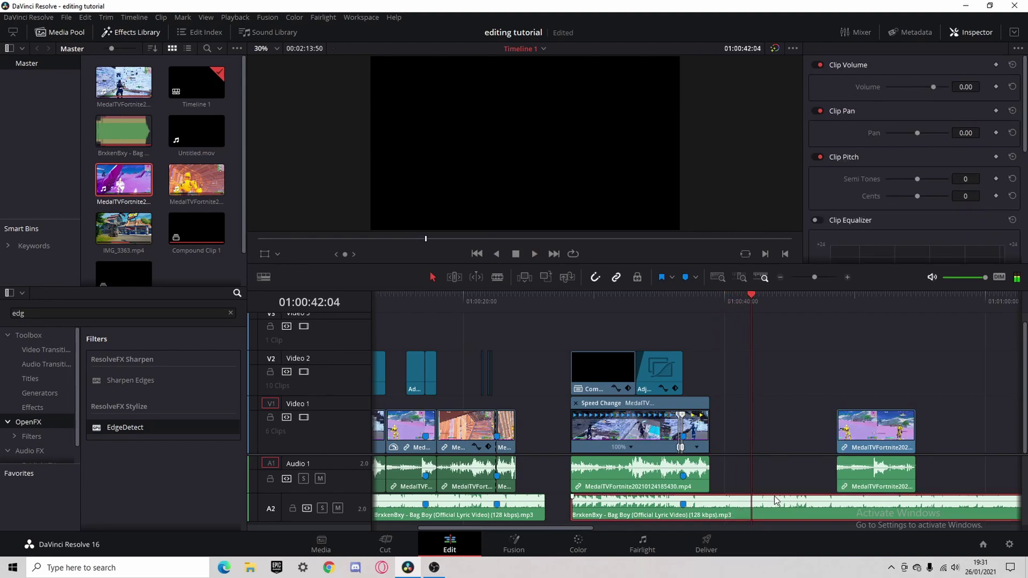
{"action": "key", "text": "m"}
{"action": "key", "text": "m"}
{"action": "left_click", "coordinate": [800, 480]}
{"action": "key", "text": "space"}
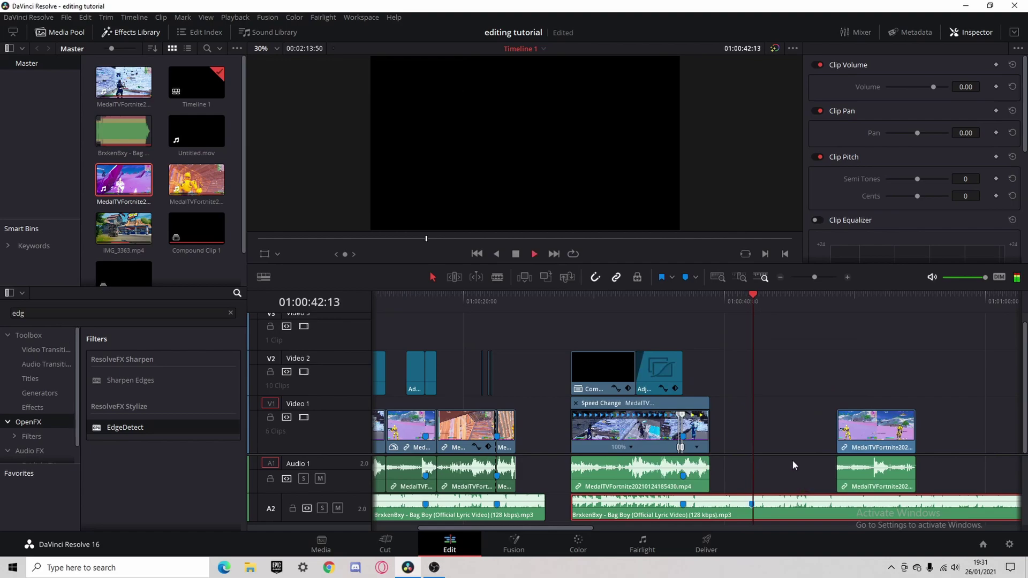
Mark the sniper hit on the new gameplay clip, align it with the music marker and trim the clip's start to the previous clip's end
{"action": "left_click_drag", "start_coordinate": [868, 436], "coordinate": [816, 436]}
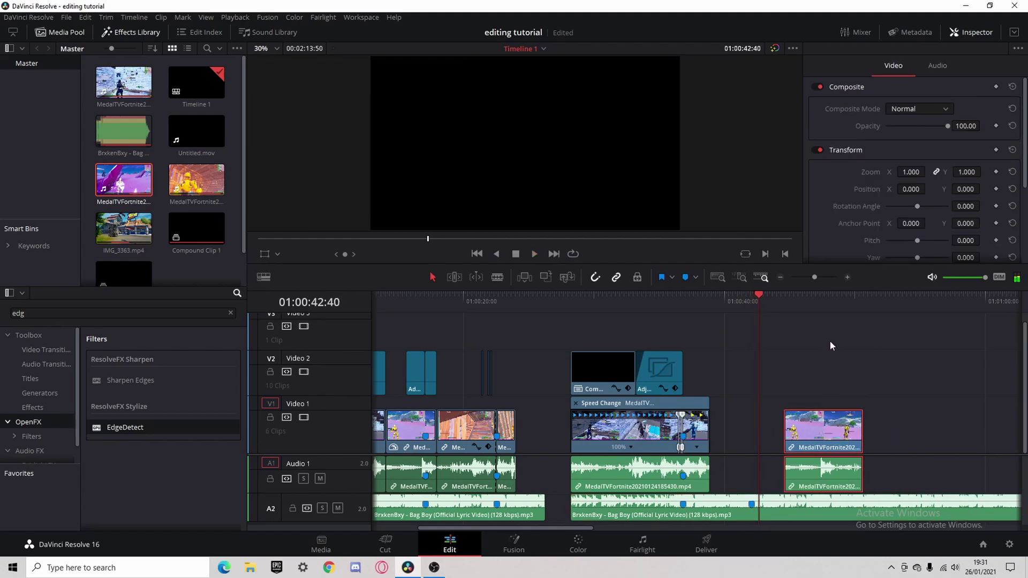
{"action": "mouse_move", "coordinate": [842, 301]}
{"action": "left_mouse_down"}
{"action": "mouse_move", "coordinate": [846, 310]}
{"action": "mouse_move", "coordinate": [835, 310]}
{"action": "left_mouse_up"}
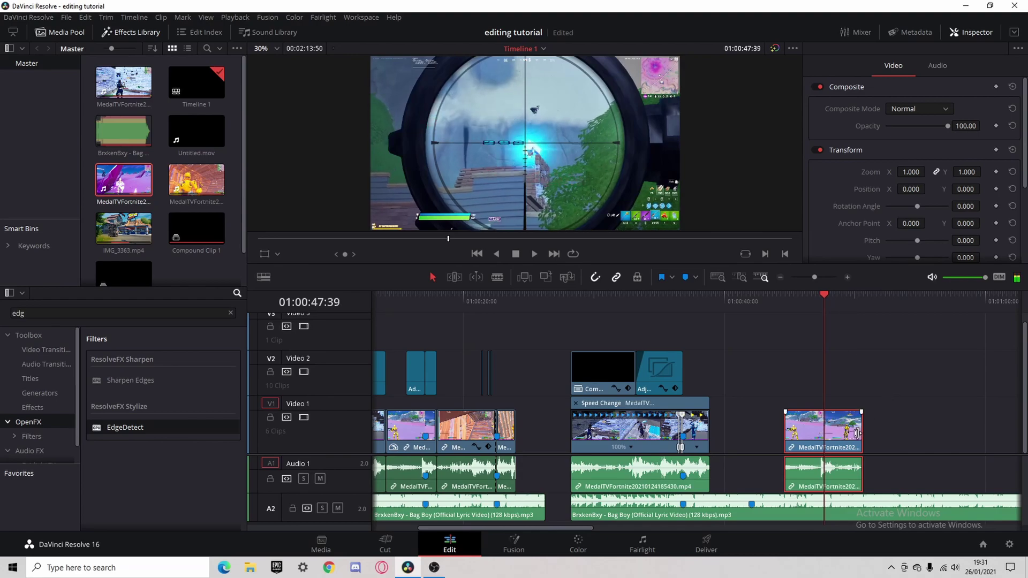
{"action": "left_click_drag", "start_coordinate": [850, 444], "coordinate": [789, 443]}
{"action": "left_click_drag", "start_coordinate": [724, 476], "coordinate": [740, 476]}
{"action": "left_click_drag", "start_coordinate": [784, 448], "coordinate": [712, 474]}
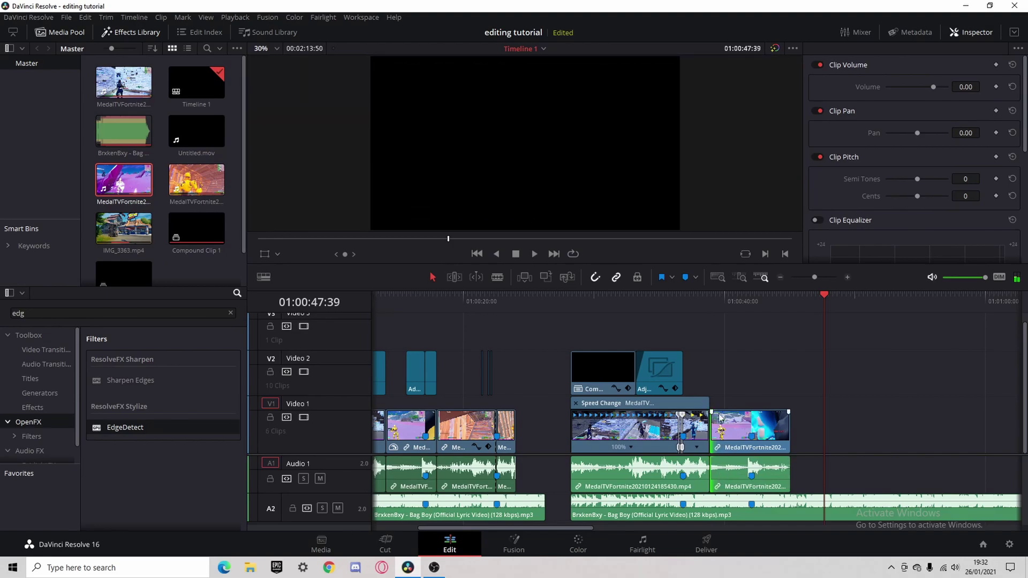
Play the newly placed sniper clip from its start to check the sync with the beat
{"action": "left_click", "coordinate": [712, 305]}
{"action": "key", "text": "space"}
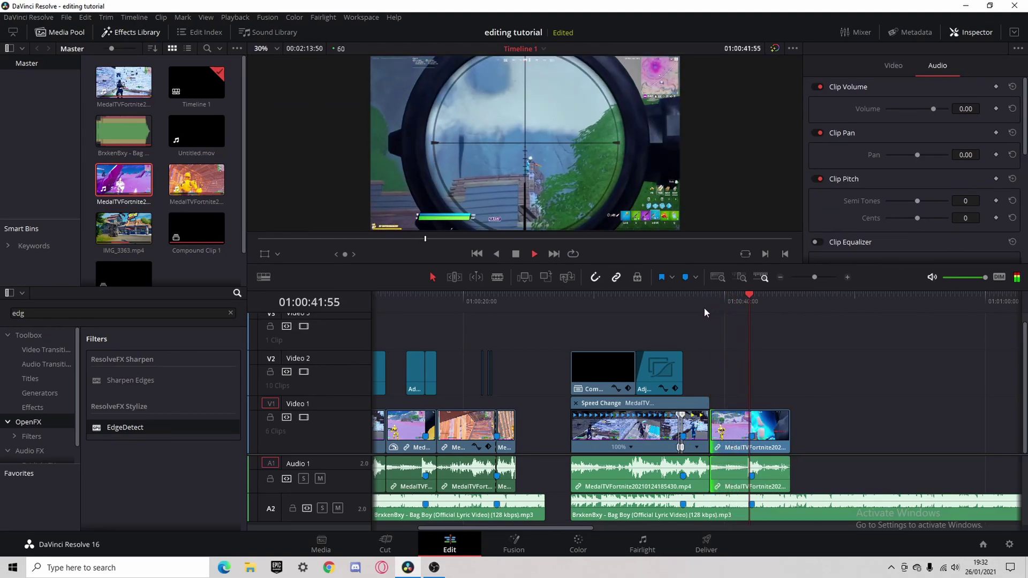
{"action": "key", "text": "space"}
Lock Audio 1, enable retime controls on the sniper clip and add a speed point at its marker at 01:00:42:04
{"action": "left_click", "coordinate": [744, 300]}
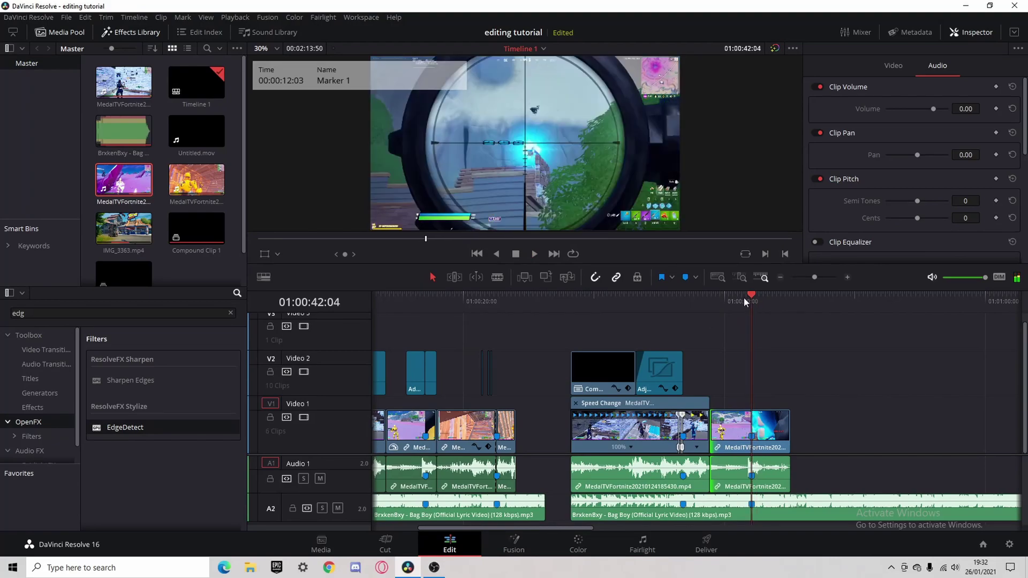
{"action": "left_click", "coordinate": [773, 434]}
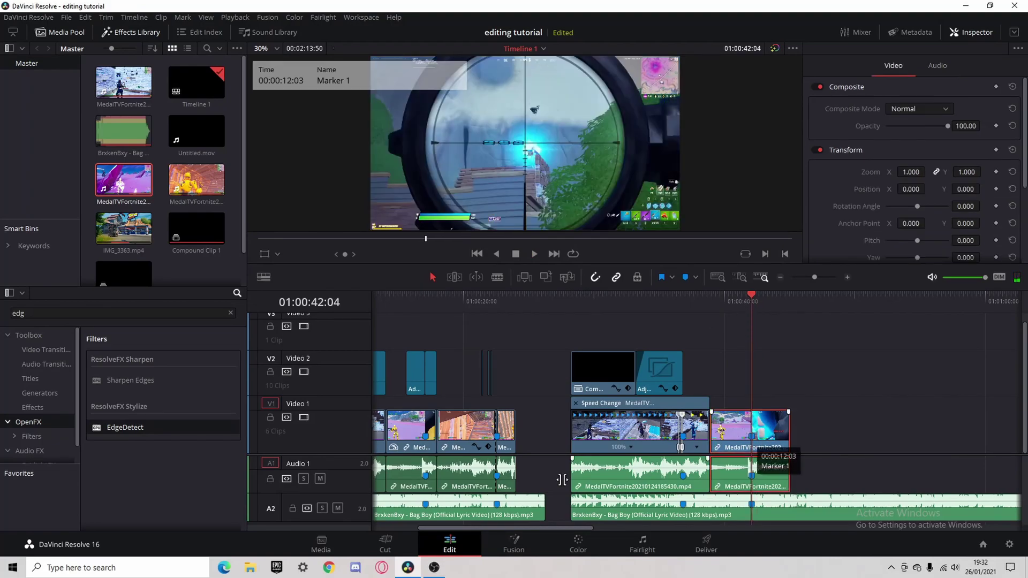
{"action": "left_click", "coordinate": [270, 480]}
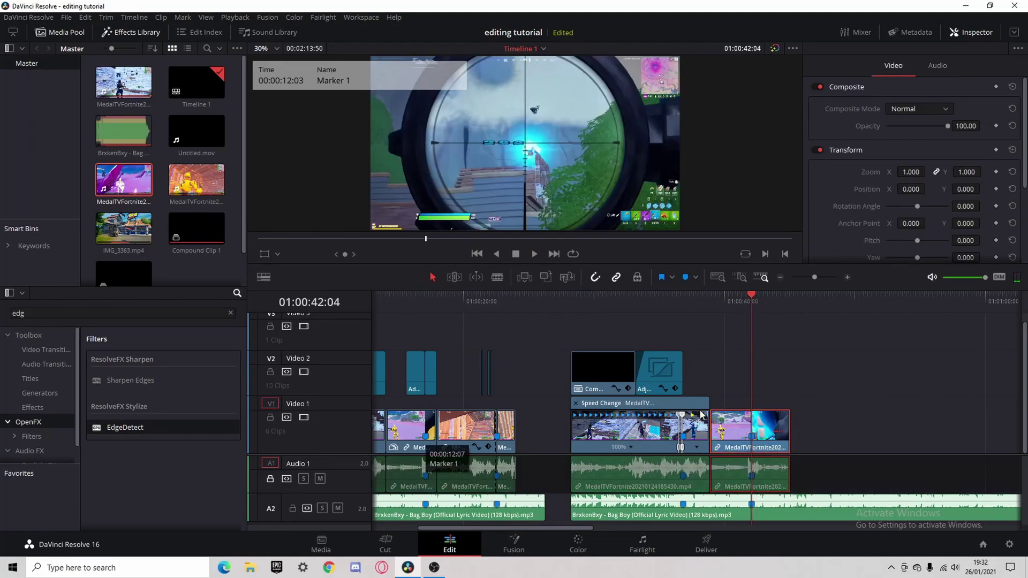
{"action": "key", "text": "ctrl+r"}
{"action": "left_click", "coordinate": [755, 448]}
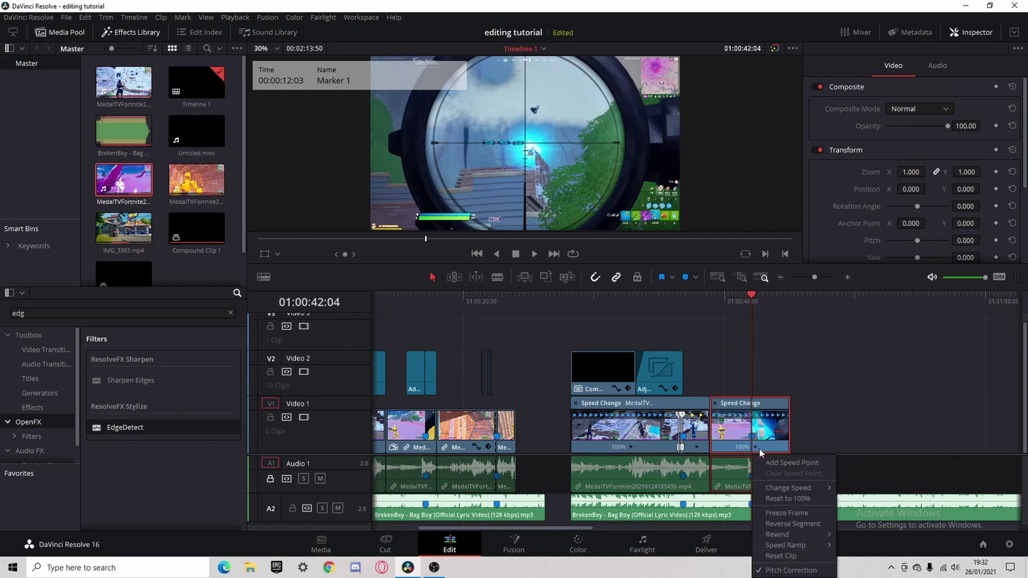
{"action": "left_click", "coordinate": [769, 464]}
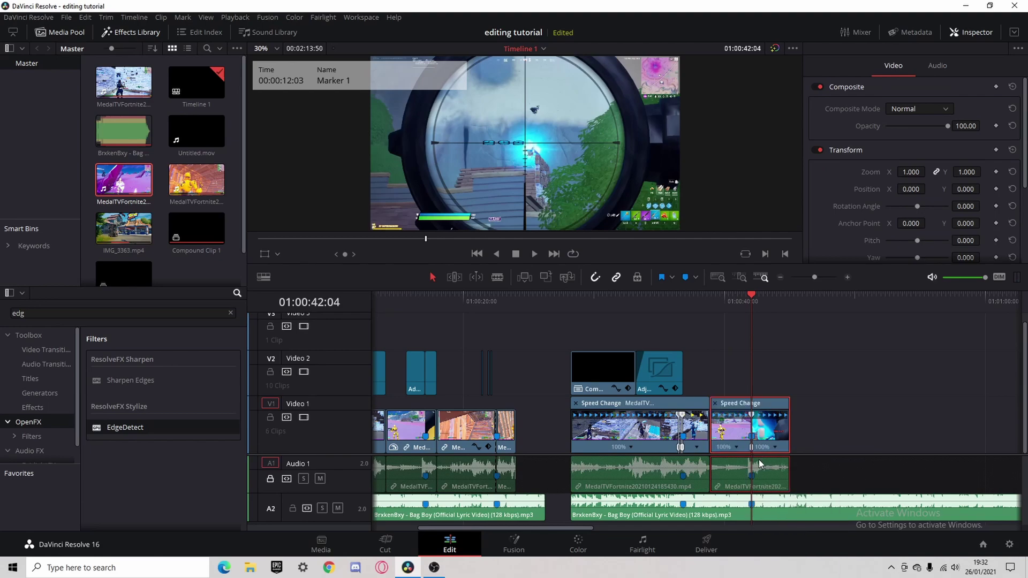
Step back to the frame just before the shot fires, 01:00:41:46, and add a second speed point there
{"action": "key", "text": "Left"}
{"action": "key", "text": "Left"}
{"action": "key", "text": "Left"}
{"action": "key", "text": "Left"}
{"action": "key", "text": "Left"}
{"action": "key", "text": "Left"}
{"action": "key", "text": "Left"}
{"action": "key", "text": "Left"}
{"action": "key", "text": "Left"}
{"action": "key", "text": "Left"}
{"action": "key", "text": "Left"}
{"action": "key", "text": "Left"}
{"action": "key", "text": "Left"}
{"action": "key", "text": "Left"}
{"action": "key", "text": "Left"}
{"action": "key", "text": "Left"}
{"action": "key", "text": "Left"}
{"action": "key", "text": "Left"}
{"action": "key", "text": "Left"}
{"action": "key", "text": "Left"}
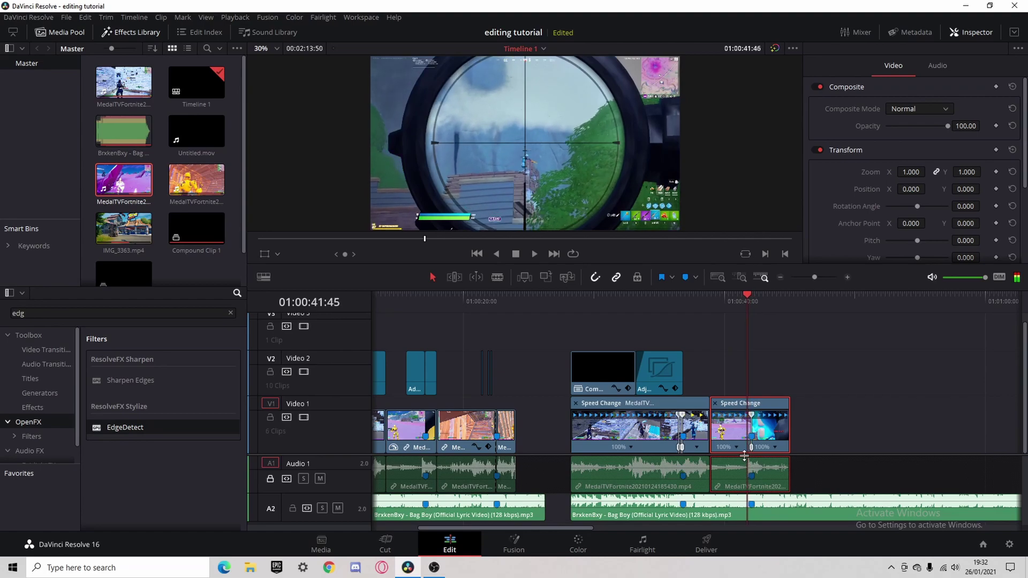
{"action": "key", "text": "Right"}
{"action": "key", "text": "Right"}
{"action": "key", "text": "Right"}
{"action": "key", "text": "Right"}
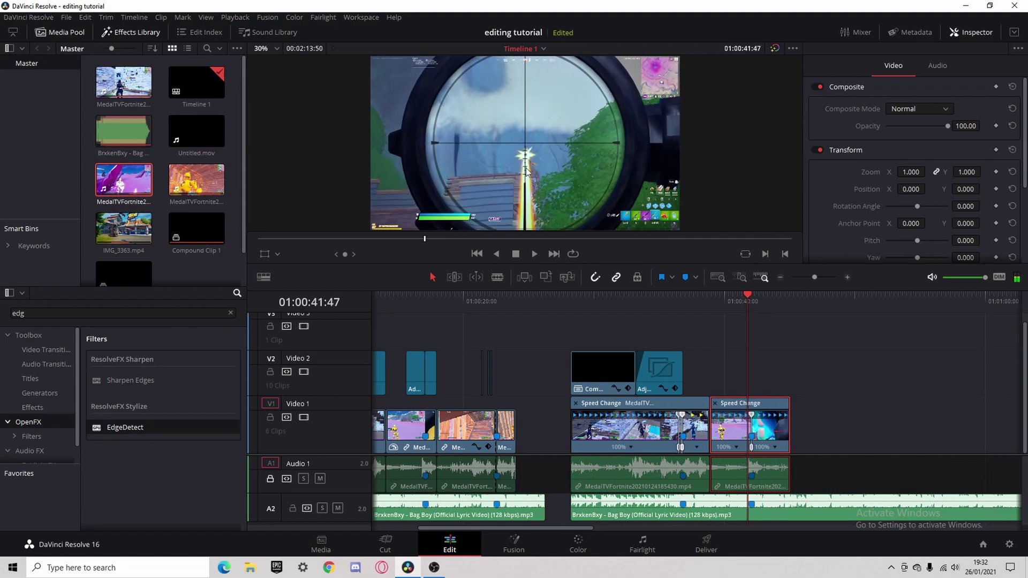
{"action": "key", "text": "Left"}
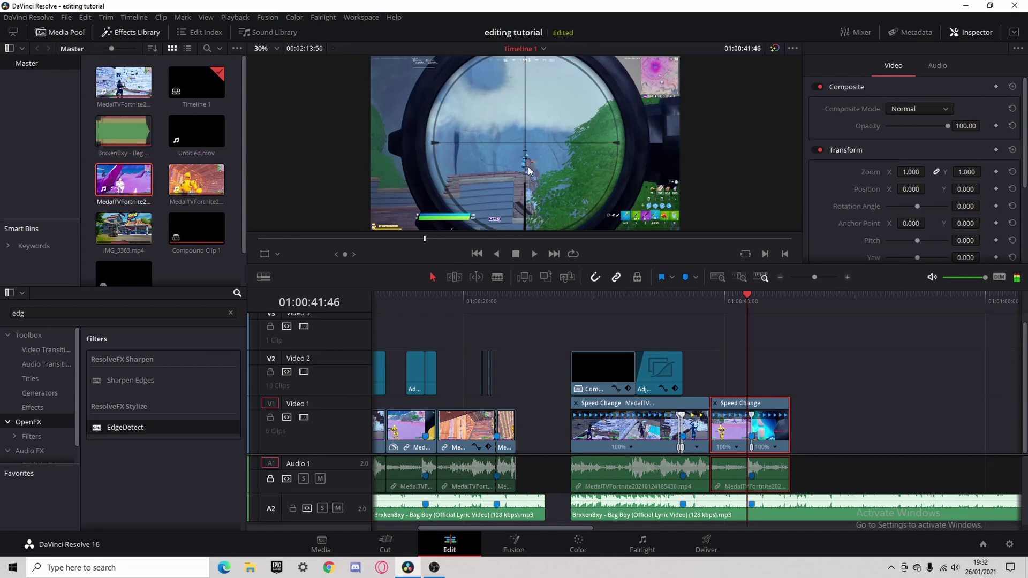
{"action": "left_click", "coordinate": [774, 447]}
{"action": "left_click", "coordinate": [791, 457]}
Set the short segment between the sniper clip's two speed points to 200% speed
{"action": "left_click", "coordinate": [847, 277]}
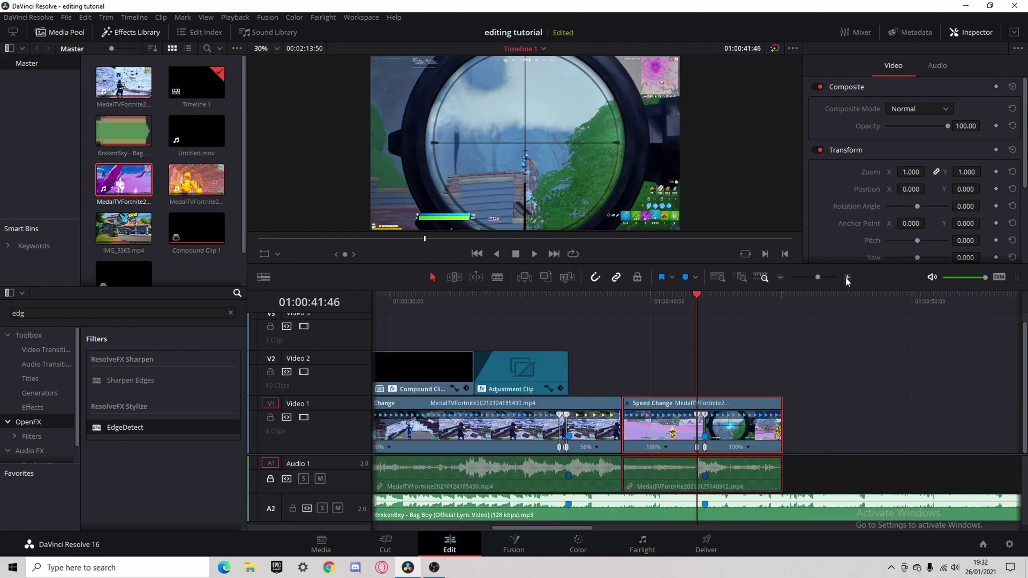
{"action": "left_click", "coordinate": [846, 277]}
{"action": "left_click", "coordinate": [847, 277]}
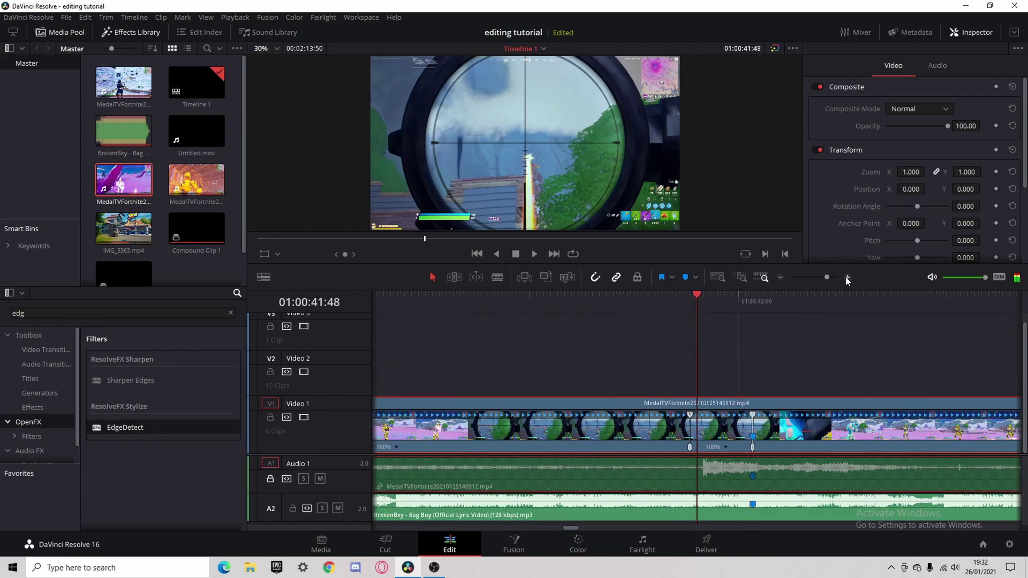
{"action": "left_click", "coordinate": [724, 447]}
{"action": "mouse_move", "coordinate": [766, 486]}
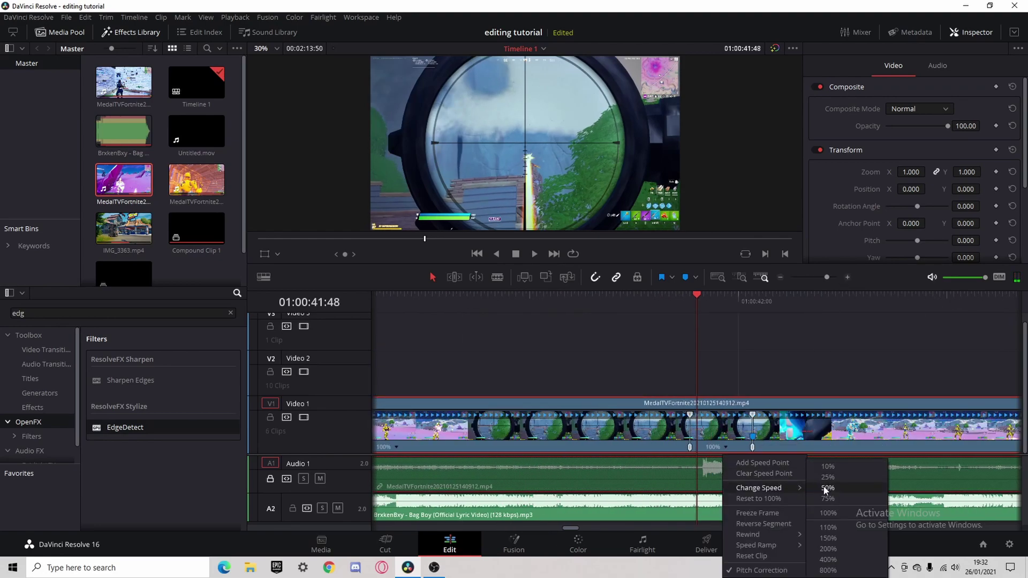
{"action": "left_click", "coordinate": [835, 545]}
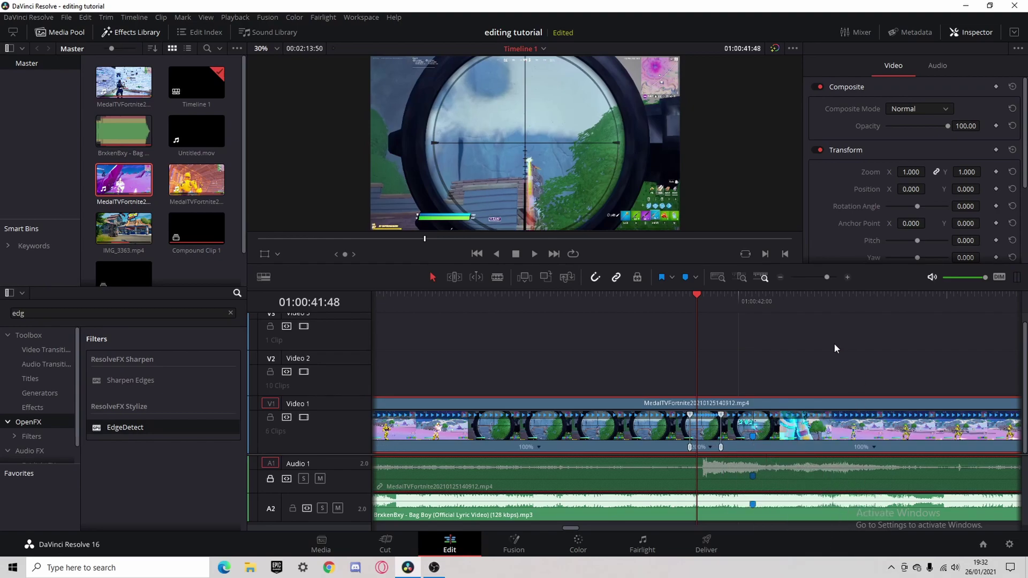
Set the sniper clip's segment after the last speed point to 50% speed
{"action": "left_click", "coordinate": [781, 278]}
{"action": "left_click", "coordinate": [780, 278]}
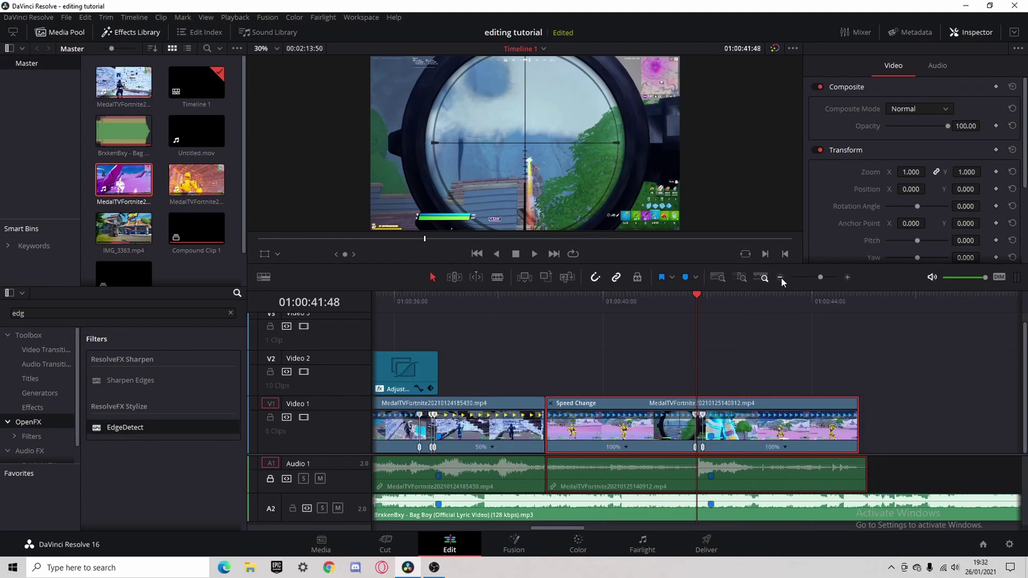
{"action": "left_click", "coordinate": [785, 448]}
{"action": "mouse_move", "coordinate": [825, 487]}
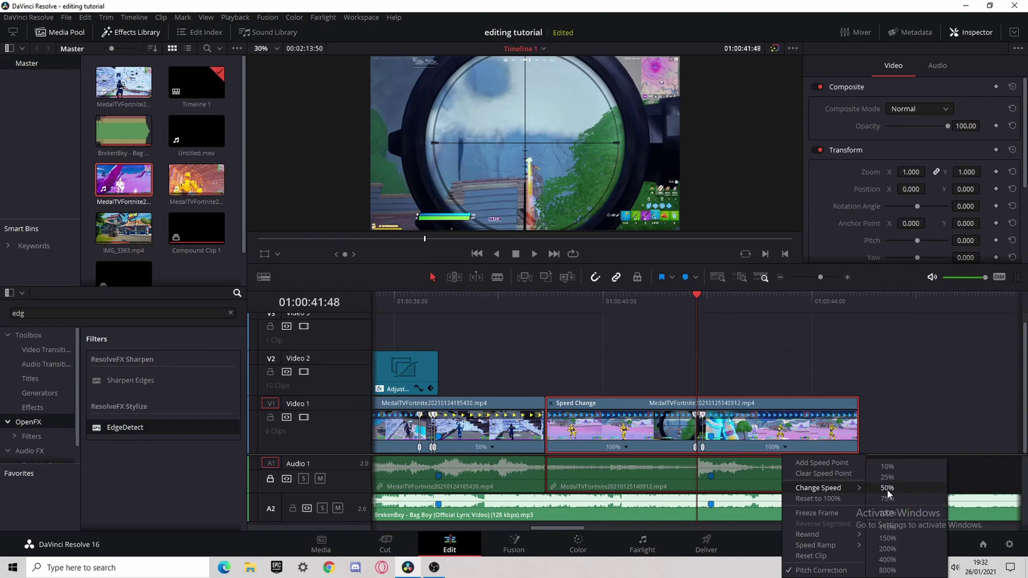
{"action": "left_click", "coordinate": [887, 488]}
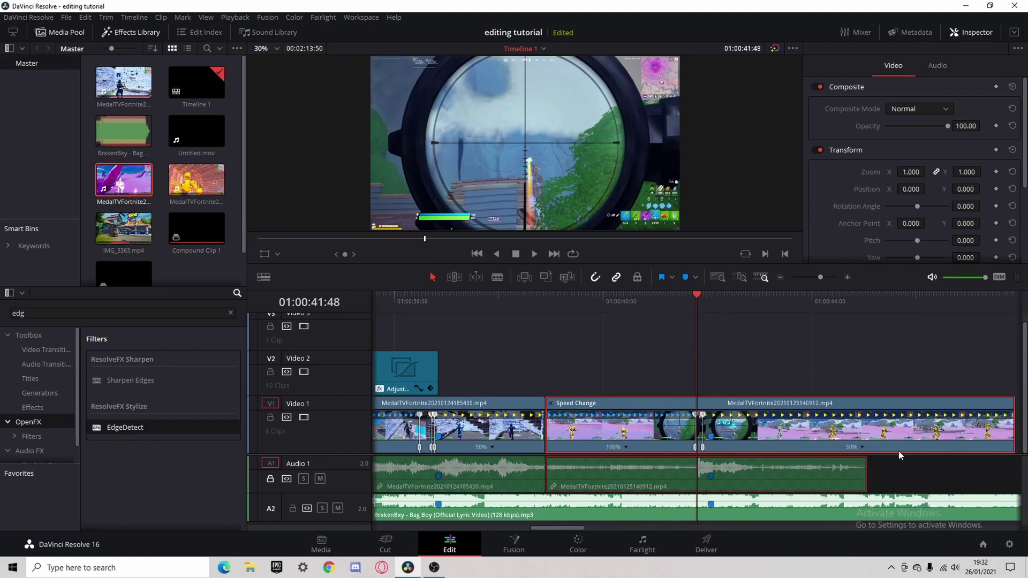
Trim the slowed clip's video to its audio length, unlock Audio 1 and shorten both to end at about 01:00:43
{"action": "left_click", "coordinate": [780, 277]}
{"action": "left_click_drag", "start_coordinate": [853, 428], "coordinate": [780, 428]}
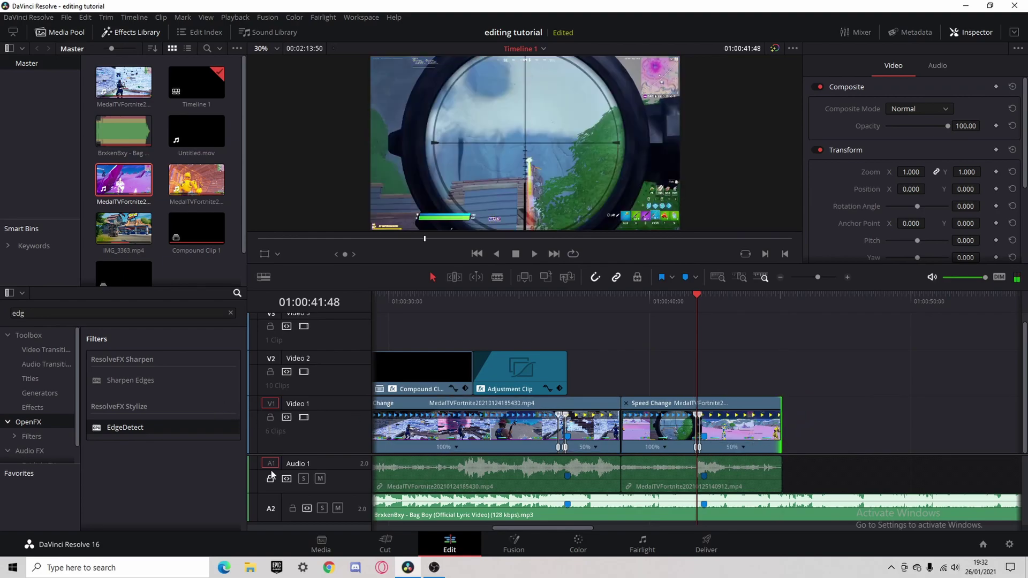
{"action": "left_click", "coordinate": [271, 476]}
{"action": "left_click_drag", "start_coordinate": [779, 420], "coordinate": [735, 426]}
Play the retimed sniper clip from its beginning through its end to review the speed changes against the music
{"action": "key", "text": "space"}
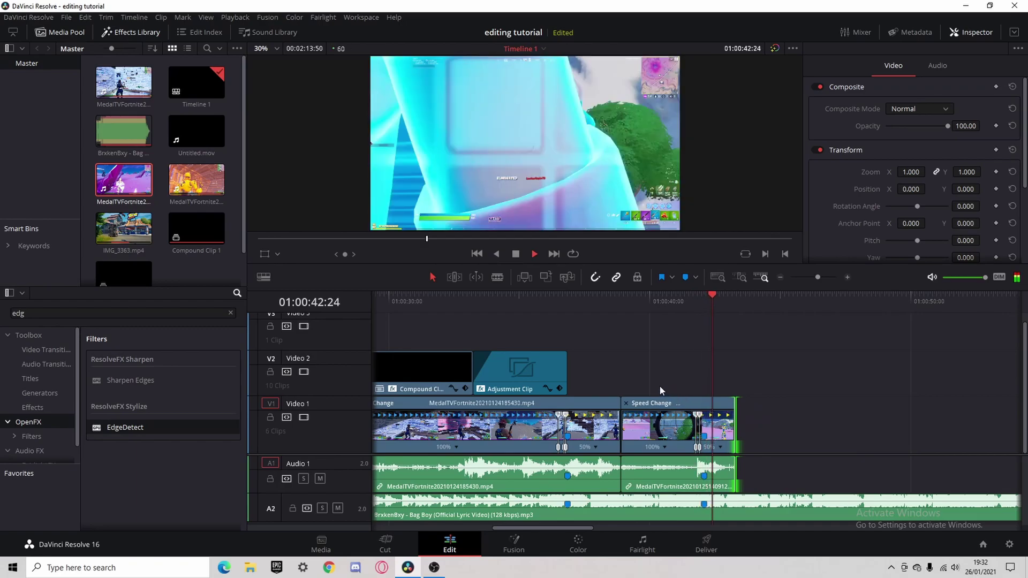
{"action": "key", "text": "space"}
{"action": "left_click", "coordinate": [628, 301]}
{"action": "key", "text": "space"}
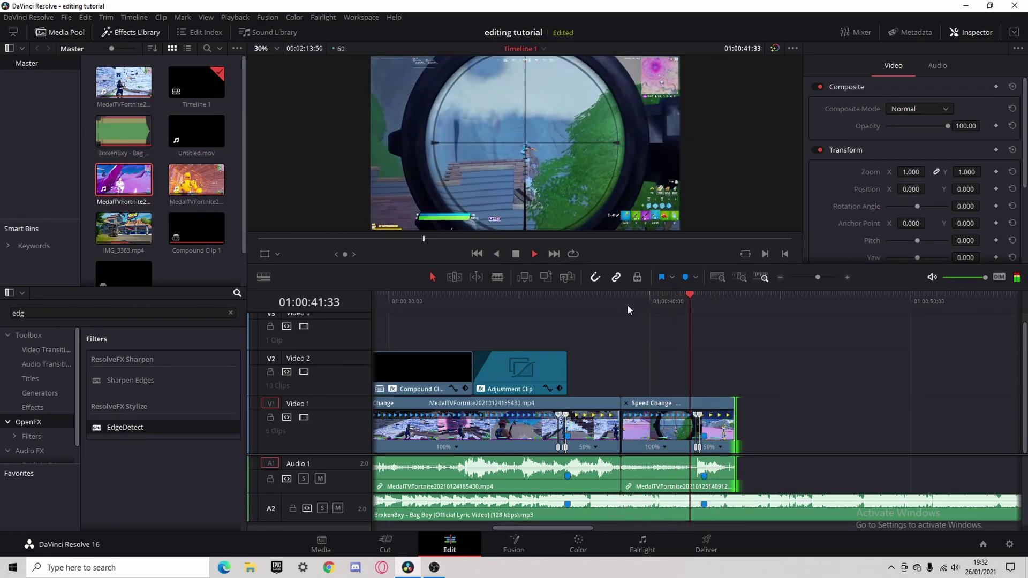
{"action": "left_click", "coordinate": [641, 300]}
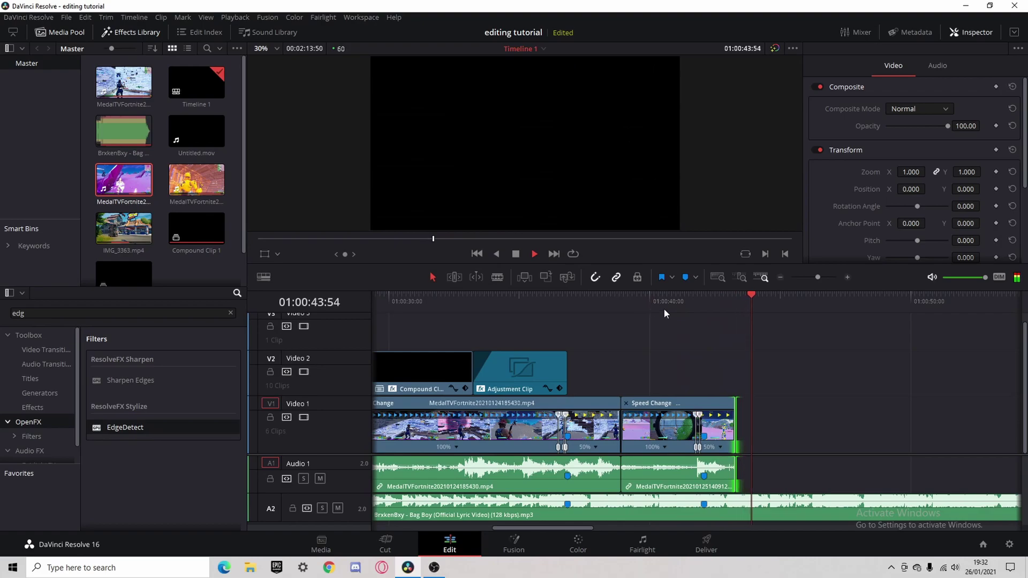
{"action": "key", "text": "space"}
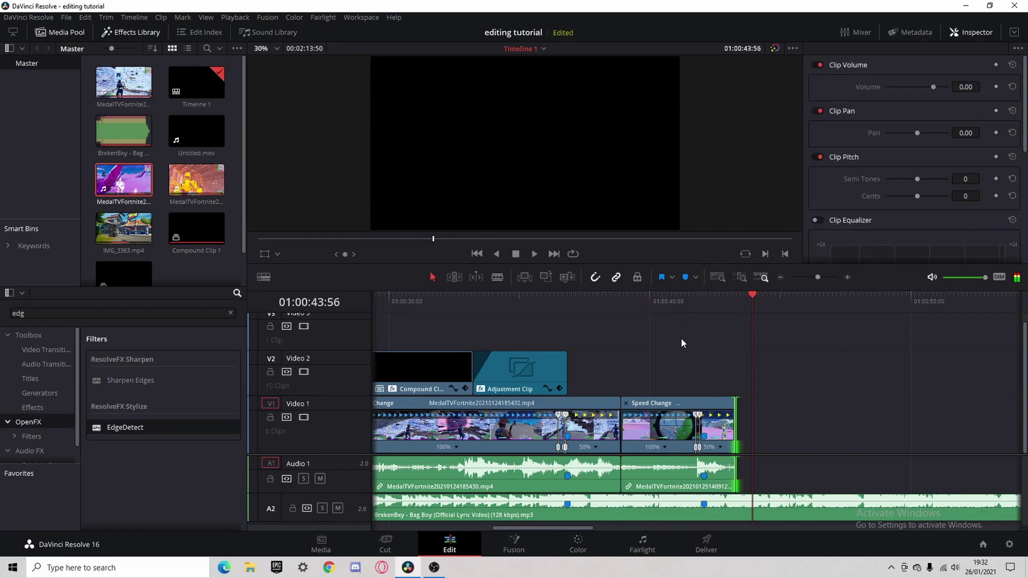
Play the montage from about 01:00:30 to the sniper clip's end to review both retimed clips against the music
{"action": "left_click", "coordinate": [391, 299]}
{"action": "key", "text": "space"}
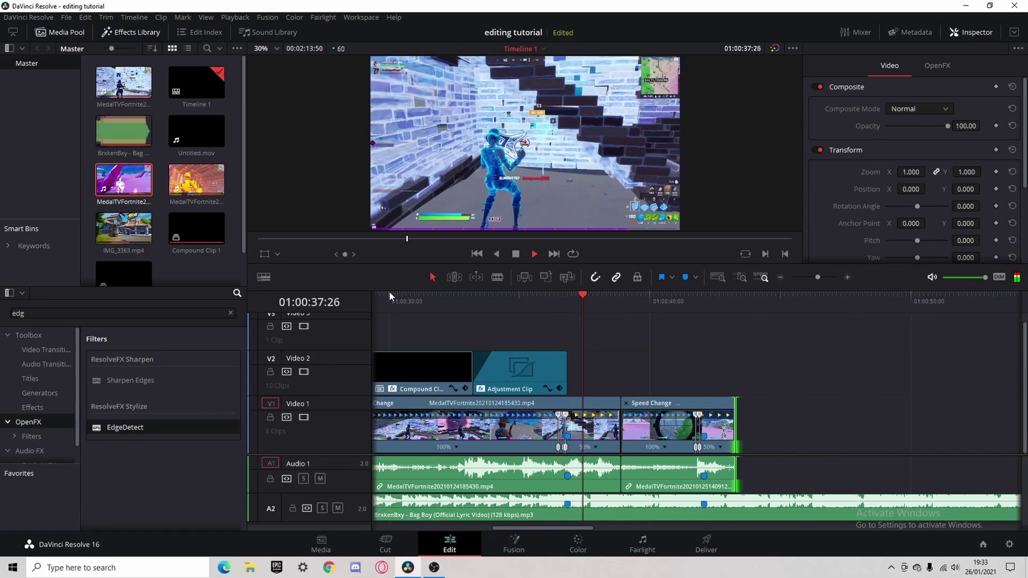
{"action": "key", "text": "space"}
{"action": "key", "text": "space"}
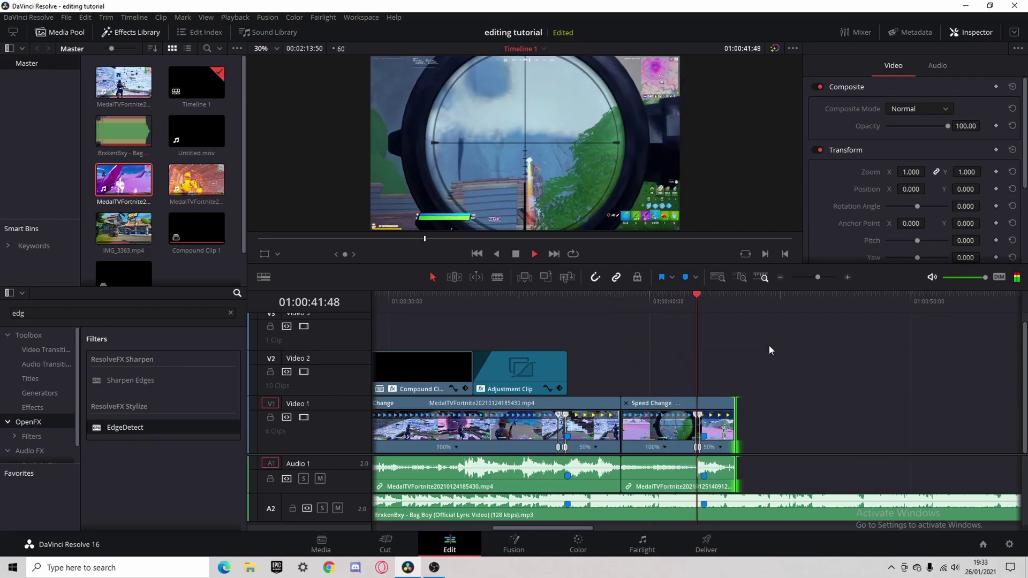
{"action": "key", "text": "space"}
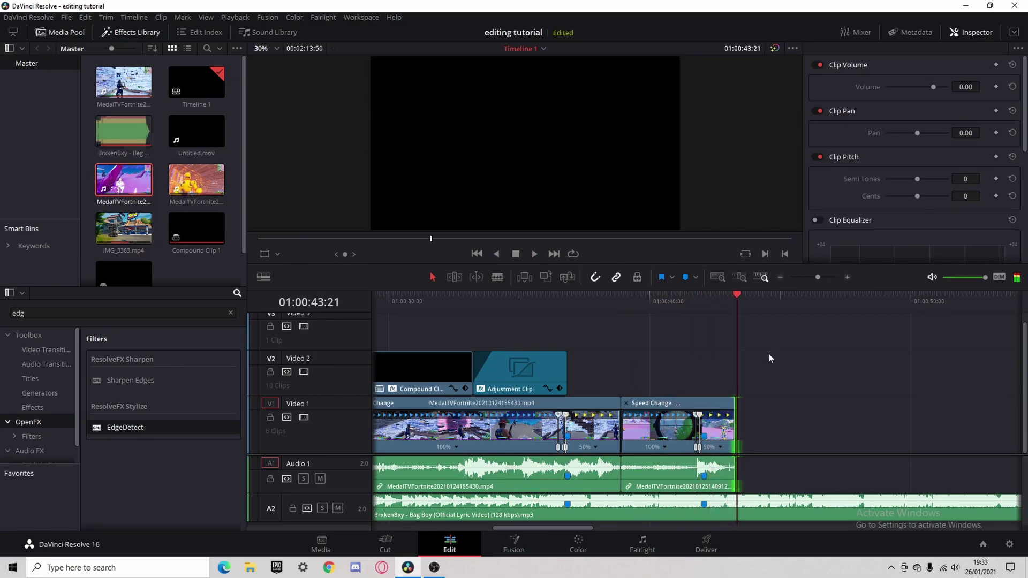
Add MedalTVFortnite20210120183204.mp4 to Video 1 with its audio, starting a short gap after the sniper clip
{"action": "mouse_move", "coordinate": [738, 317]}
{"action": "left_mouse_down"}
{"action": "mouse_move", "coordinate": [747, 318]}
{"action": "mouse_move", "coordinate": [682, 325]}
{"action": "mouse_move", "coordinate": [732, 328]}
{"action": "left_mouse_up"}
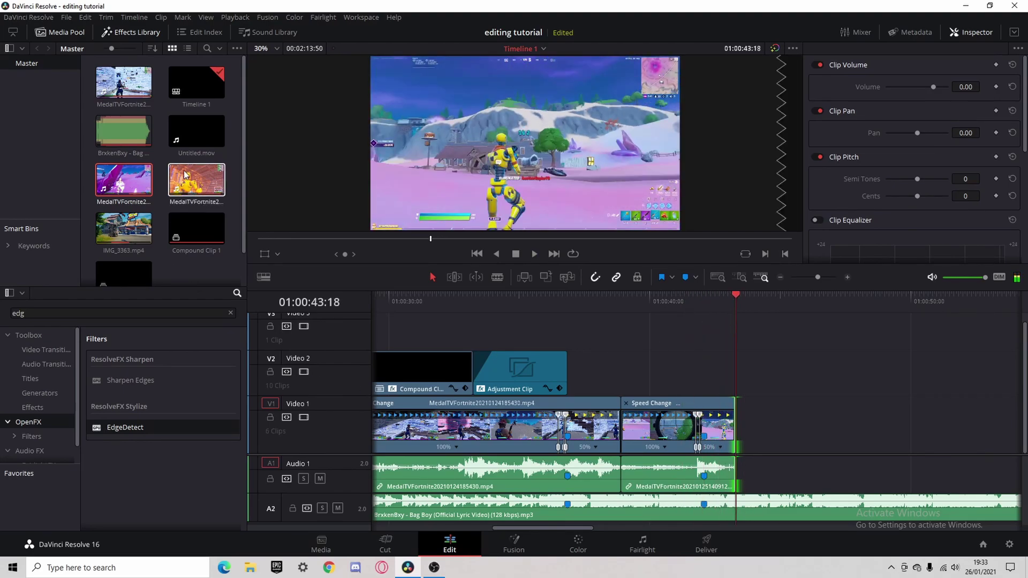
{"action": "scroll", "coordinate": [128, 231], "scroll_direction": "down", "scroll_amount": 1}
{"action": "left_click_drag", "start_coordinate": [186, 164], "coordinate": [789, 414]}
Play on to the next beat and add a marker to the music clip at 01:00:47:19
{"action": "key", "text": "space"}
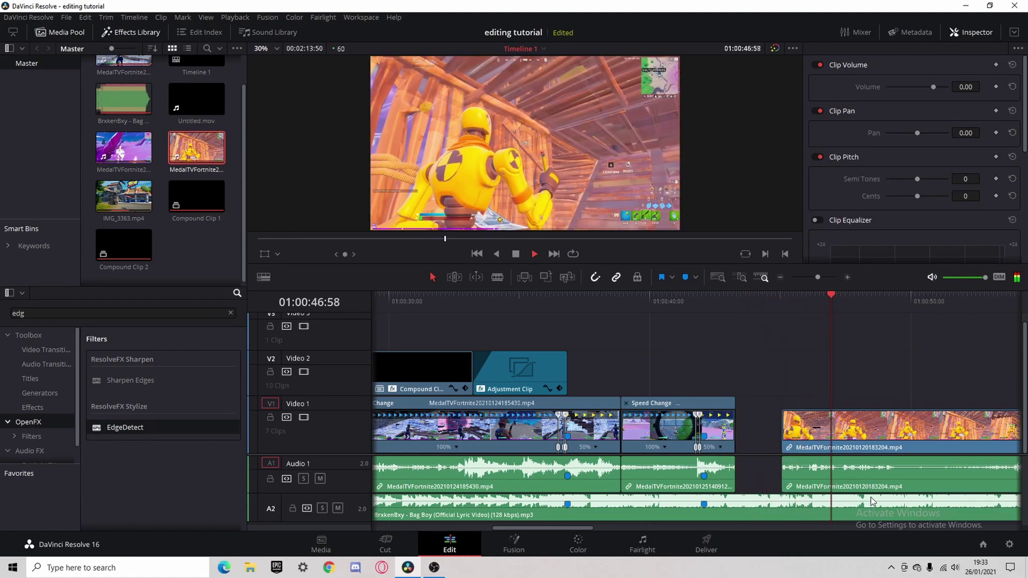
{"action": "key", "text": "space"}
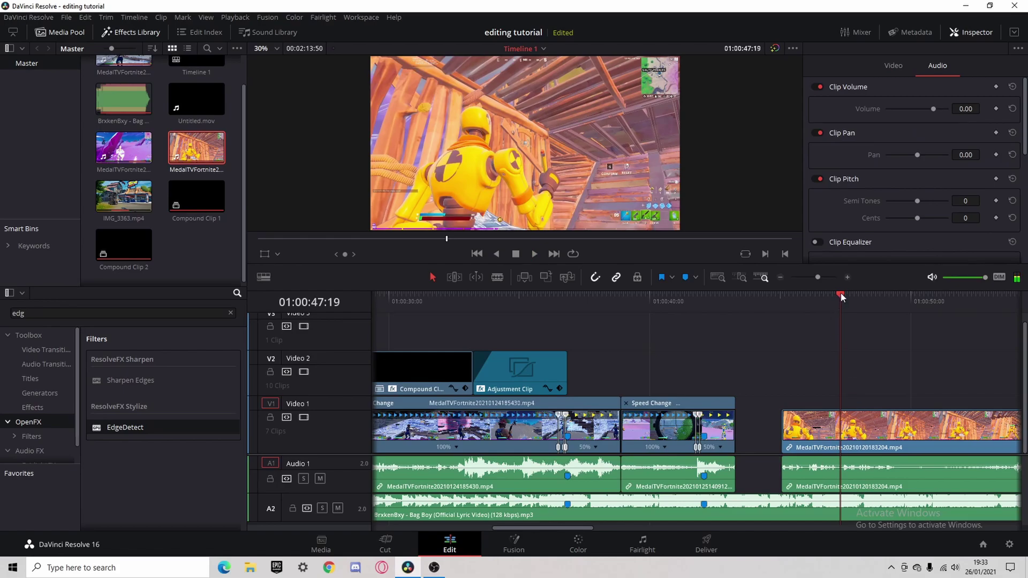
{"action": "left_click_drag", "start_coordinate": [840, 293], "coordinate": [841, 293]}
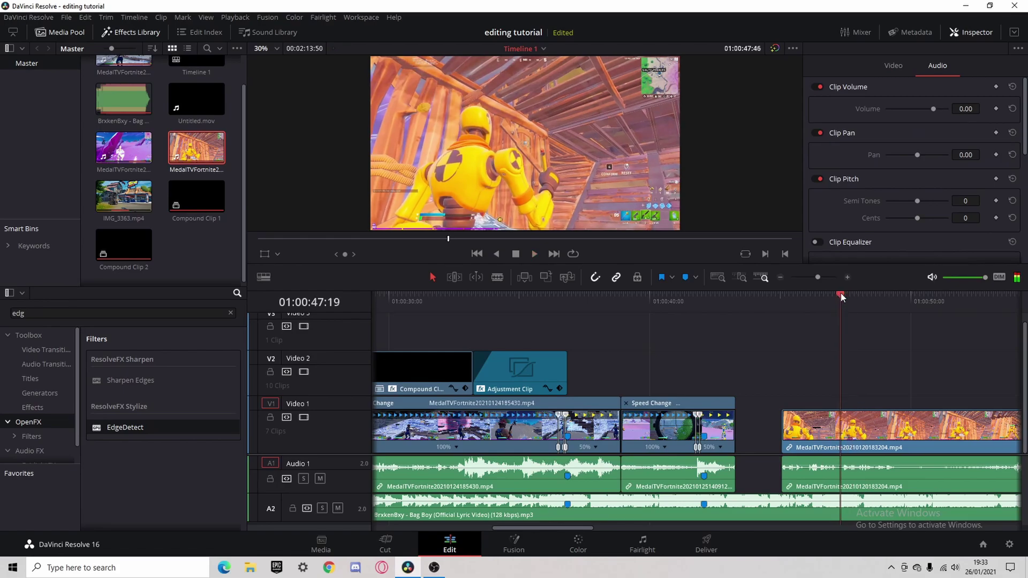
{"action": "left_click", "coordinate": [885, 507]}
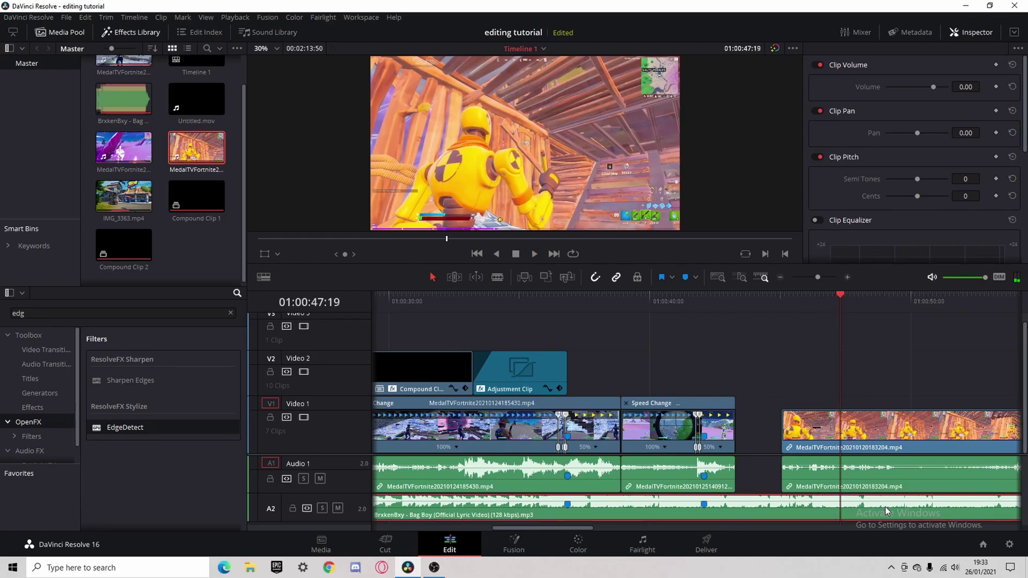
{"action": "key", "text": "m"}
{"action": "key", "text": "m"}
{"action": "left_click", "coordinate": [908, 483]}
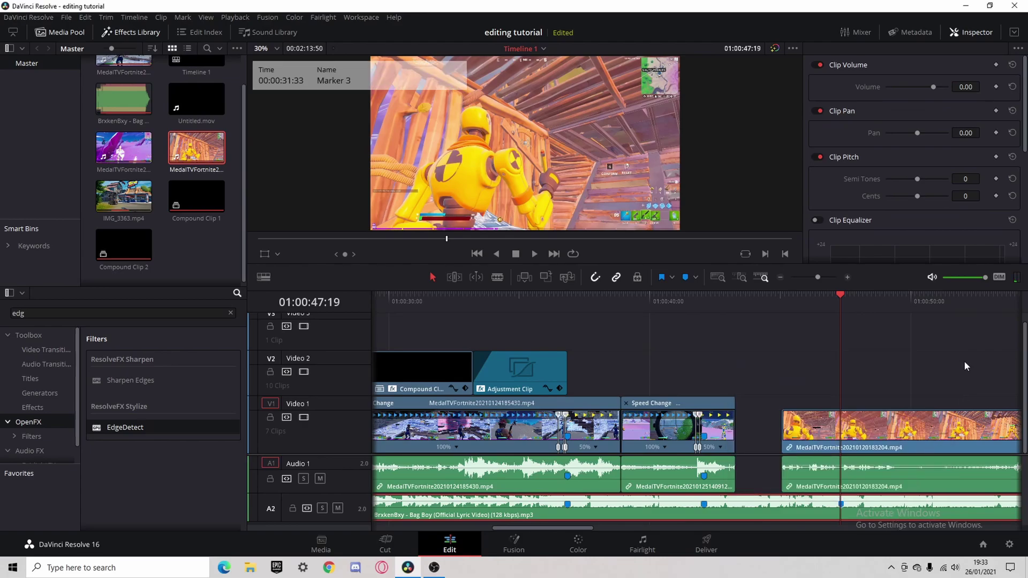
Find the kill near the end of the new gameplay clip and mark the clip at 01:00:57:30
{"action": "left_click", "coordinate": [780, 277]}
{"action": "left_click", "coordinate": [781, 277]}
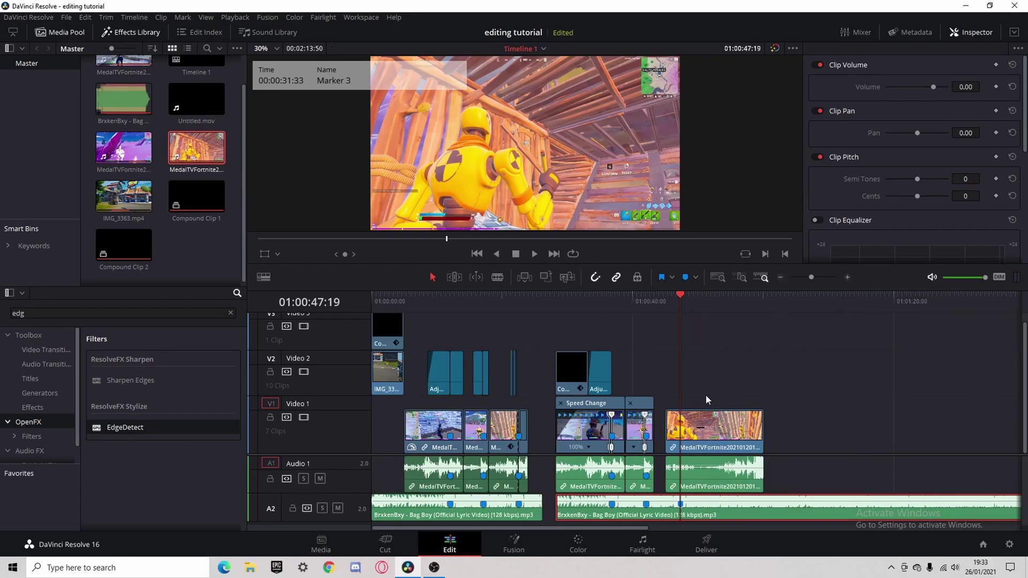
{"action": "left_click", "coordinate": [742, 296]}
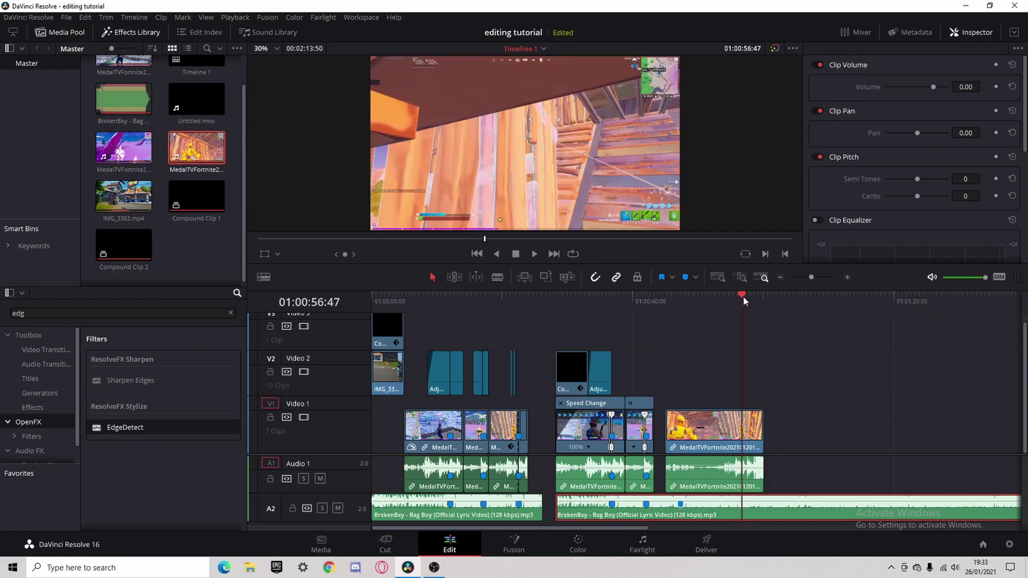
{"action": "key", "text": "space"}
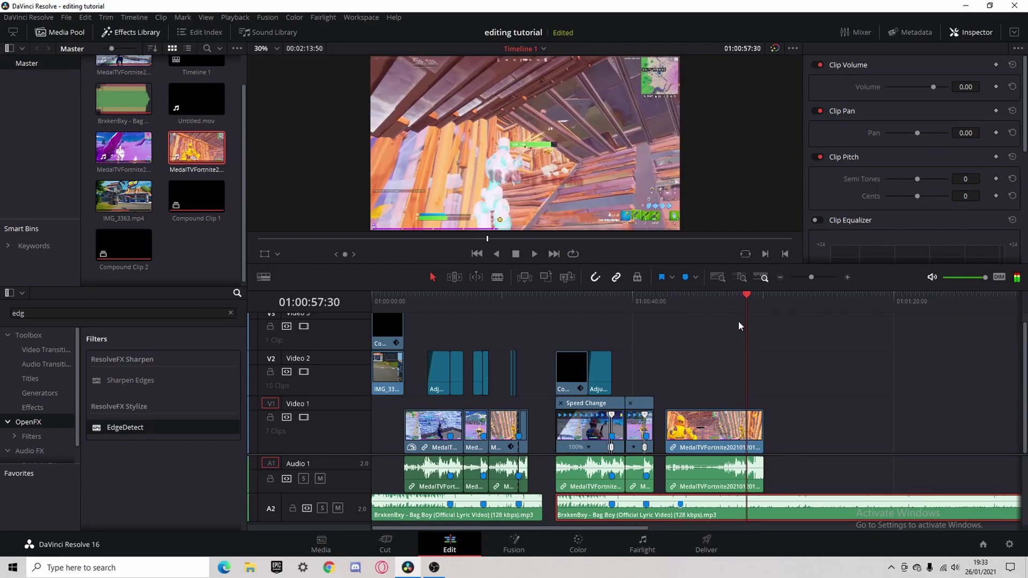
{"action": "left_click", "coordinate": [751, 440]}
{"action": "key", "text": "m"}
{"action": "key", "text": "m"}
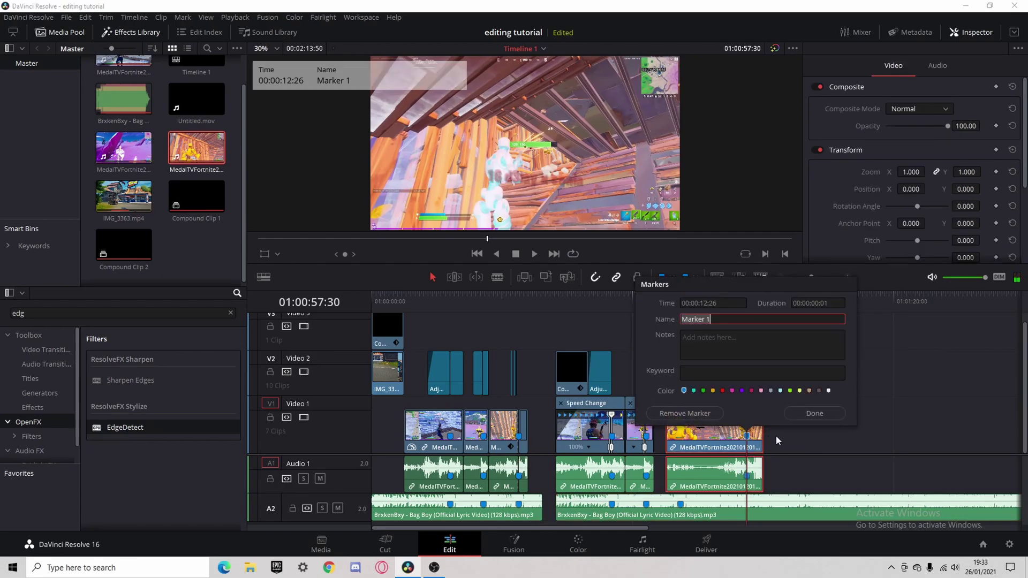
{"action": "left_click", "coordinate": [811, 417]}
Trim the new clip's start, align its marker with the third music marker, and extend its start back to the sniper clip
{"action": "left_click_drag", "start_coordinate": [669, 466], "coordinate": [732, 469]}
{"action": "left_click_drag", "start_coordinate": [749, 434], "coordinate": [683, 438]}
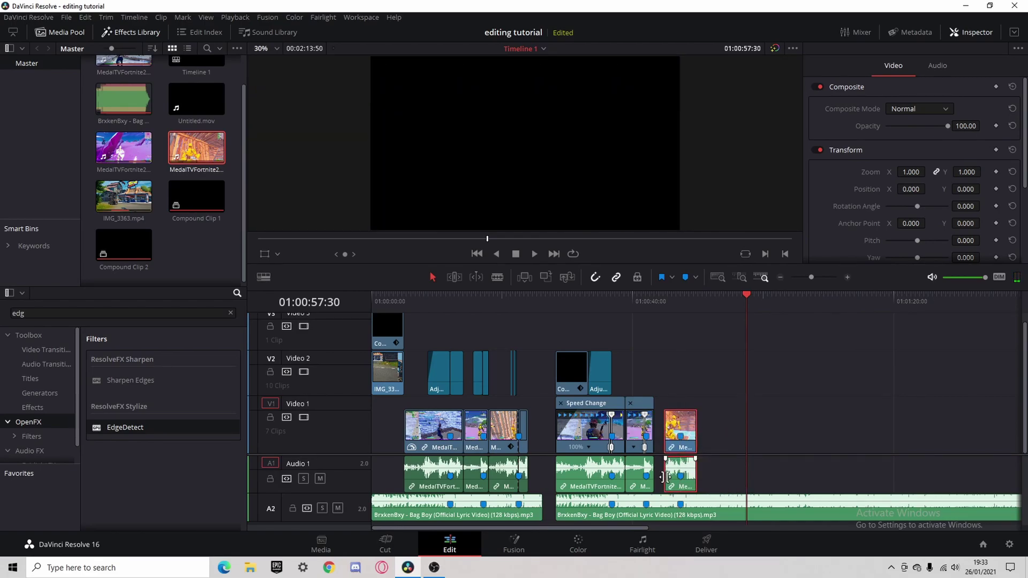
{"action": "left_click_drag", "start_coordinate": [664, 476], "coordinate": [656, 476]}
Play from just before the new clip past its marker to check the kill against the beat
{"action": "left_click", "coordinate": [652, 300]}
{"action": "key", "text": "space"}
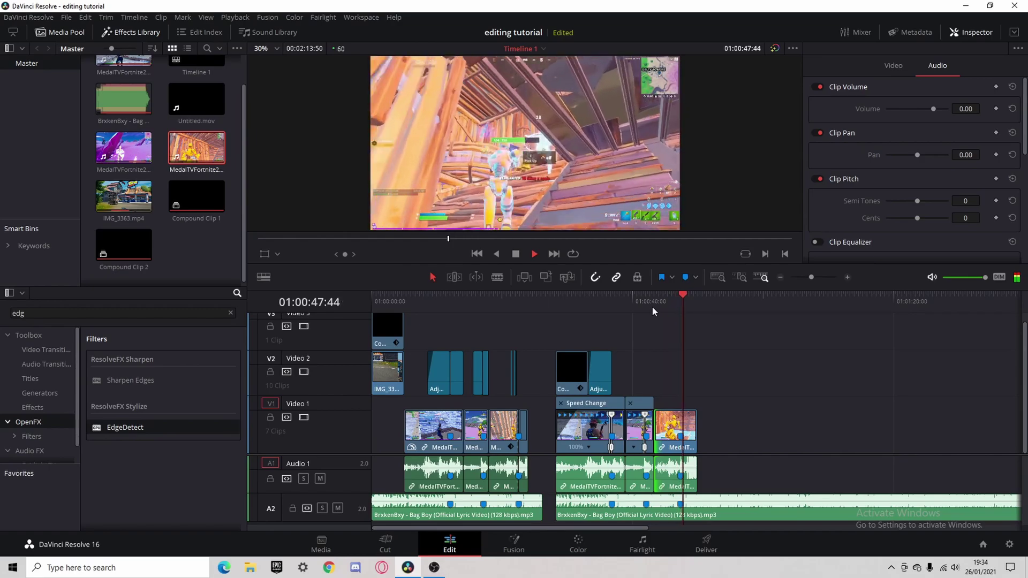
{"action": "key", "text": "space"}
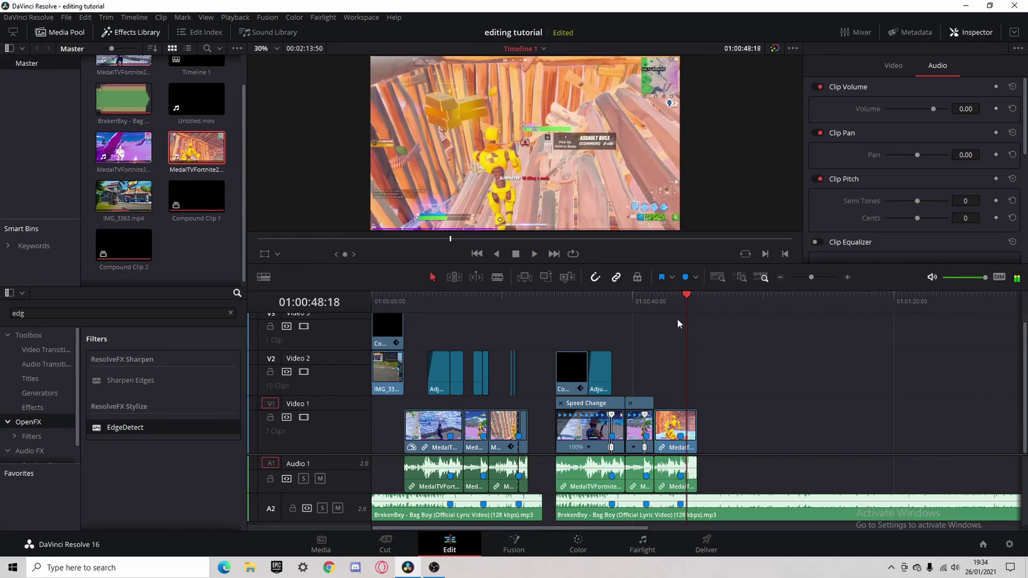
Enable retime controls on the new clip, lock Audio 1, and add a speed point at the marker at 01:00:47:19
{"action": "left_click", "coordinate": [679, 300]}
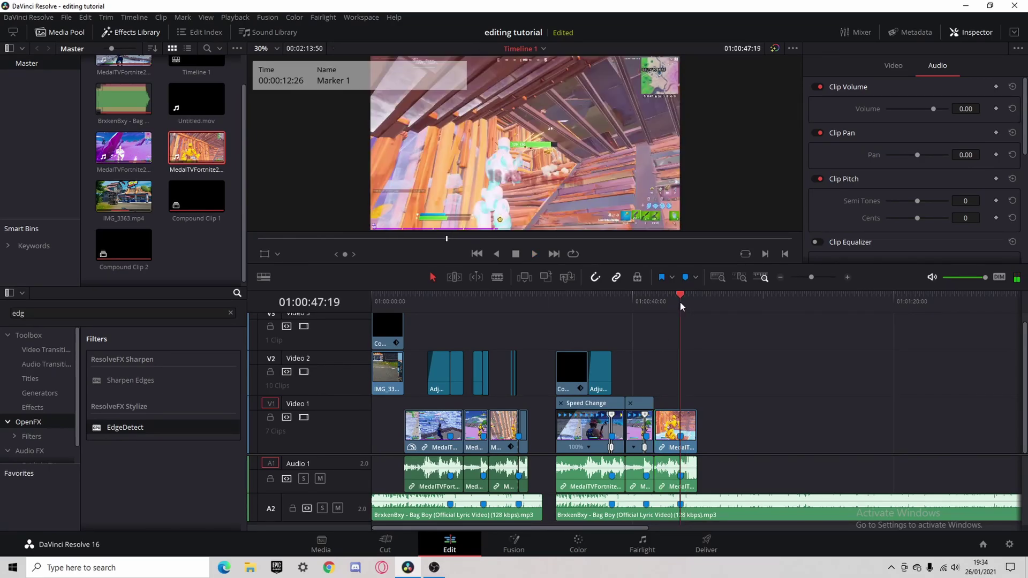
{"action": "left_click", "coordinate": [847, 277]}
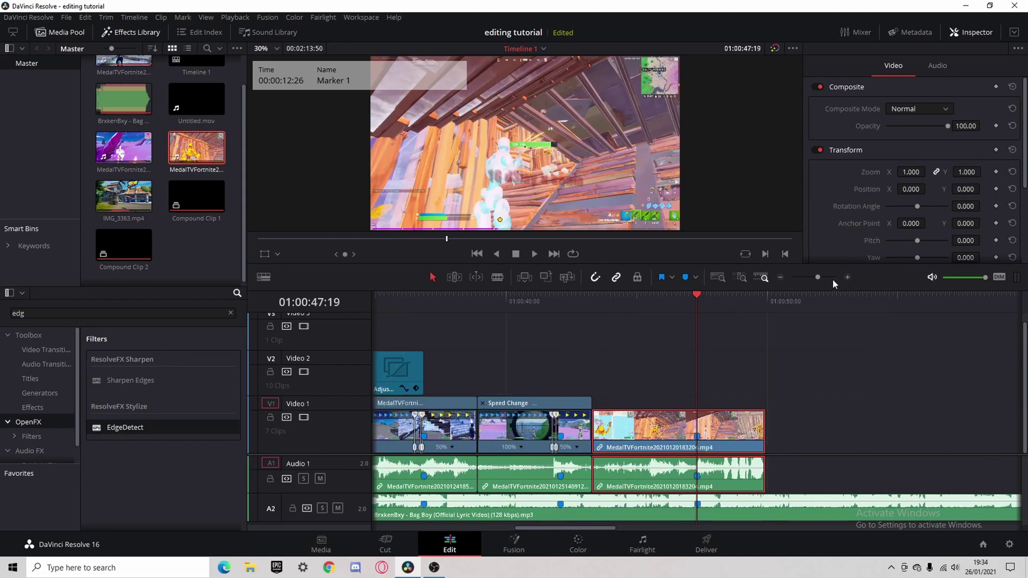
{"action": "key", "text": "ctrl+r"}
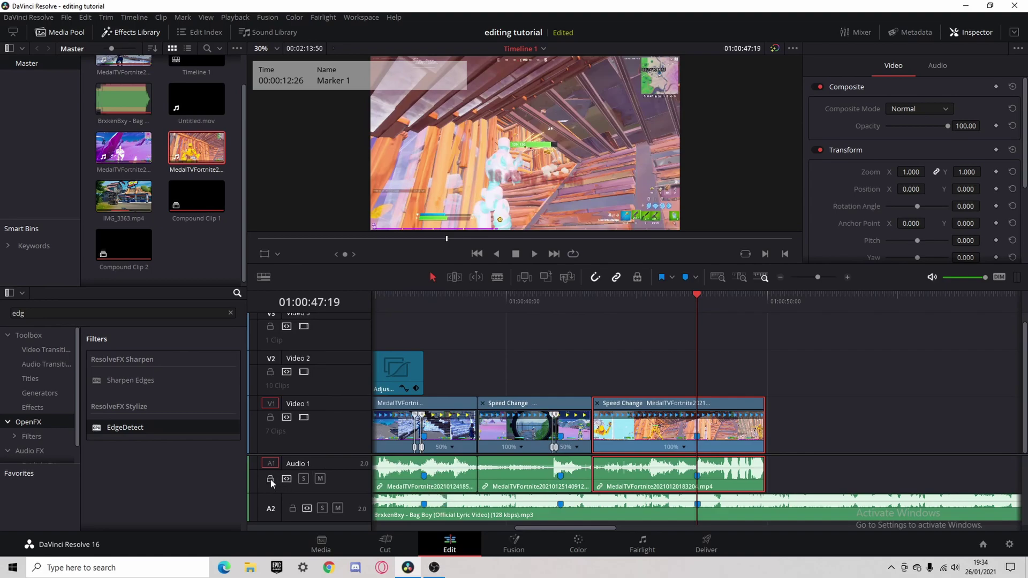
{"action": "left_click", "coordinate": [270, 479]}
{"action": "left_click", "coordinate": [684, 447]}
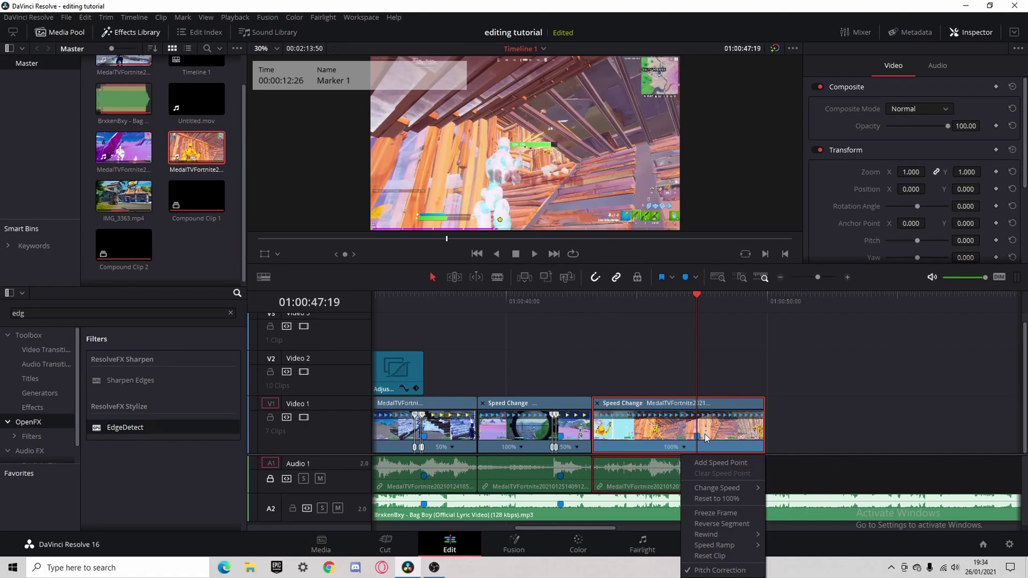
{"action": "left_click", "coordinate": [699, 461]}
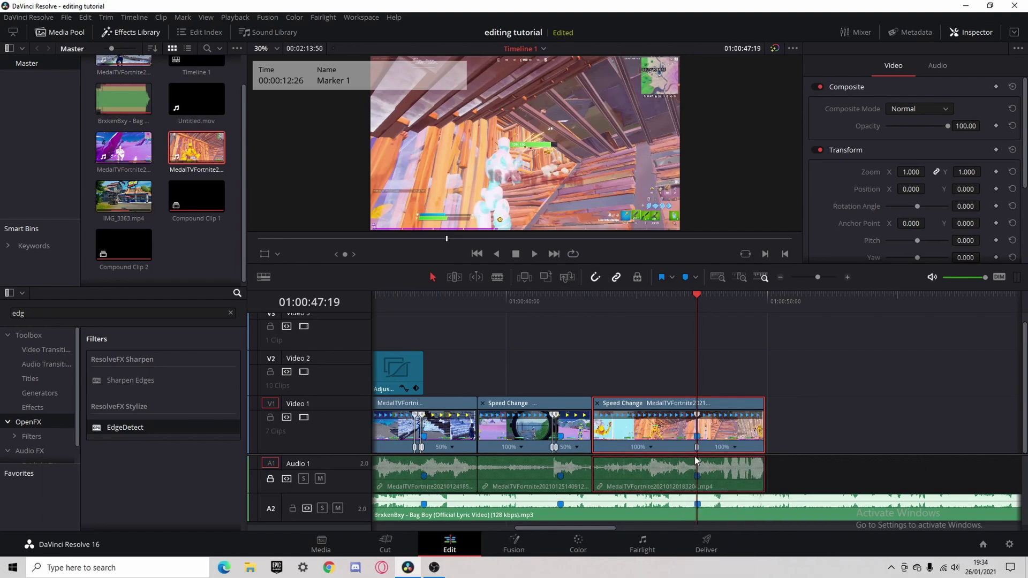
Step back from the marker and add a second speed point to the clip at about 01:00:47:02
{"action": "key", "text": "Left"}
{"action": "key", "text": "Left"}
{"action": "key", "text": "Left"}
{"action": "key", "text": "Left"}
{"action": "key", "text": "Left"}
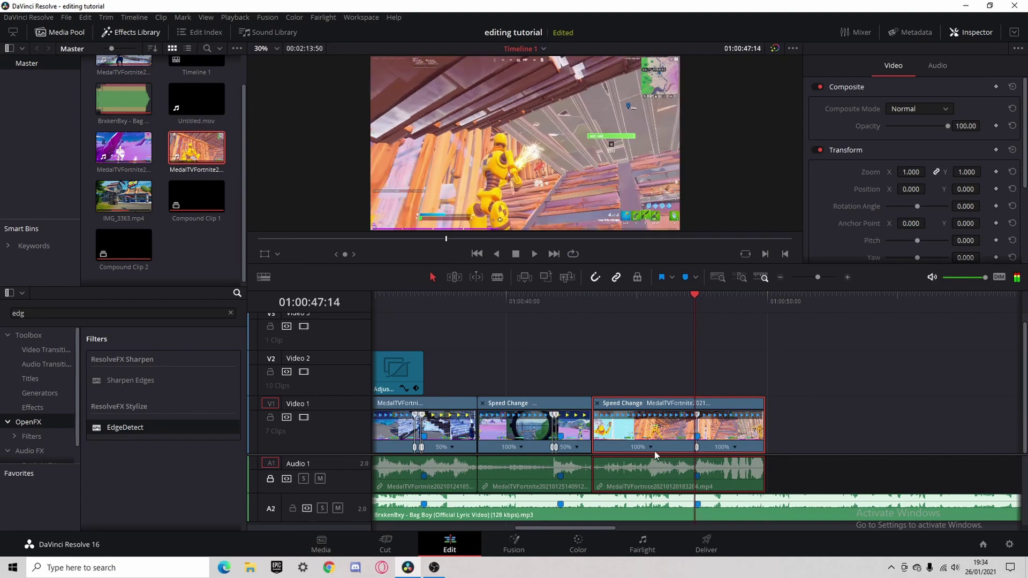
{"action": "key", "text": "Left"}
{"action": "key", "text": "Left"}
{"action": "key", "text": "Left"}
{"action": "key", "text": "Left"}
{"action": "key", "text": "Left"}
{"action": "key", "text": "Left"}
{"action": "key", "text": "Left"}
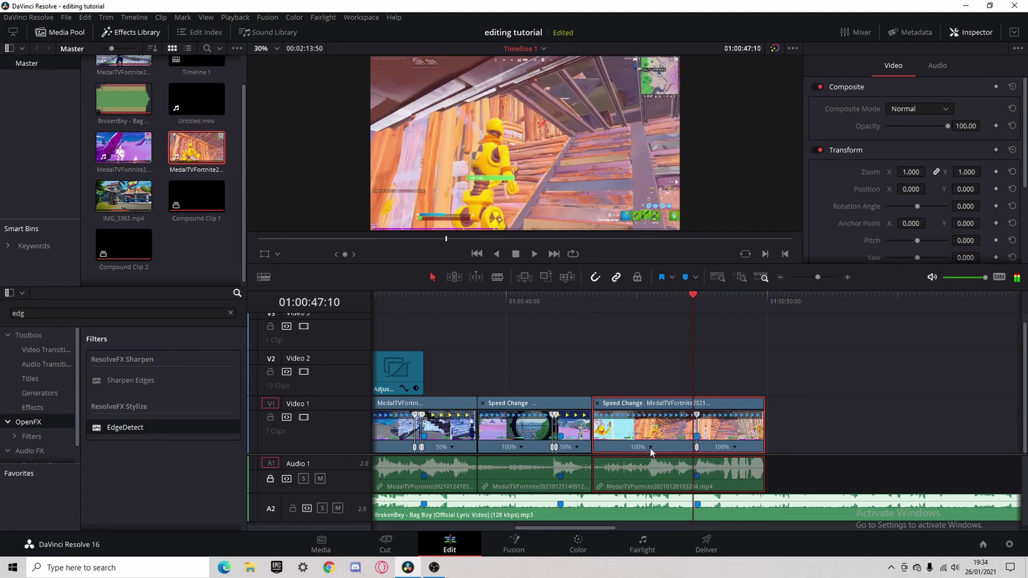
{"action": "key", "text": "Left"}
{"action": "key", "text": "Left"}
{"action": "key", "text": "Left"}
{"action": "key", "text": "Left"}
{"action": "key", "text": "Left"}
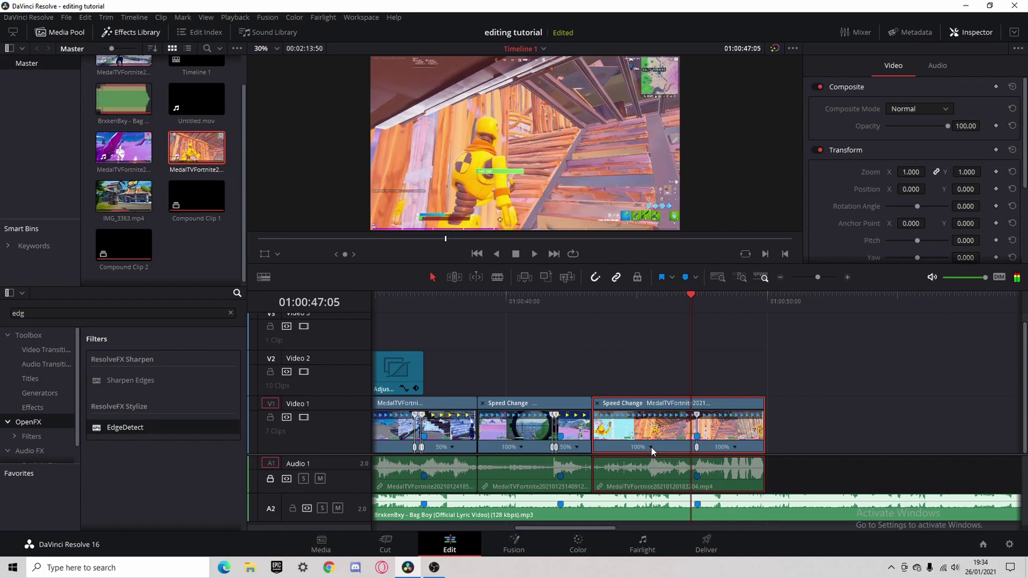
{"action": "left_click", "coordinate": [651, 448]}
{"action": "left_click", "coordinate": [673, 462]}
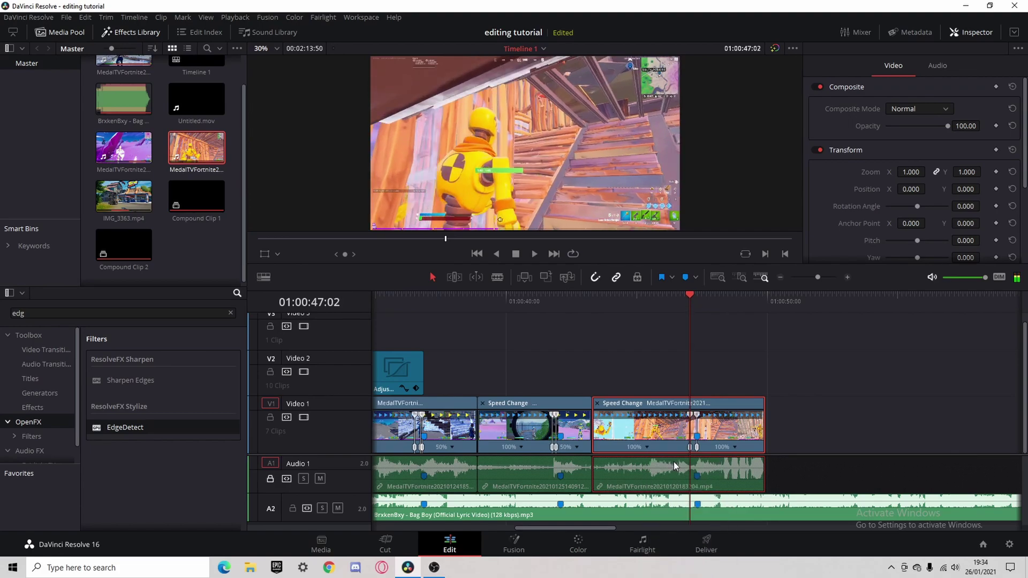
Step back a few more frames and add a third speed point at 01:00:46:55
{"action": "key", "text": "Left"}
{"action": "key", "text": "Left"}
{"action": "key", "text": "Left"}
{"action": "key", "text": "Left"}
{"action": "key", "text": "Left"}
{"action": "key", "text": "Left"}
{"action": "key", "text": "Left"}
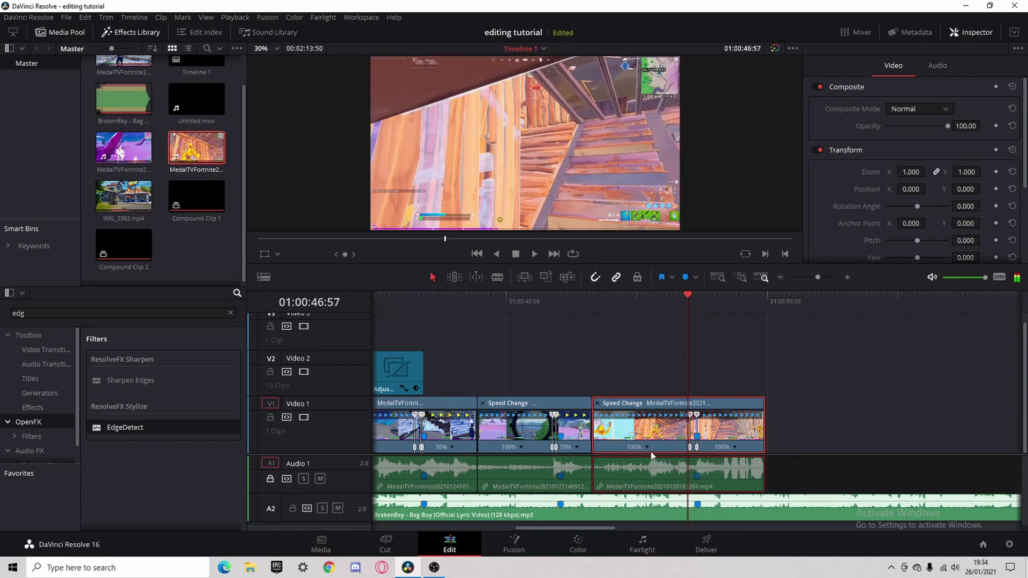
{"action": "left_click", "coordinate": [648, 448]}
{"action": "left_click", "coordinate": [677, 464]}
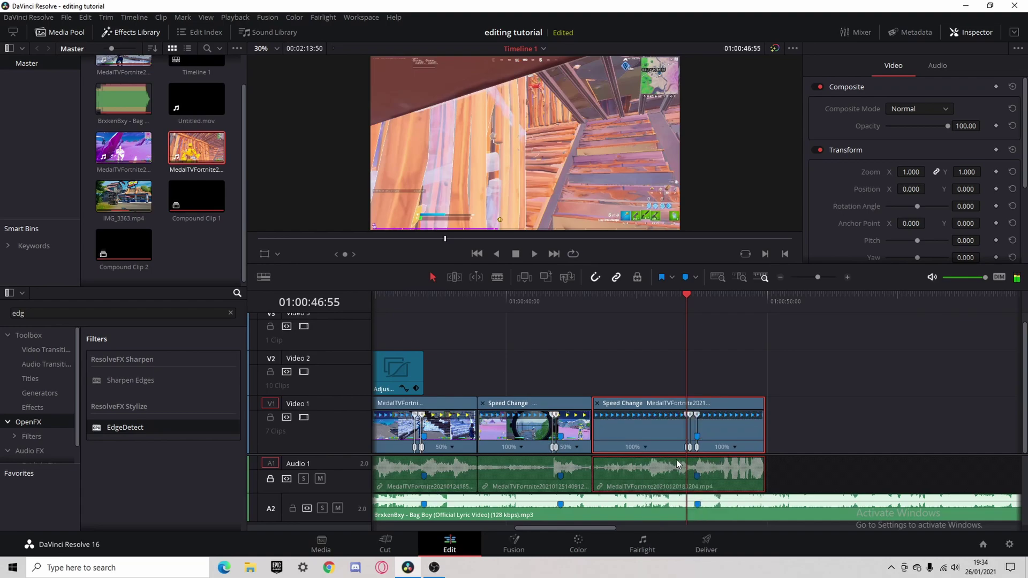
Set the segment between the clip's two earliest speed points to 50% speed
{"action": "key", "text": "Right"}
{"action": "key", "text": "Right"}
{"action": "key", "text": "Right"}
{"action": "left_click", "coordinate": [845, 277]}
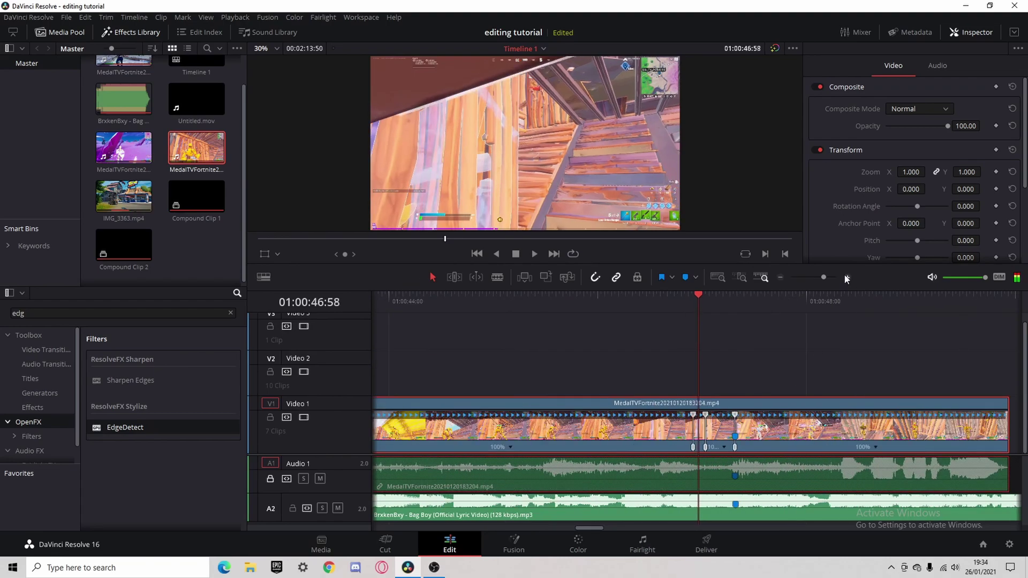
{"action": "left_click", "coordinate": [701, 446]}
{"action": "mouse_move", "coordinate": [763, 487]}
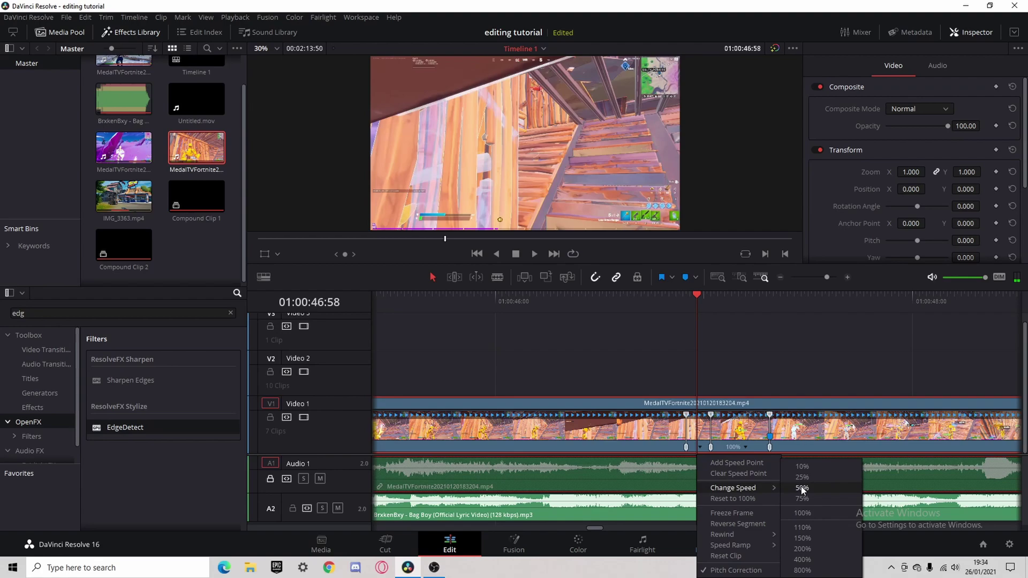
{"action": "left_click", "coordinate": [802, 488]}
Speed up the segment between the clip's last two speed points to several times normal speed
{"action": "left_click", "coordinate": [770, 447]}
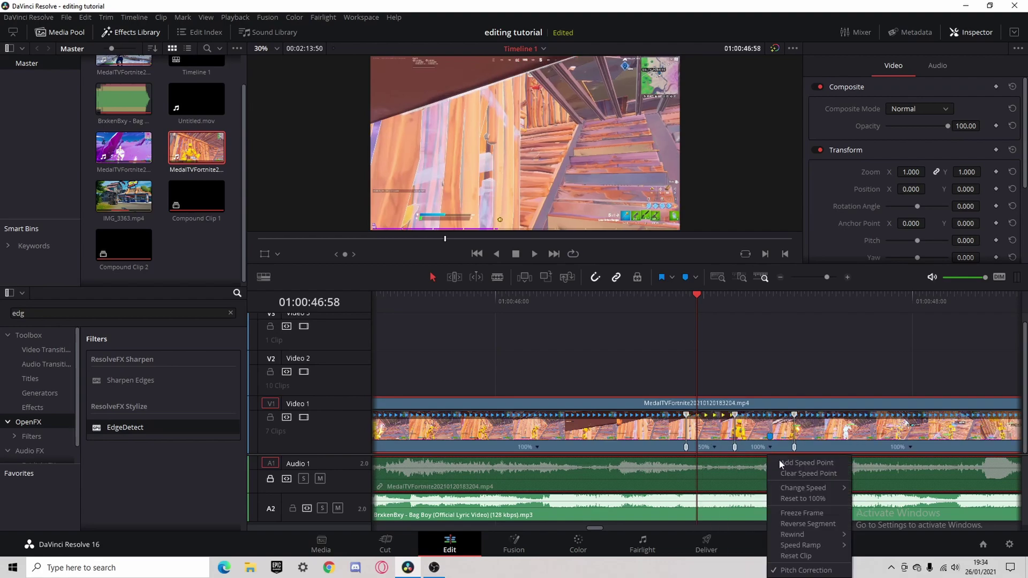
{"action": "mouse_move", "coordinate": [803, 488]}
{"action": "left_click", "coordinate": [876, 528]}
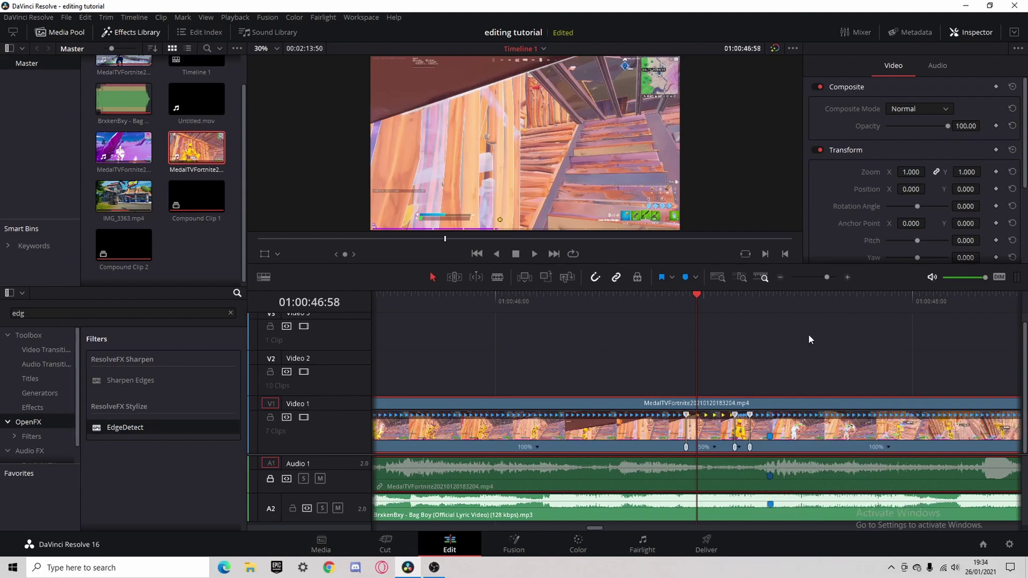
Set the segment after the clip's last speed point to 50% speed and trim the video to its audio length
{"action": "left_click", "coordinate": [779, 277]}
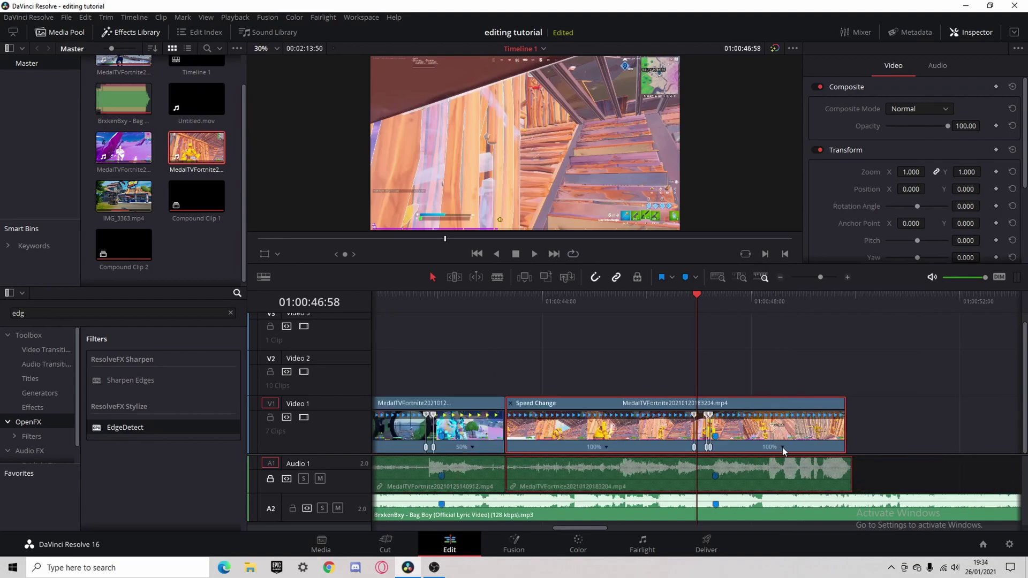
{"action": "left_click", "coordinate": [782, 447]}
{"action": "mouse_move", "coordinate": [827, 488]}
{"action": "left_click", "coordinate": [889, 488]}
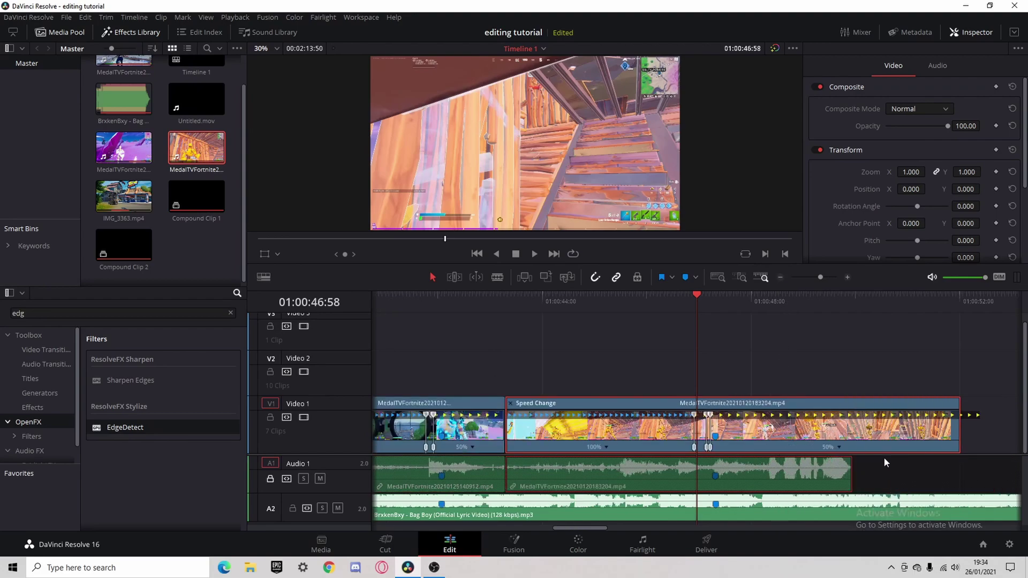
{"action": "left_click_drag", "start_coordinate": [981, 423], "coordinate": [851, 432]}
Play the retimed clip through the kill and return to its marker at 01:00:47:19
{"action": "left_click", "coordinate": [639, 294]}
{"action": "key", "text": "space"}
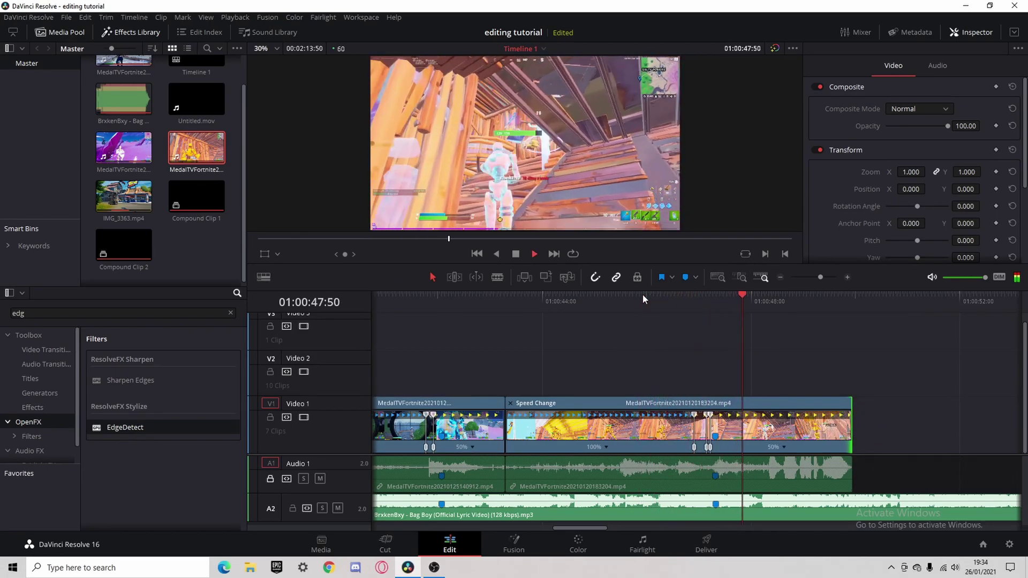
{"action": "key", "text": "space"}
{"action": "key", "text": "shift+Up"}
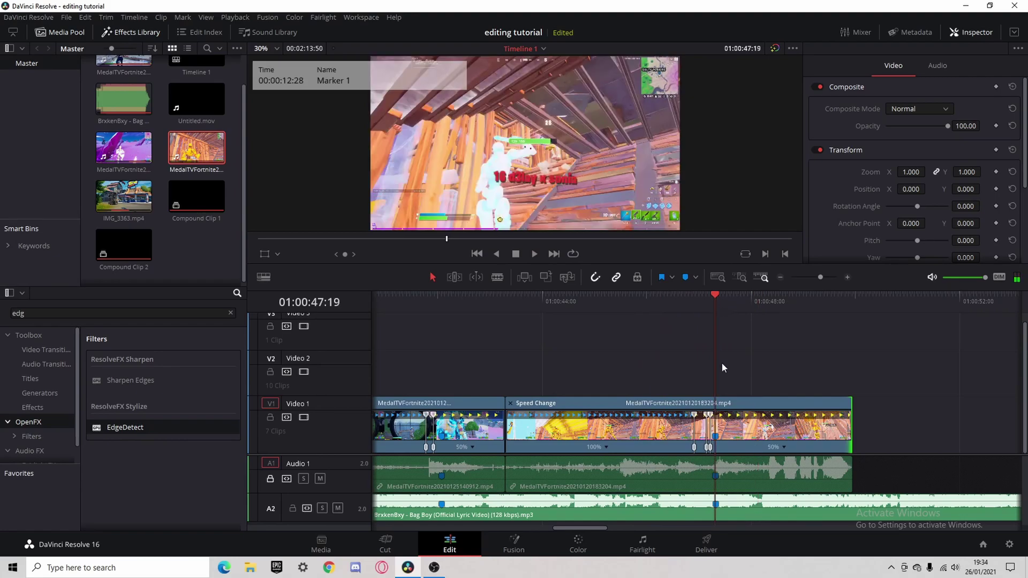
Split the last gameplay clip's video and audio at the 01:00:47:19 marker and select the video part after the cut
{"action": "left_click", "coordinate": [760, 398]}
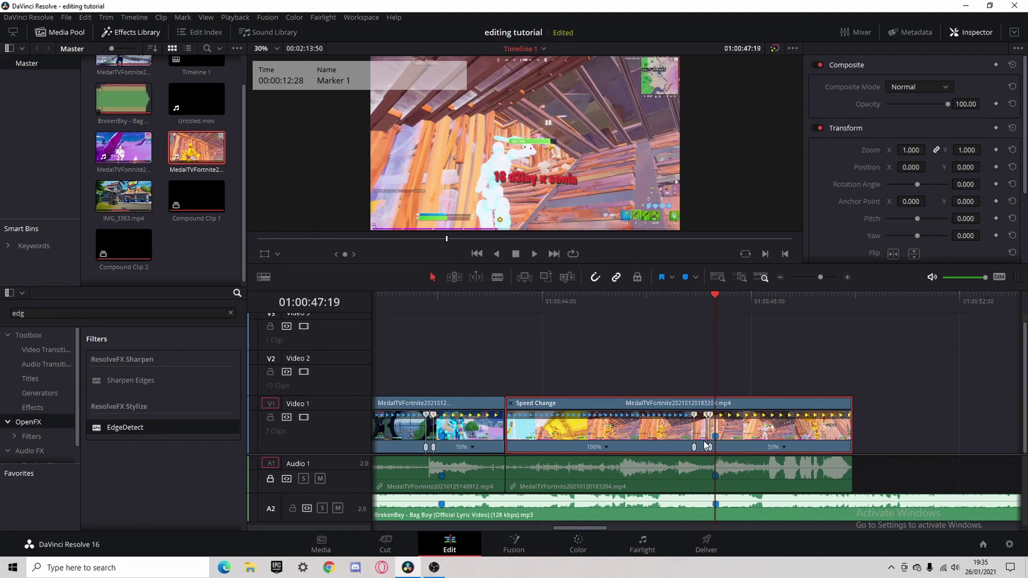
{"action": "key", "text": "ctrl+b"}
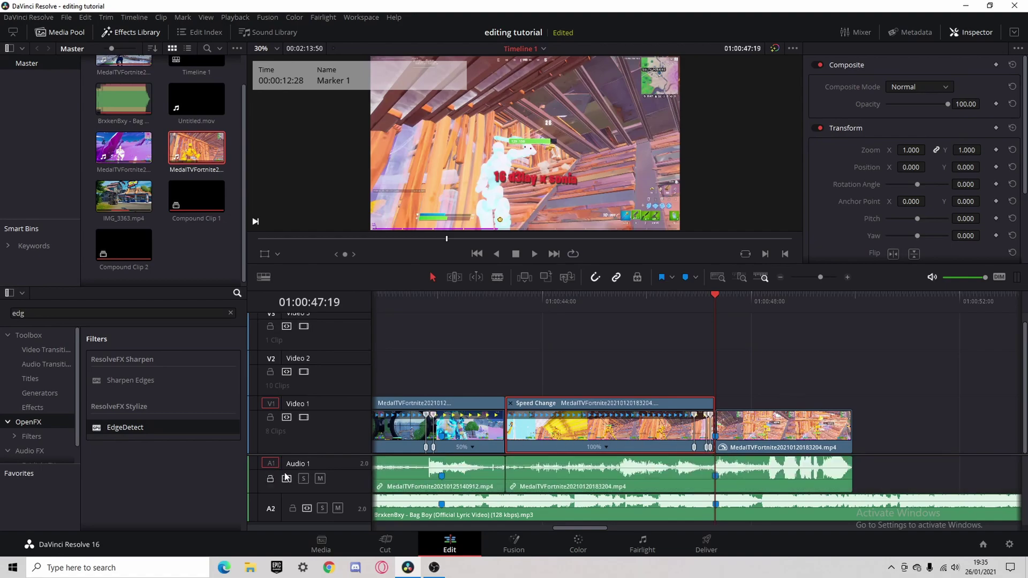
{"action": "left_click", "coordinate": [733, 465]}
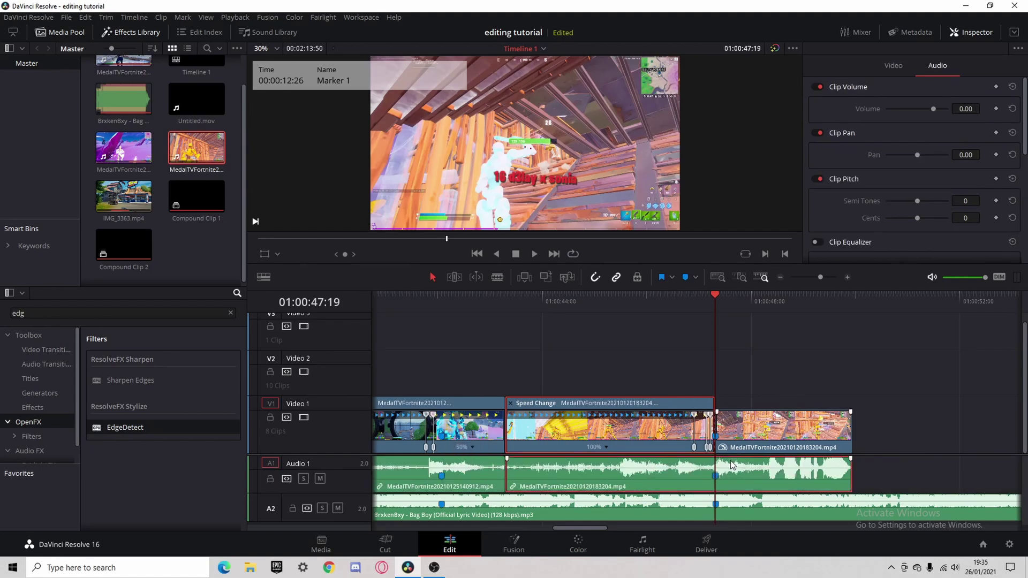
{"action": "left_click", "coordinate": [775, 439]}
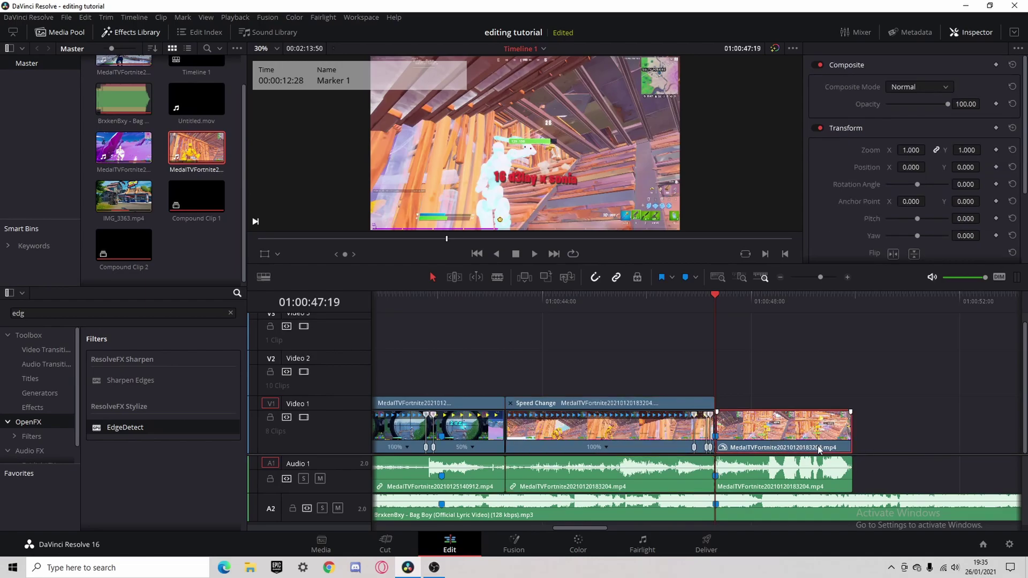
{"action": "left_click", "coordinate": [803, 462]}
{"action": "left_click", "coordinate": [801, 455]}
{"action": "left_click", "coordinate": [801, 459]}
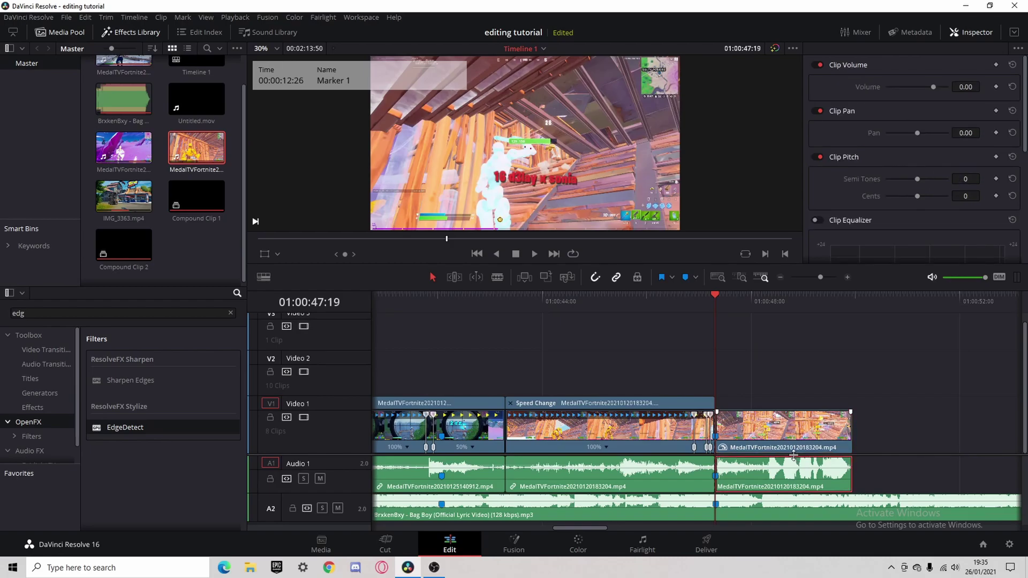
{"action": "left_click", "coordinate": [849, 448]}
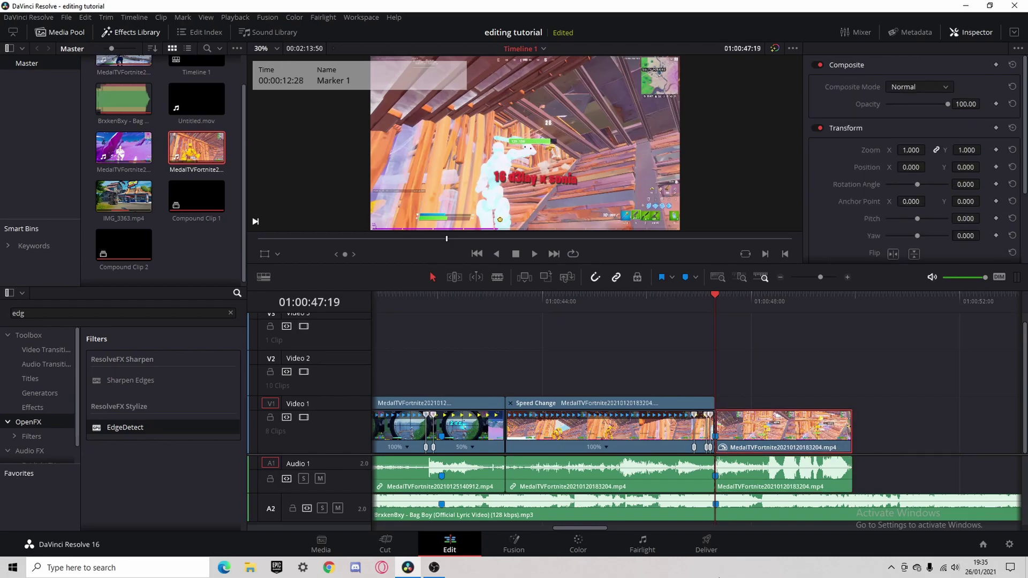
On the Color page, add a layer node to the selected clip and make node 01 monochrome in the RGB Mixer
{"action": "left_click", "coordinate": [578, 544]}
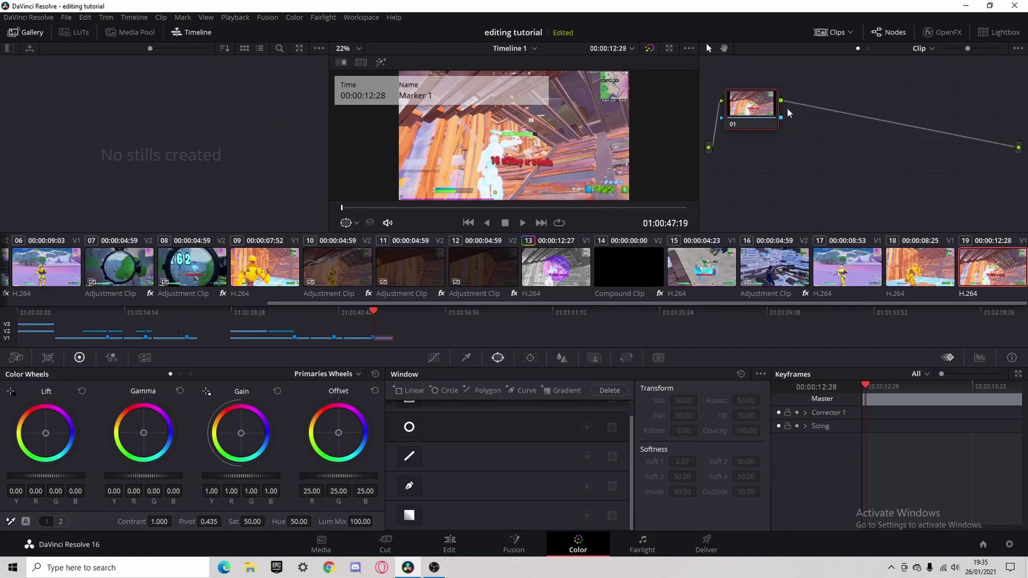
{"action": "key", "text": "alt+l"}
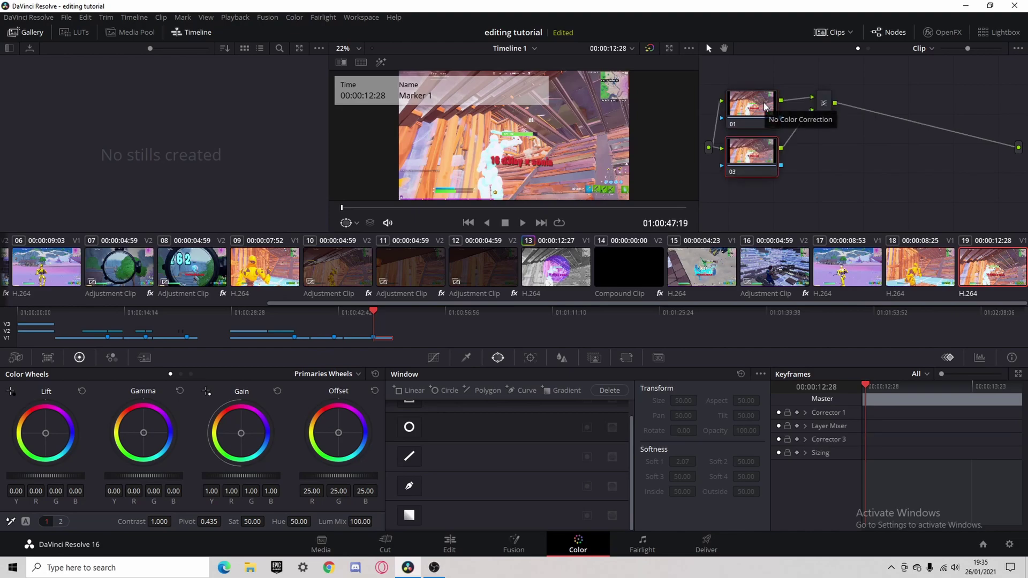
{"action": "left_click", "coordinate": [769, 111]}
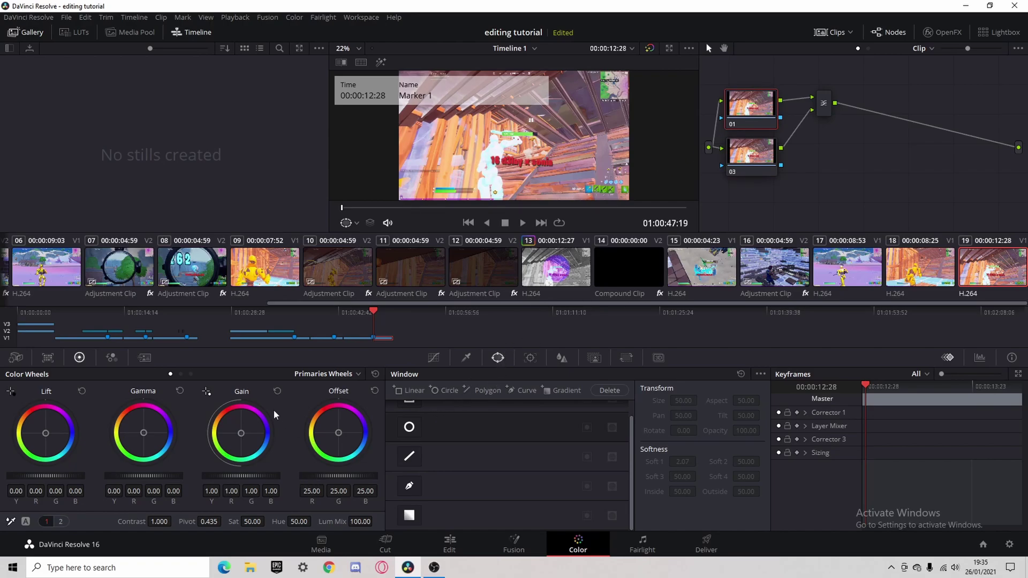
{"action": "left_click", "coordinate": [112, 357]}
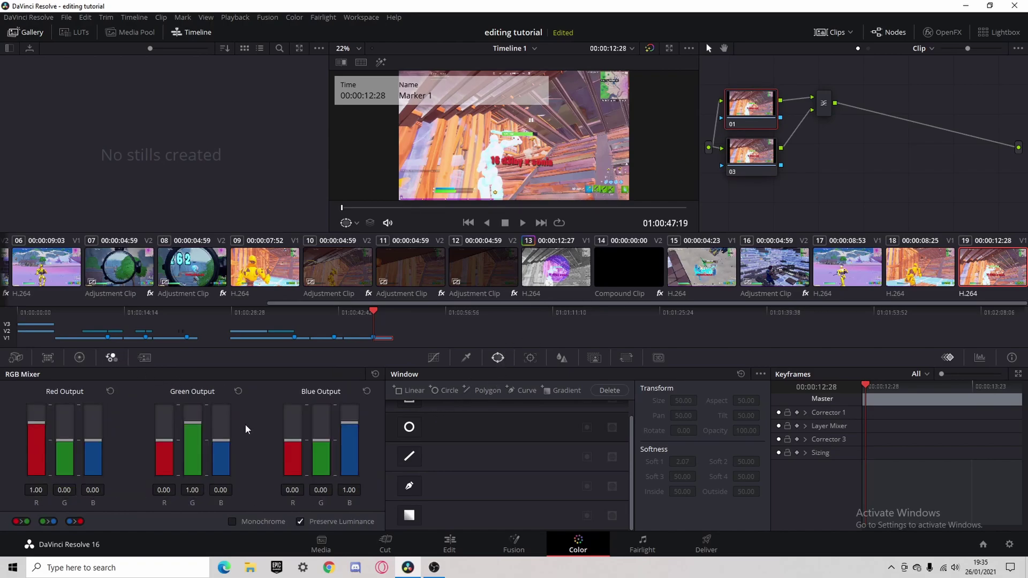
{"action": "left_click", "coordinate": [232, 522]}
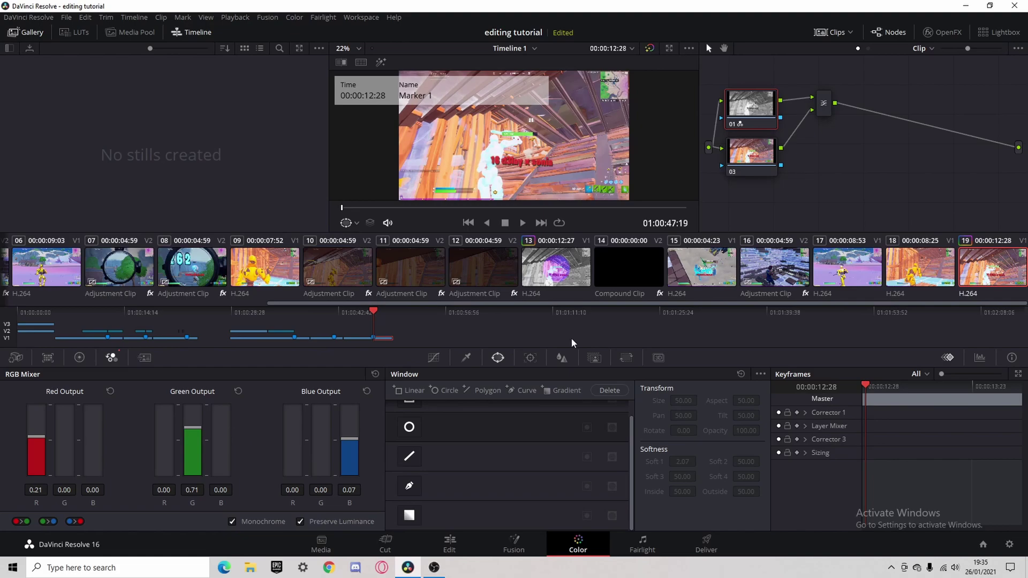
Add a circular window to node 03 over the middle of the picture with its tilt at 49.67
{"action": "left_click", "coordinate": [750, 157]}
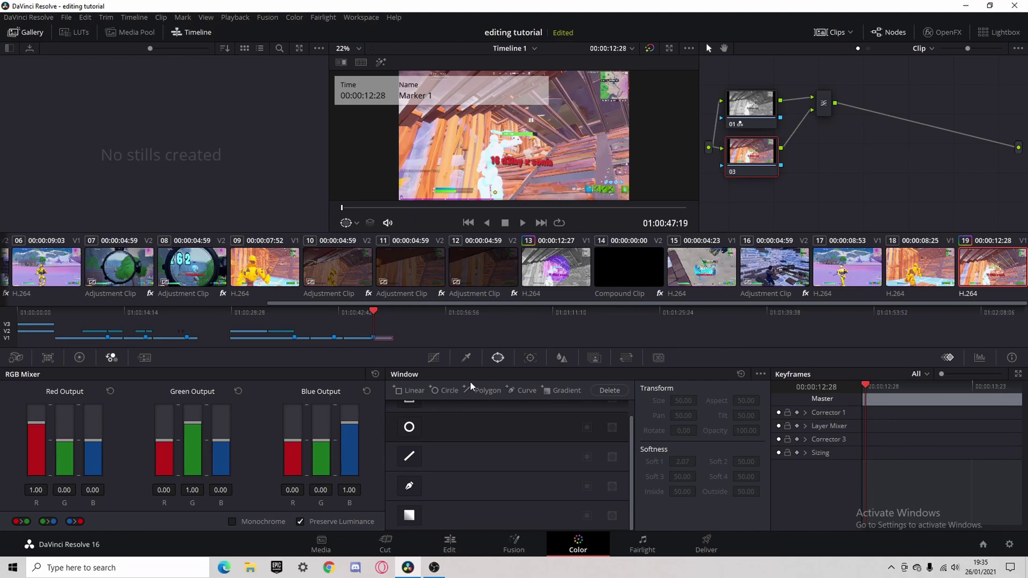
{"action": "left_click", "coordinate": [410, 428]}
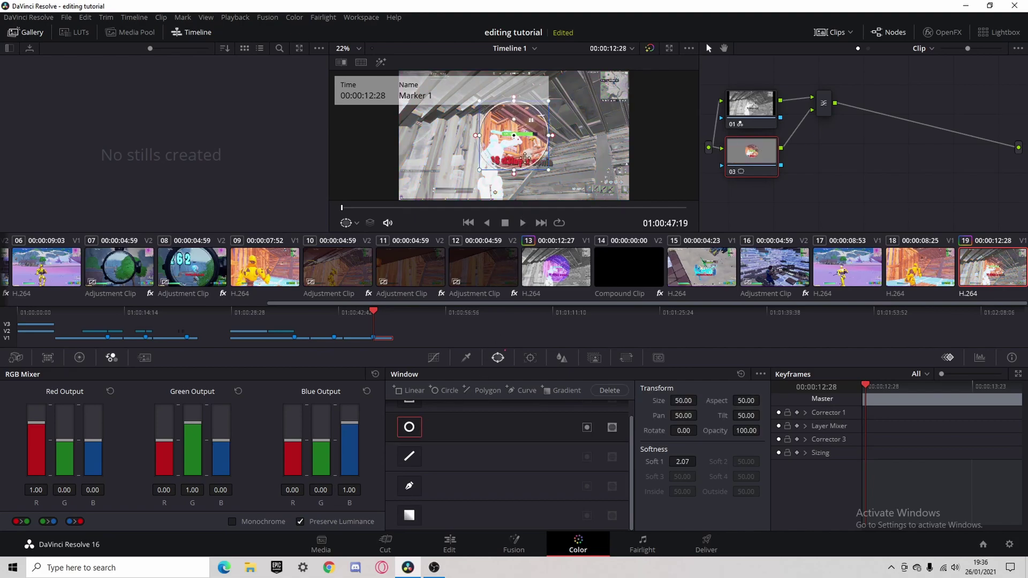
{"action": "left_click_drag", "start_coordinate": [514, 138], "coordinate": [515, 139]}
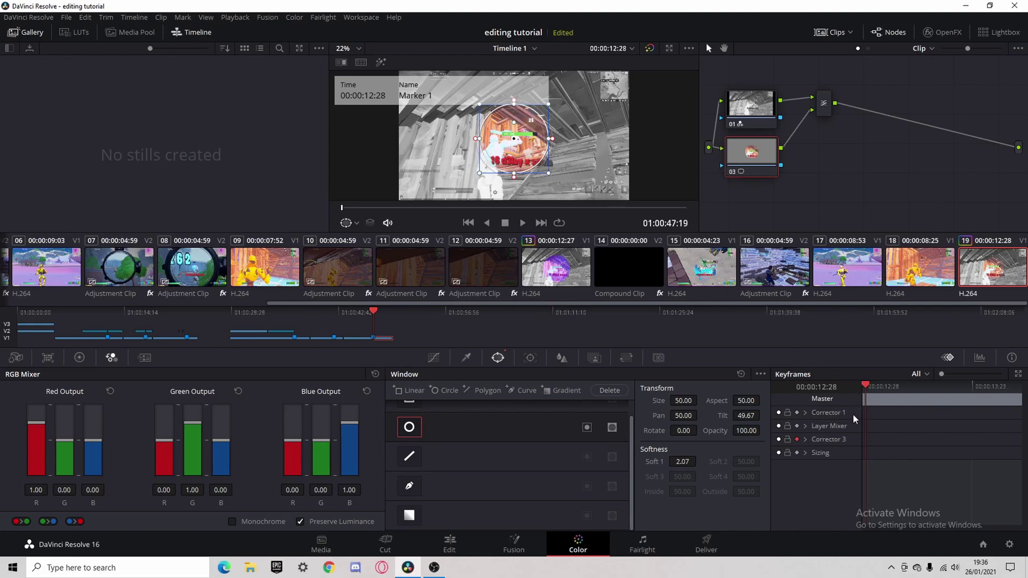
Keyframe node 03's circular window to grow frame by frame until it surrounds the whole picture at 00:00:12:41
{"action": "key", "text": "Right"}
{"action": "left_click_drag", "start_coordinate": [550, 179], "coordinate": [579, 201]}
{"action": "key", "text": "Right"}
{"action": "key", "text": "Right"}
{"action": "key", "text": "Right"}
{"action": "key", "text": "Right"}
{"action": "key", "text": "Right"}
{"action": "scroll", "coordinate": [580, 202], "scroll_direction": "down", "scroll_amount": 2}
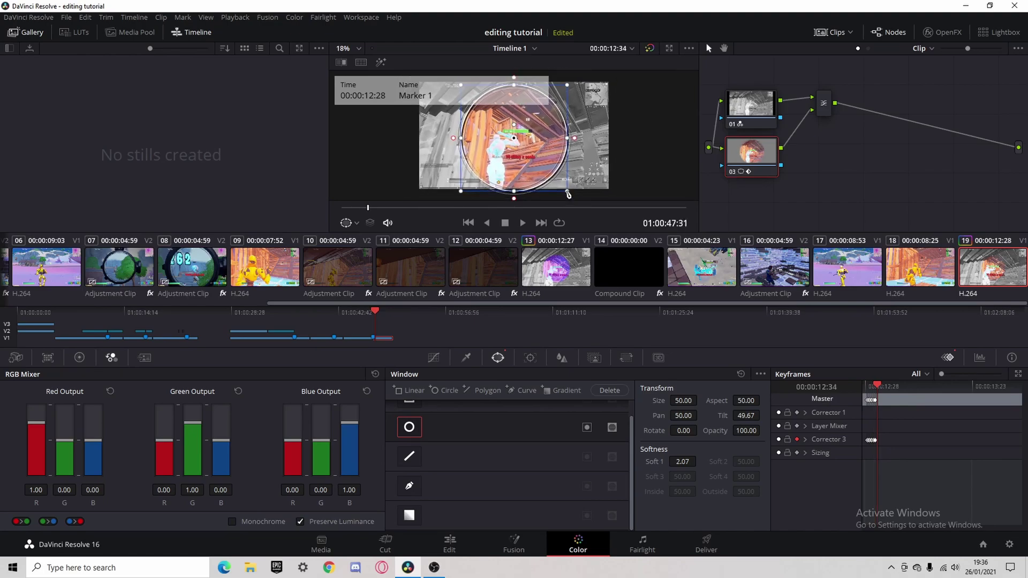
{"action": "key", "text": "Right"}
{"action": "scroll", "coordinate": [574, 200], "scroll_direction": "down", "scroll_amount": 1}
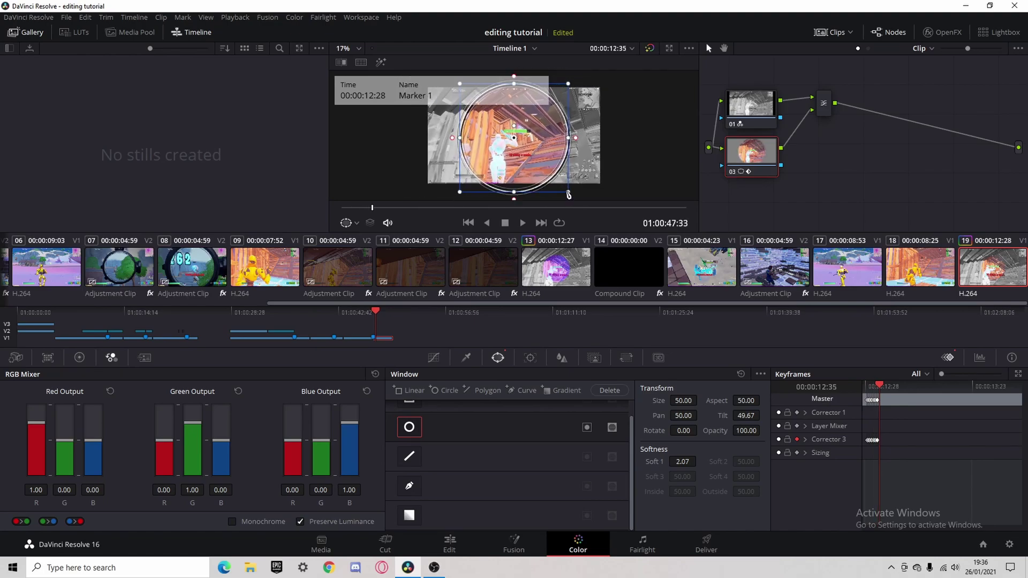
{"action": "key", "text": "Right"}
{"action": "scroll", "coordinate": [574, 200], "scroll_direction": "down", "scroll_amount": 2}
{"action": "key", "text": "Right"}
{"action": "scroll", "coordinate": [569, 189], "scroll_direction": "down", "scroll_amount": 1}
{"action": "key", "text": "Right"}
{"action": "scroll", "coordinate": [575, 200], "scroll_direction": "down", "scroll_amount": 1}
{"action": "key", "text": "Right"}
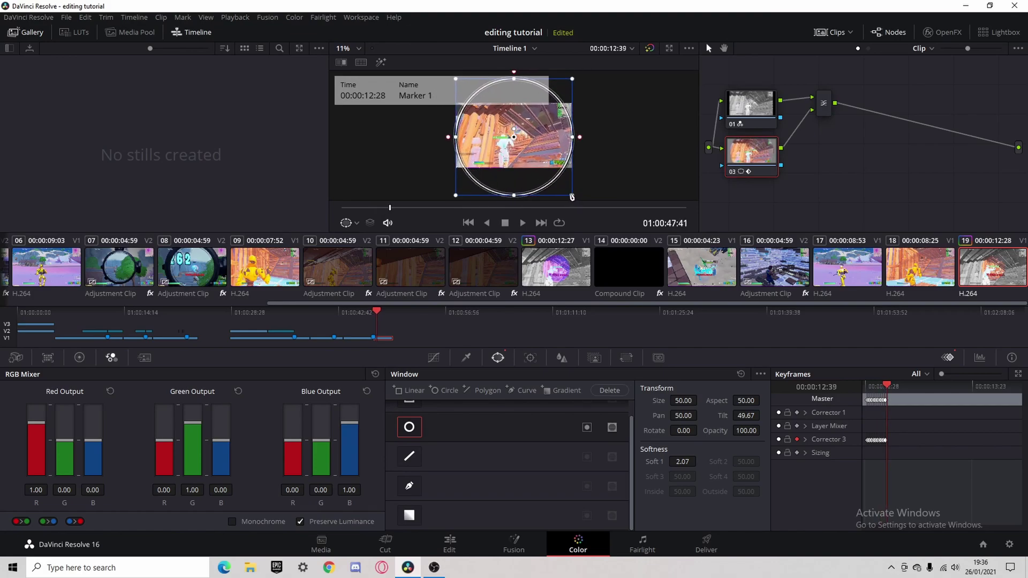
{"action": "scroll", "coordinate": [572, 196], "scroll_direction": "down", "scroll_amount": 1}
{"action": "key", "text": "Right"}
{"action": "scroll", "coordinate": [569, 194], "scroll_direction": "down", "scroll_amount": 1}
{"action": "key", "text": "Right"}
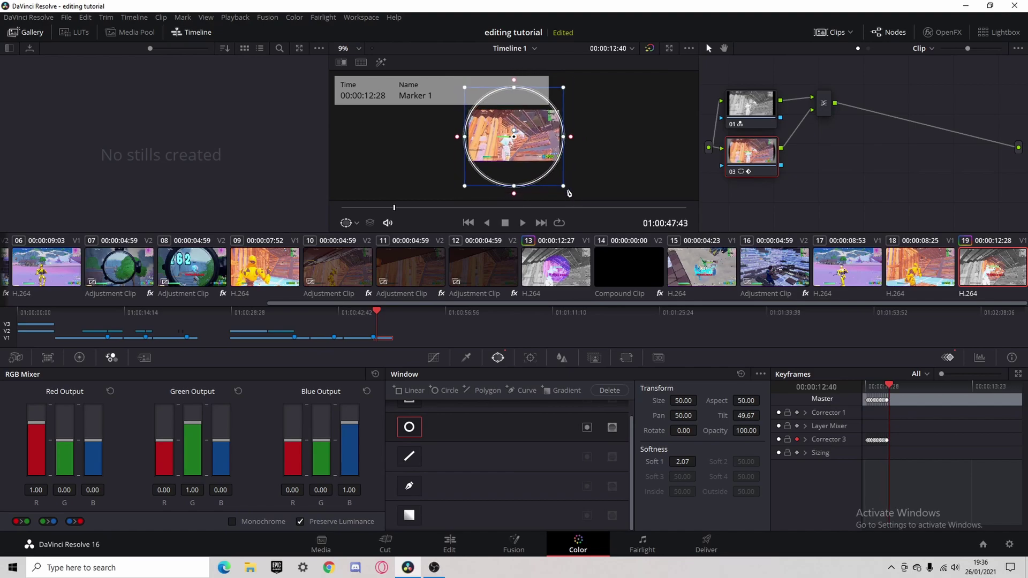
{"action": "left_click_drag", "start_coordinate": [567, 190], "coordinate": [576, 198]}
{"action": "key", "text": "Right"}
{"action": "scroll", "coordinate": [549, 159], "scroll_direction": "down", "scroll_amount": 2}
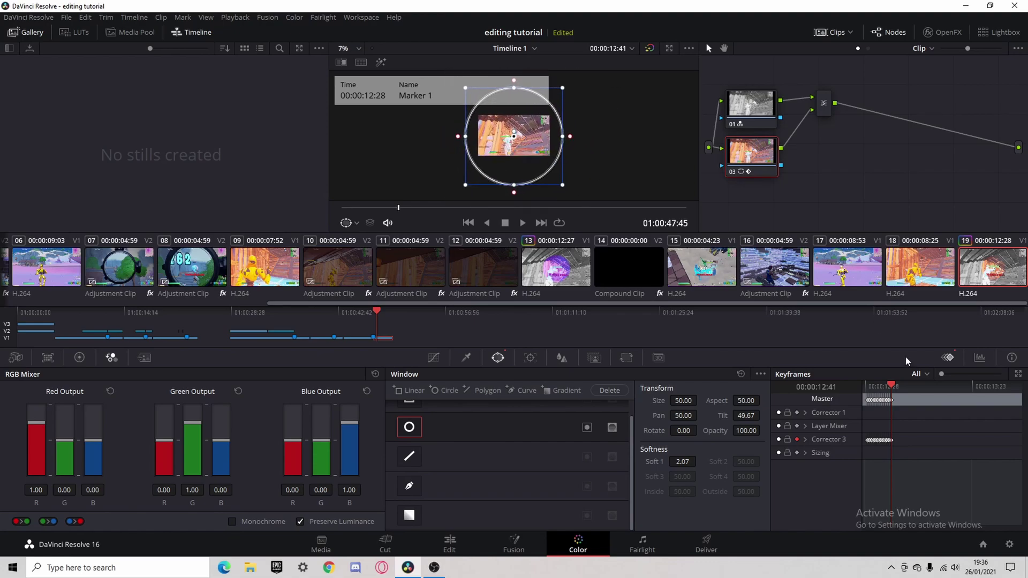
Keyframe node 03's Offset colour from purple (25.77, 18.26, 85.38) at 00:00:12:29 to near neutral (24.06, 24.54, 24.58) at 00:00:12:41
{"action": "left_click", "coordinate": [868, 387]}
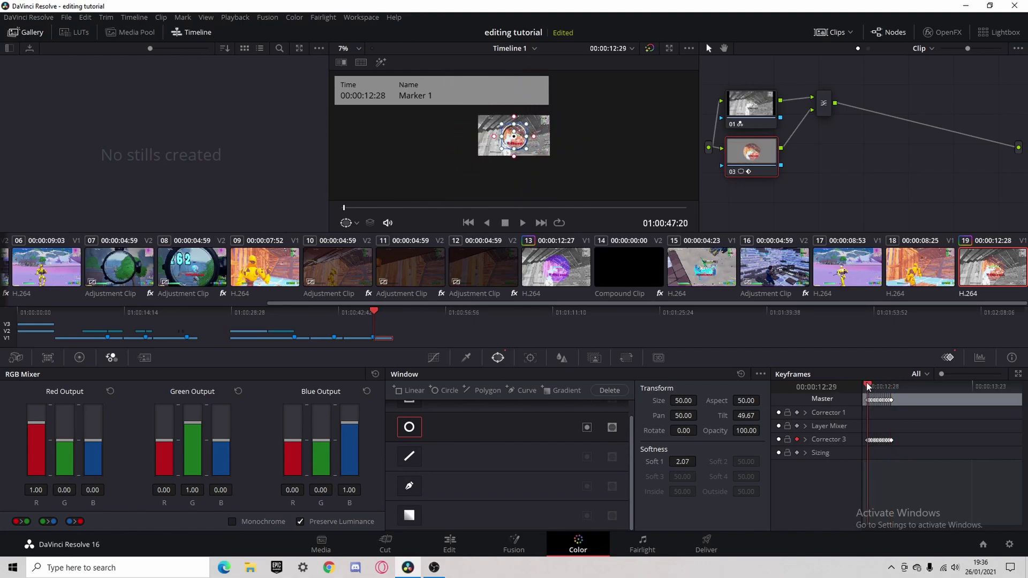
{"action": "scroll", "coordinate": [540, 170], "scroll_direction": "up", "scroll_amount": 1}
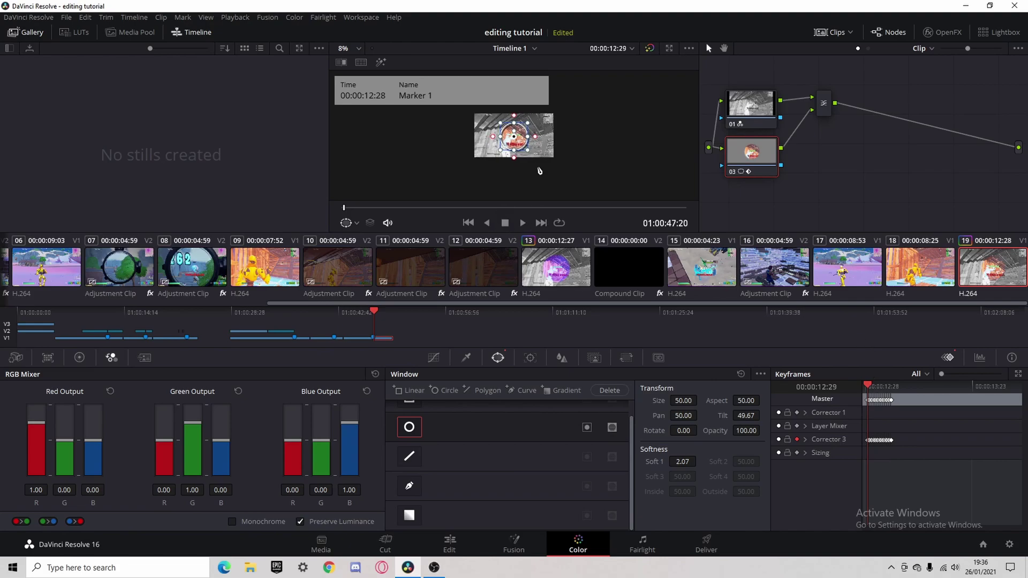
{"action": "scroll", "coordinate": [539, 170], "scroll_direction": "up", "scroll_amount": 10}
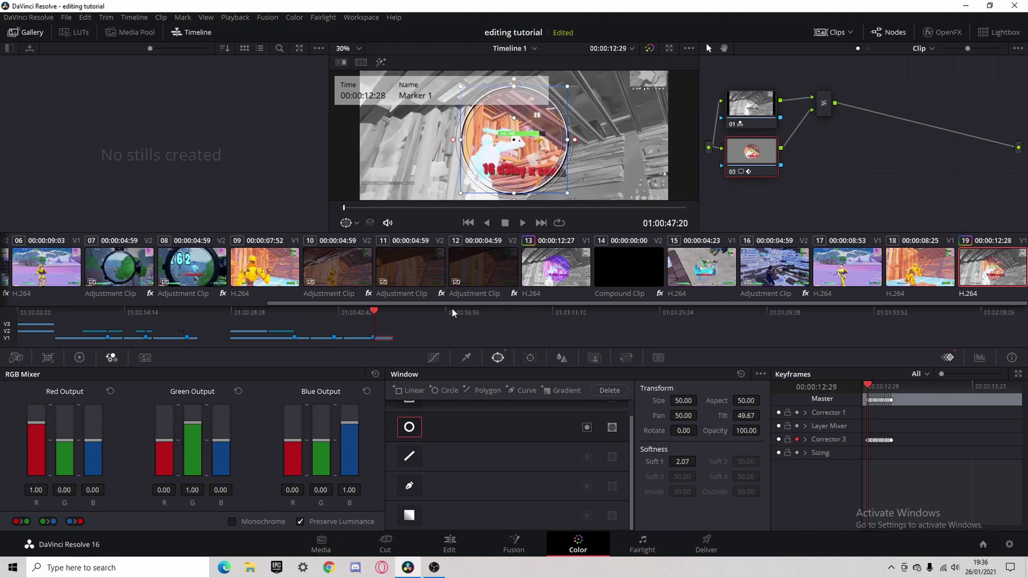
{"action": "left_click", "coordinate": [80, 358]}
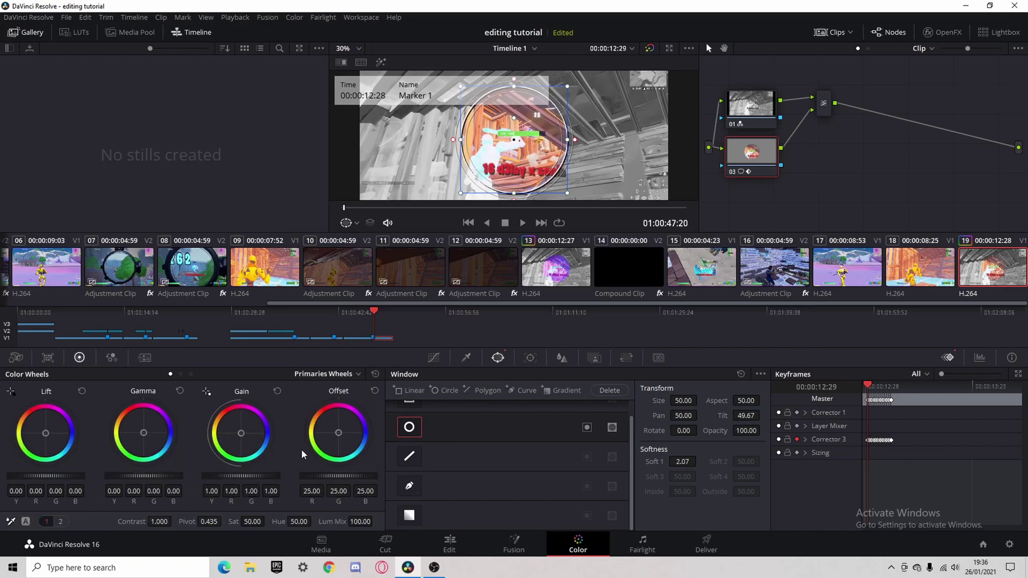
{"action": "left_click_drag", "start_coordinate": [335, 435], "coordinate": [367, 432]}
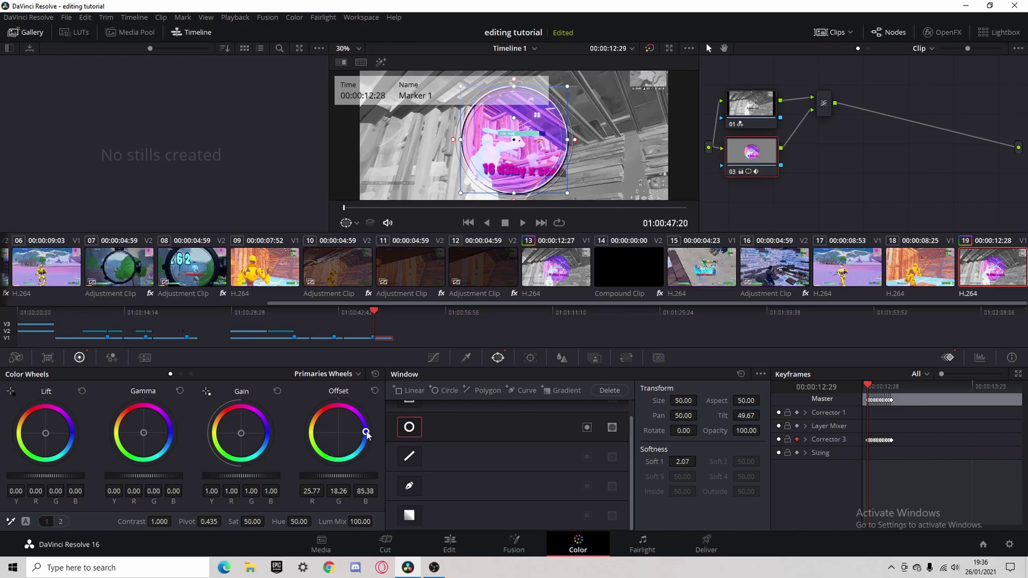
{"action": "left_click", "coordinate": [892, 393]}
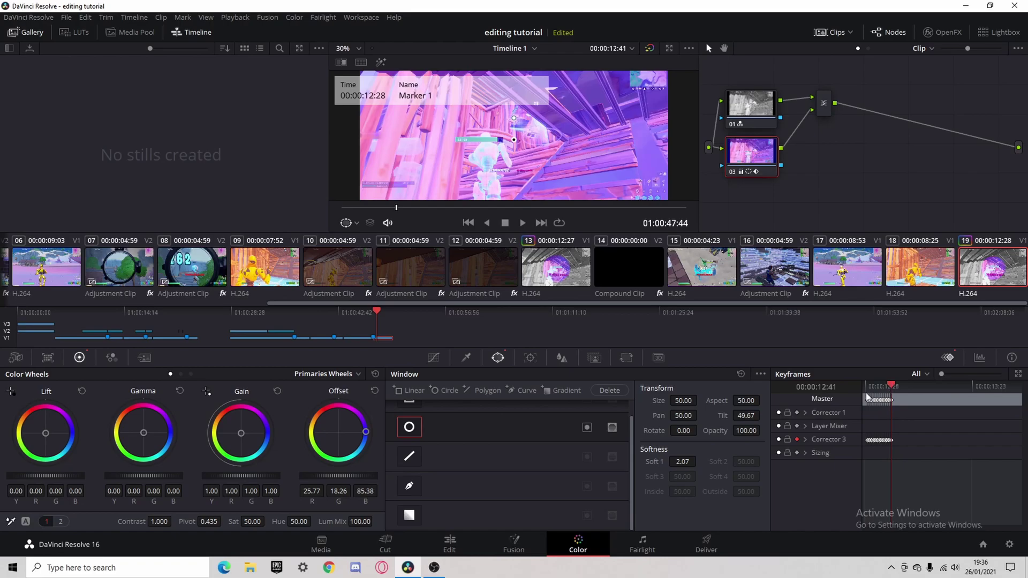
{"action": "left_click_drag", "start_coordinate": [366, 432], "coordinate": [338, 432]}
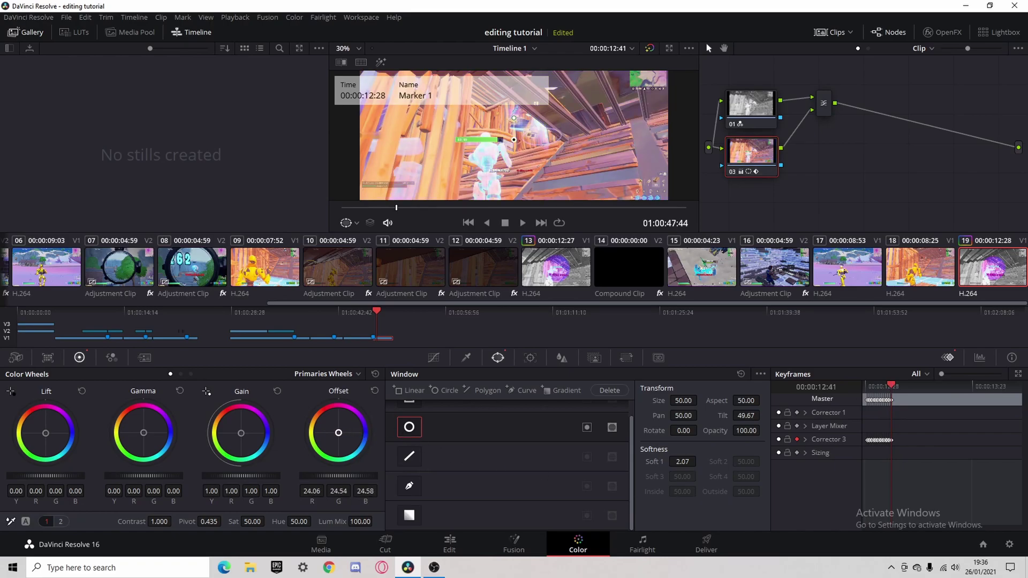
Back on the Edit page, play the last gameplay clip to check the expanding circle colour transition at the kill
{"action": "left_click", "coordinate": [451, 543]}
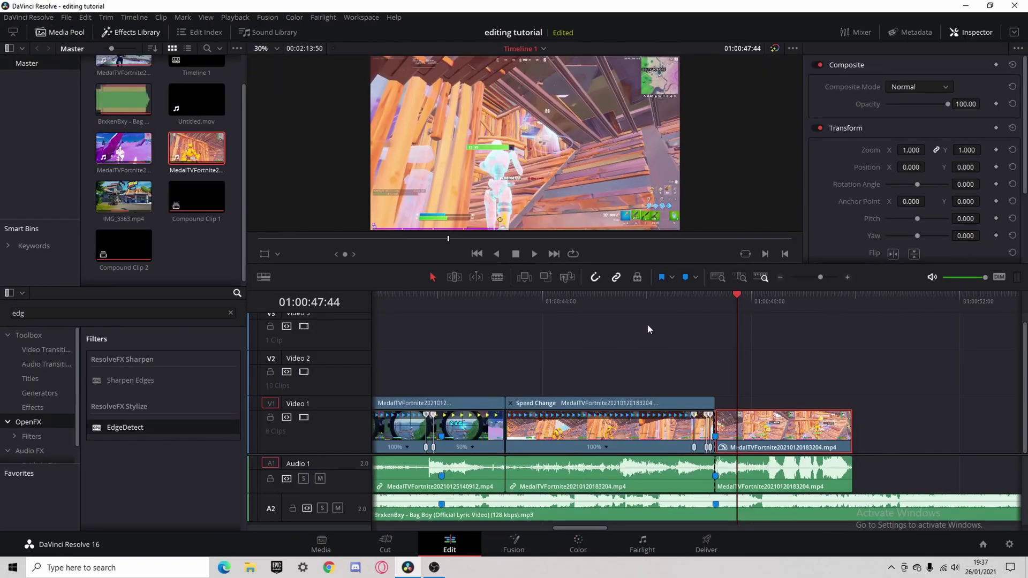
{"action": "left_click", "coordinate": [701, 307]}
{"action": "key", "text": "space"}
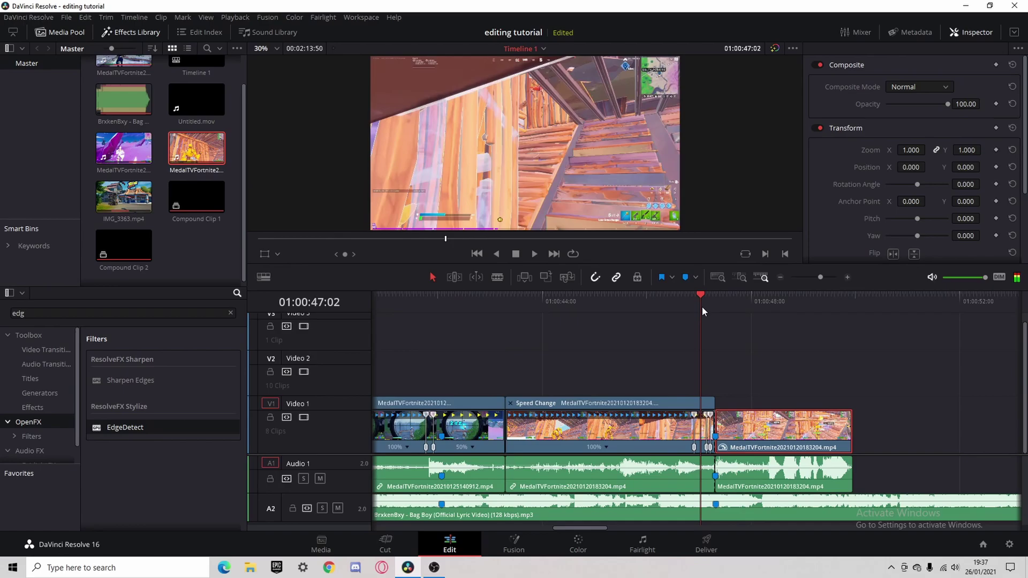
{"action": "key", "text": "j"}
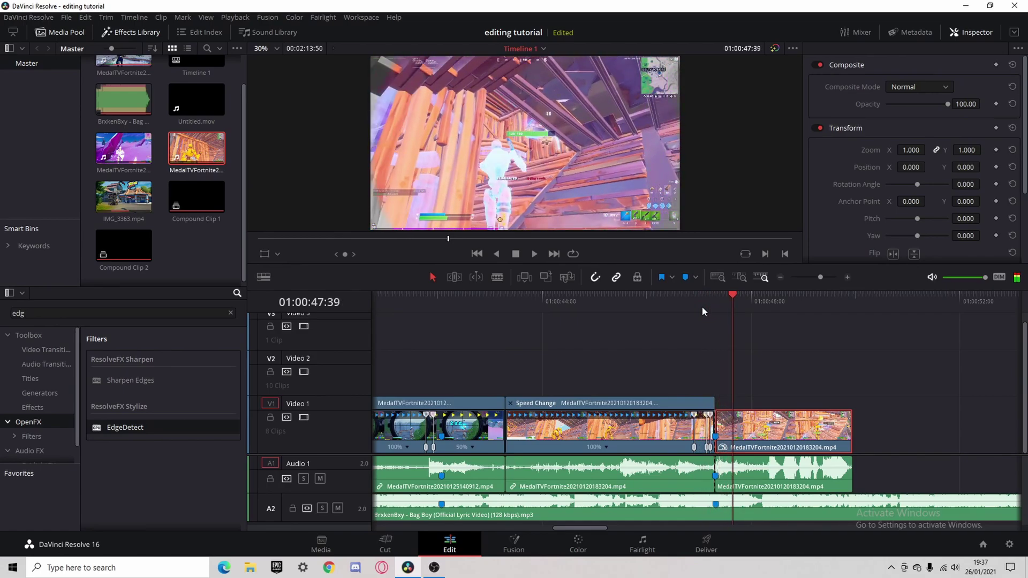
{"action": "key", "text": "l"}
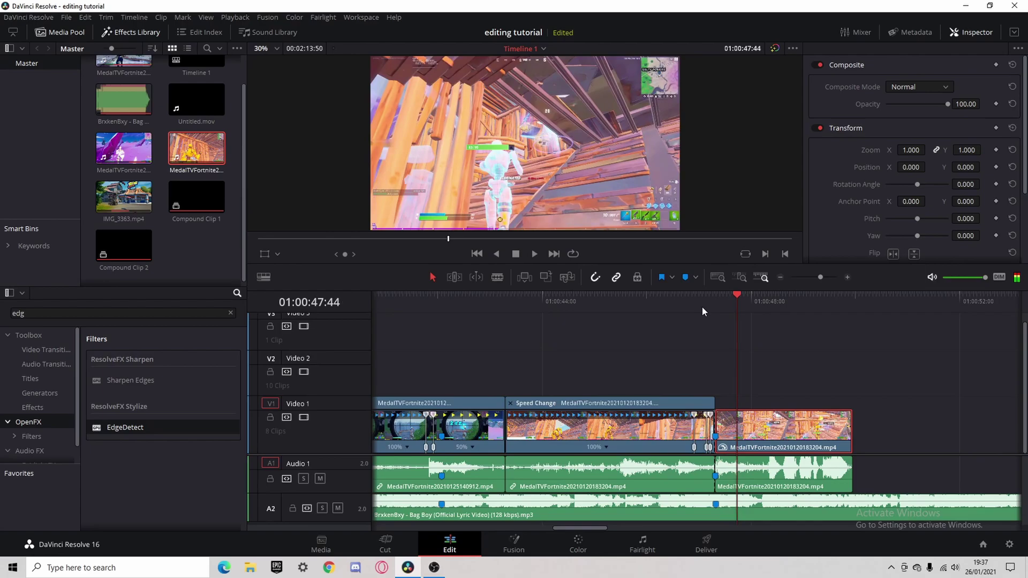
{"action": "left_click", "coordinate": [493, 298]}
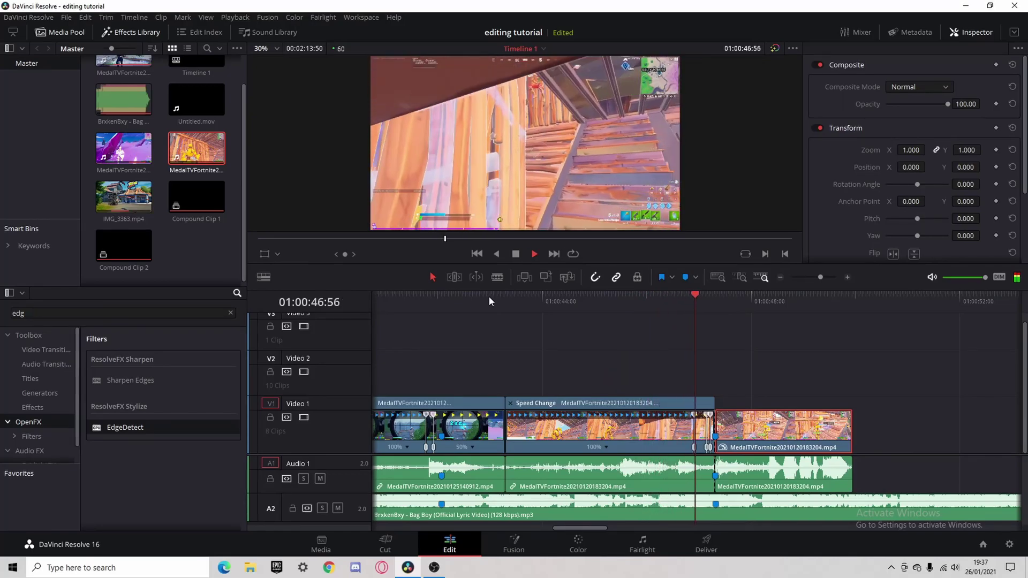
{"action": "key", "text": "space"}
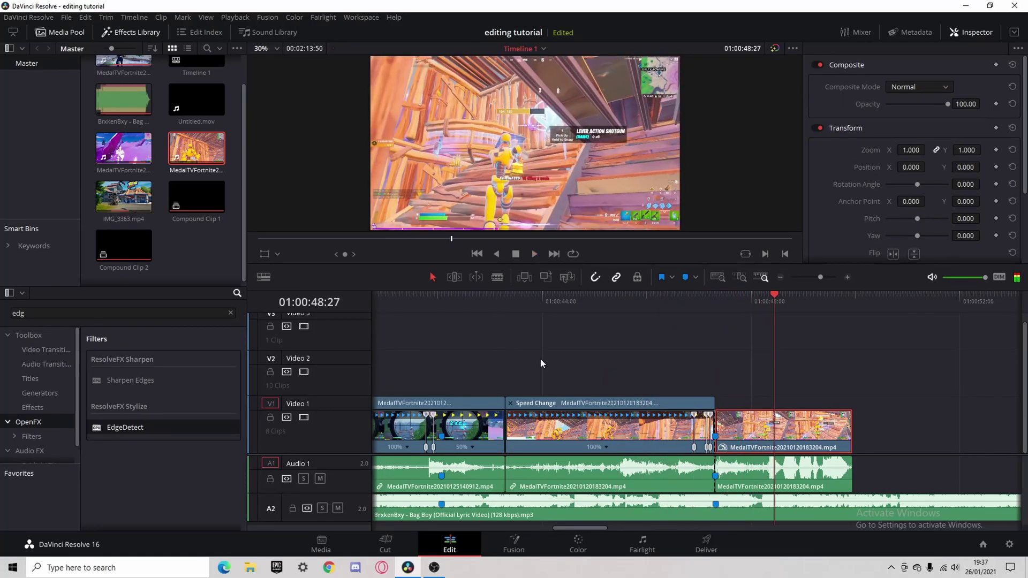
{"action": "key", "text": "space"}
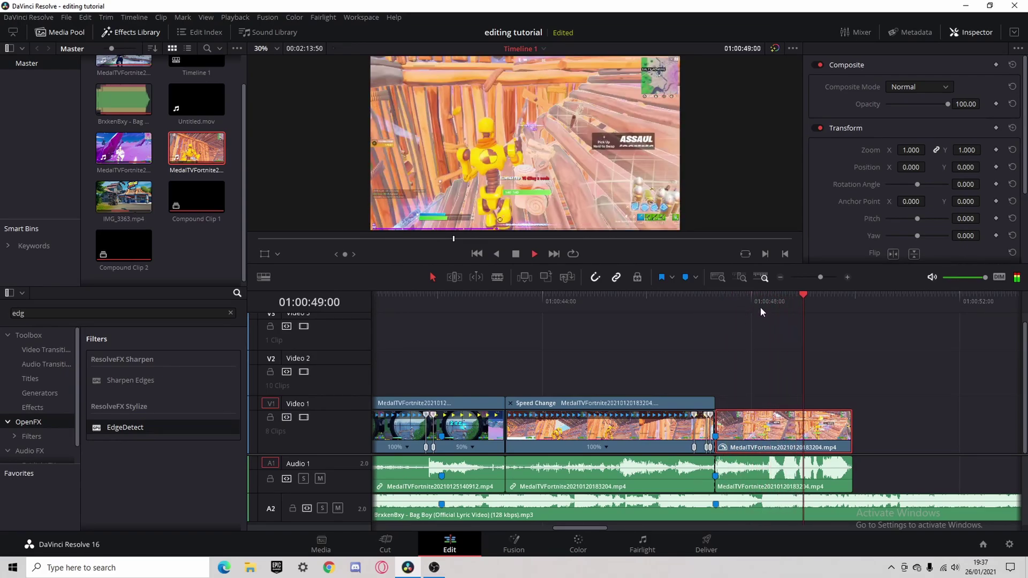
{"action": "key", "text": "space"}
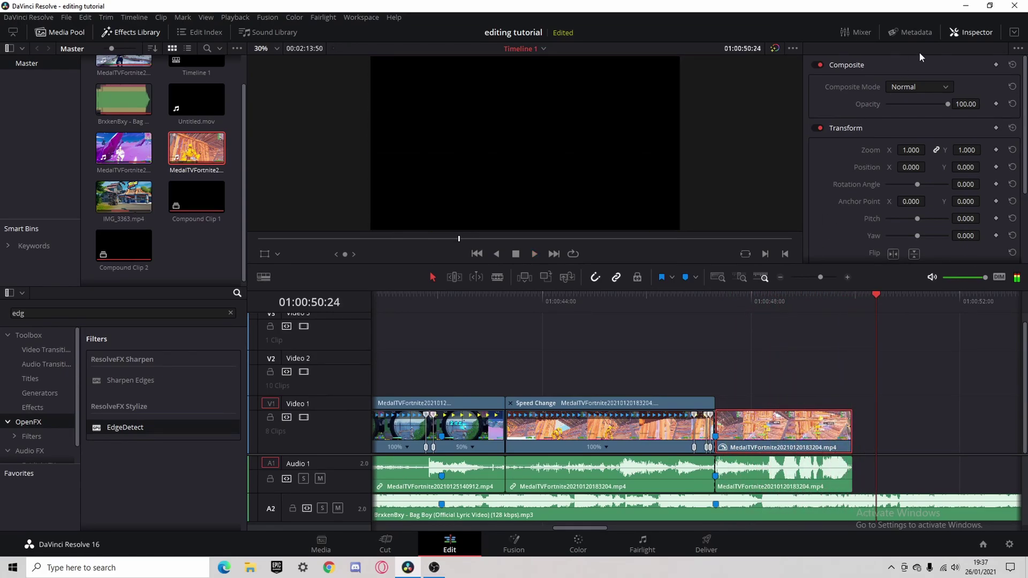
Move back to an early part of the timeline and play the montage to review it
{"action": "left_click_drag", "start_coordinate": [578, 528], "coordinate": [389, 519]}
{"action": "left_click", "coordinate": [380, 298]}
{"action": "key", "text": "space"}
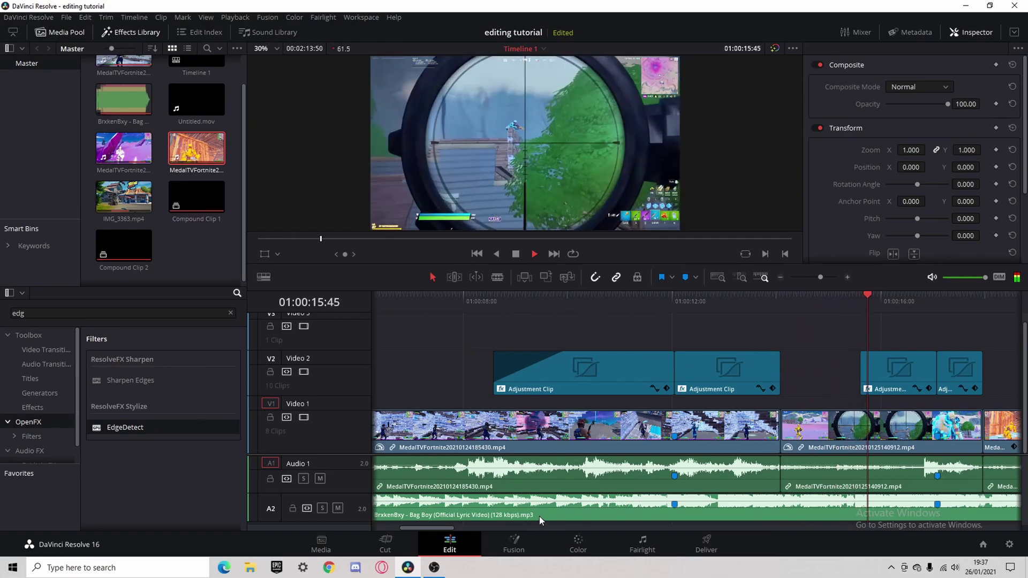
Place an adjustment clip on Video 2 above the recreated sniper clip, around the kill marker at 01:00:42:04
{"action": "key", "text": "space"}
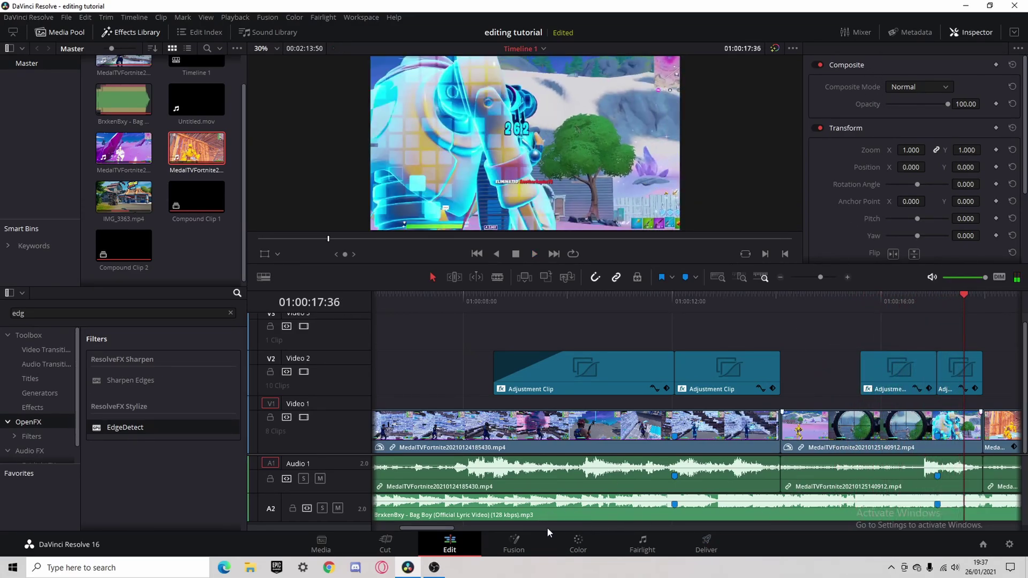
{"action": "left_click", "coordinate": [549, 527]}
{"action": "key", "text": "ctrl+r"}
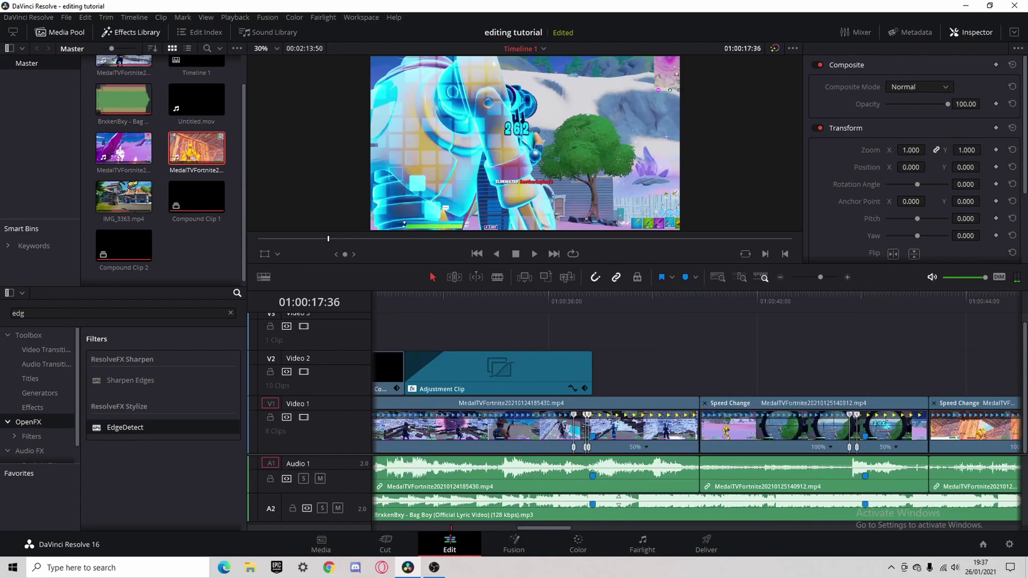
{"action": "left_click", "coordinate": [862, 307]}
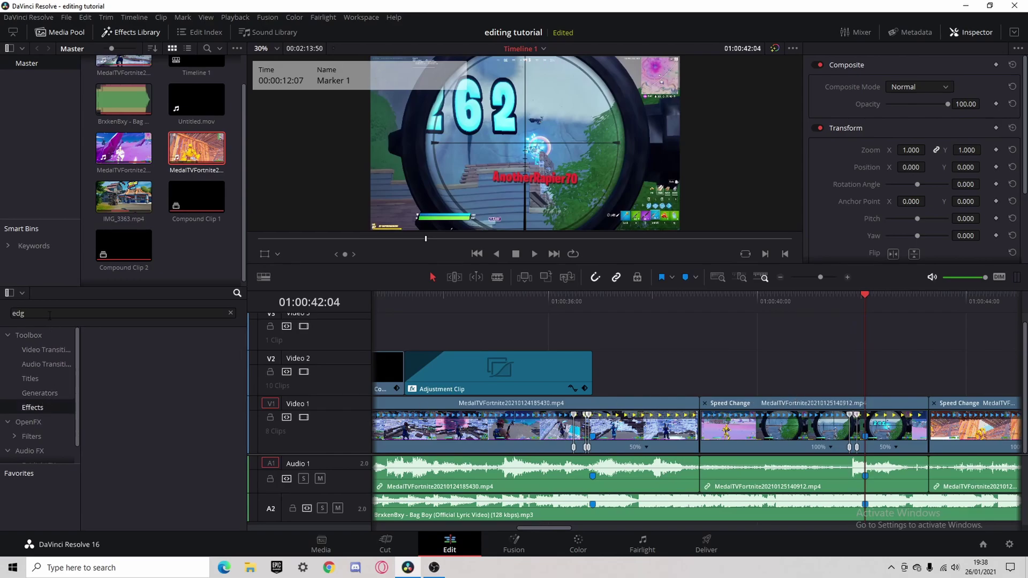
{"action": "key", "text": "BackSpace"}
{"action": "key", "text": "BackSpace"}
{"action": "key", "text": "BackSpace"}
{"action": "left_click", "coordinate": [121, 364]}
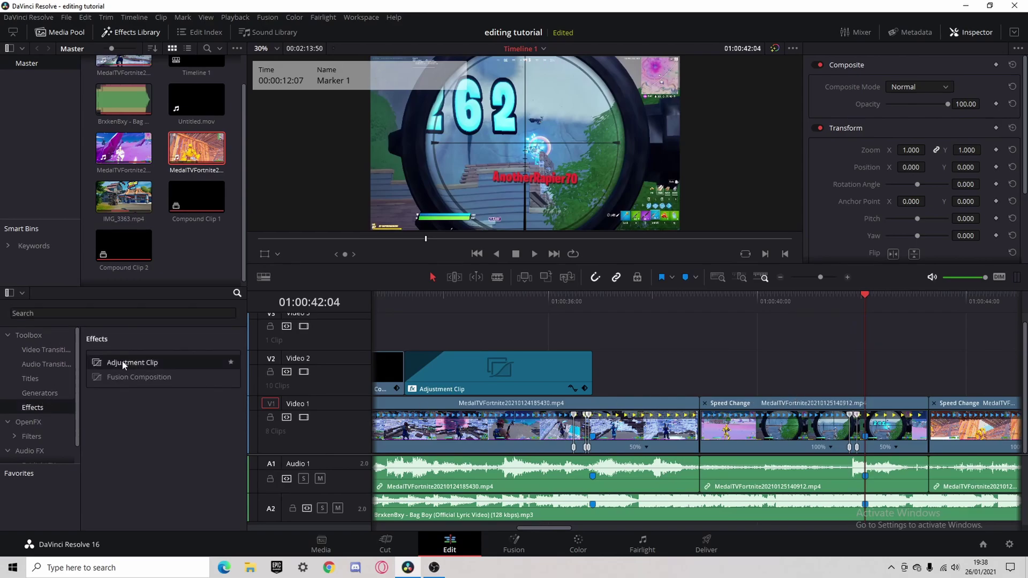
{"action": "left_click_drag", "start_coordinate": [620, 347], "coordinate": [726, 370]}
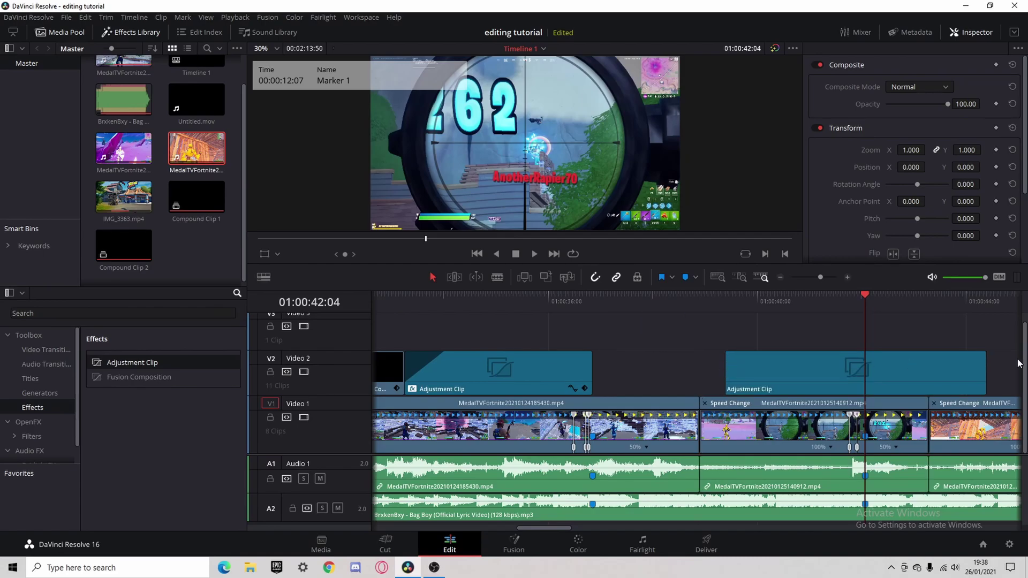
Trim the new adjustment clip so it covers only the scoped-in part and ends at the kill marker
{"action": "mouse_move", "coordinate": [987, 368]}
{"action": "left_mouse_down"}
{"action": "mouse_move", "coordinate": [862, 369]}
{"action": "mouse_move", "coordinate": [856, 383]}
{"action": "left_mouse_up"}
{"action": "left_click_drag", "start_coordinate": [728, 373], "coordinate": [791, 364]}
{"action": "left_click", "coordinate": [798, 367]}
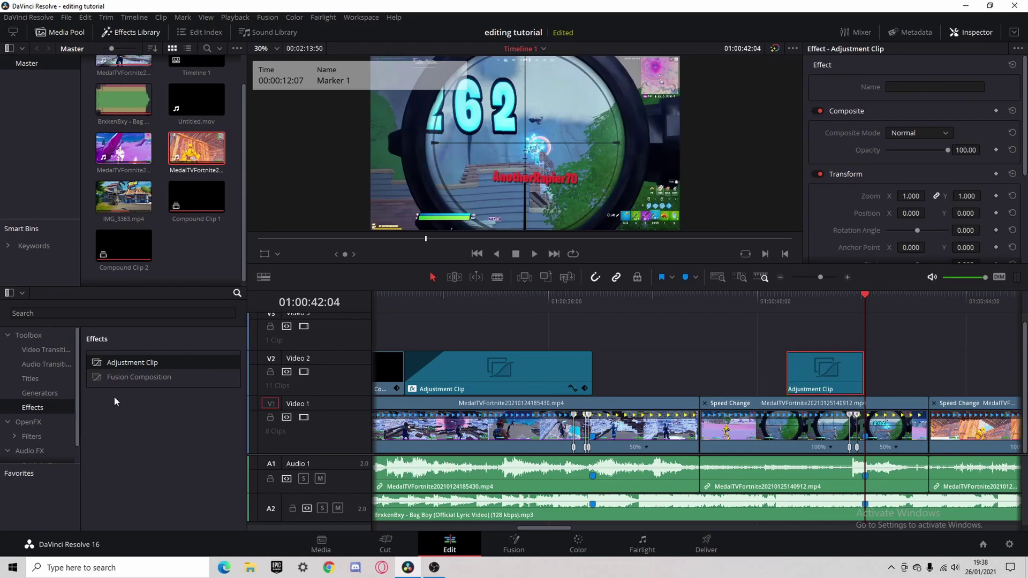
Find the OpenFX filter Flicker Addition, apply it to the sniper adjustment clip, and play the section through the following clips to preview it
{"action": "left_click", "coordinate": [37, 422]}
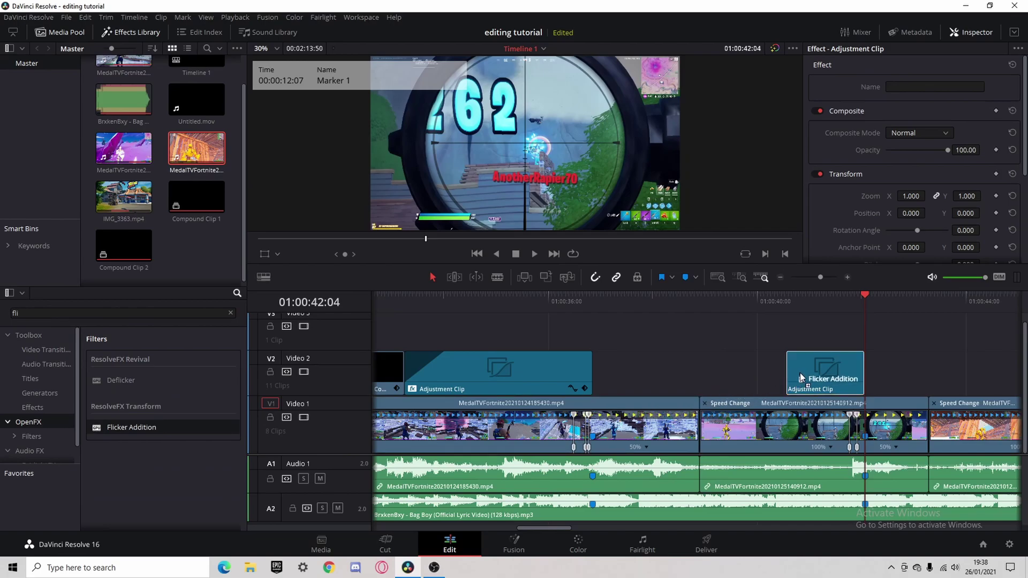
{"action": "left_click_drag", "start_coordinate": [801, 378], "coordinate": [805, 374]}
{"action": "left_click", "coordinate": [783, 310]}
{"action": "key", "text": "space"}
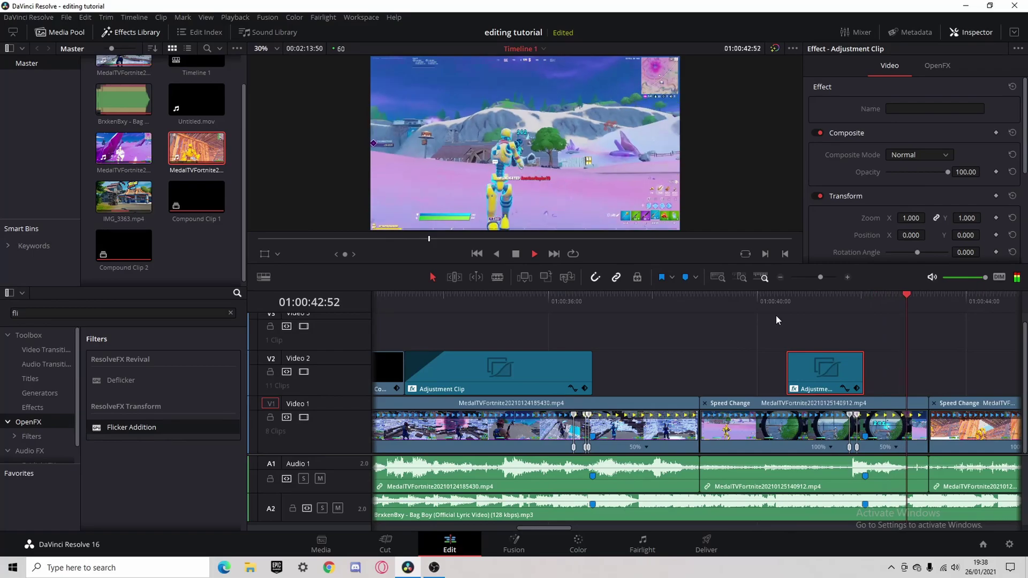
{"action": "left_click", "coordinate": [777, 315]}
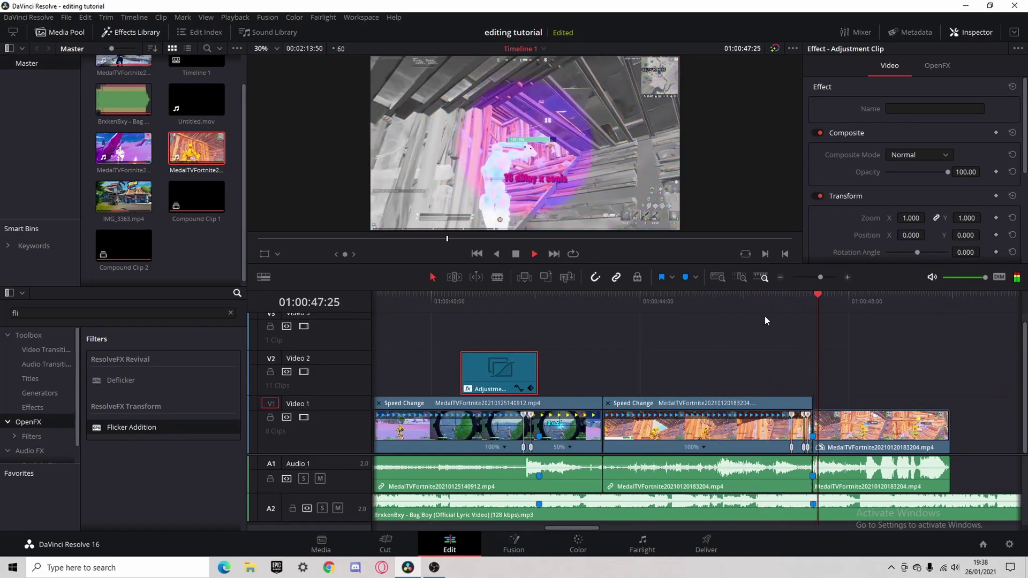
{"action": "key", "text": "space"}
{"action": "key", "text": "space"}
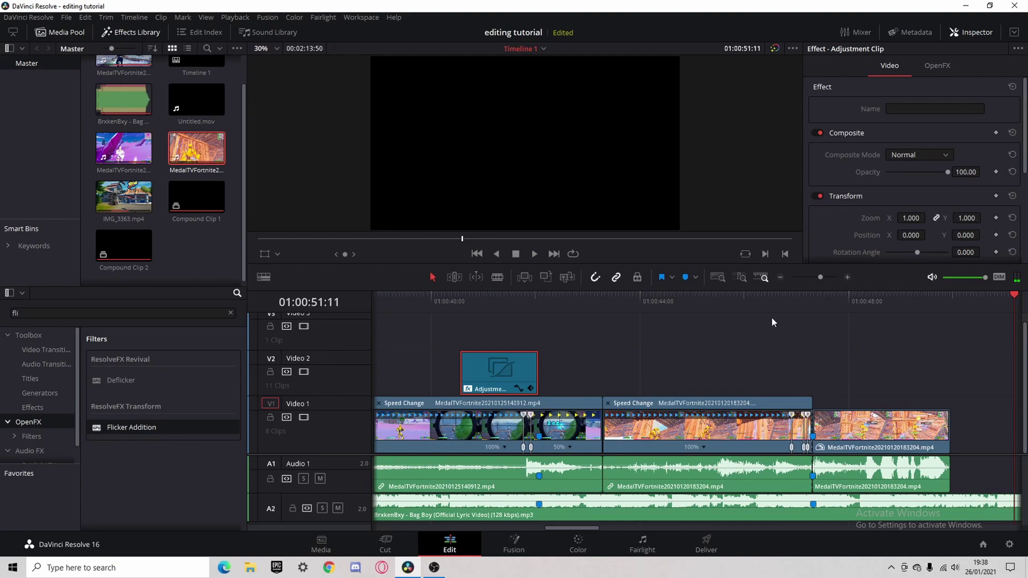
Return to the original montage and play its first gameplay clip for a moment
{"action": "left_click", "coordinate": [778, 278]}
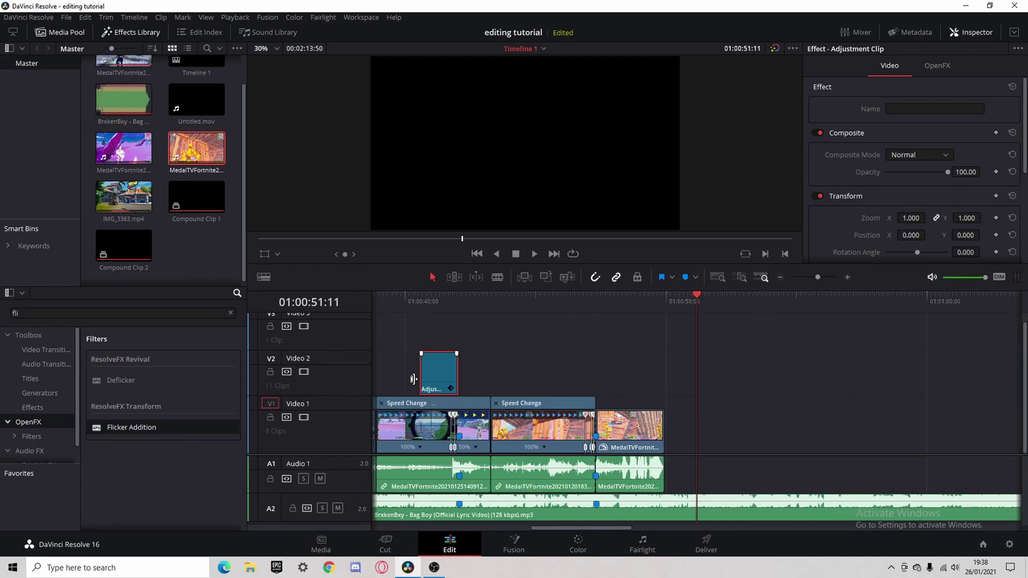
{"action": "left_click_drag", "start_coordinate": [532, 528], "coordinate": [378, 495]}
{"action": "left_click", "coordinate": [450, 312]}
{"action": "key", "text": "space"}
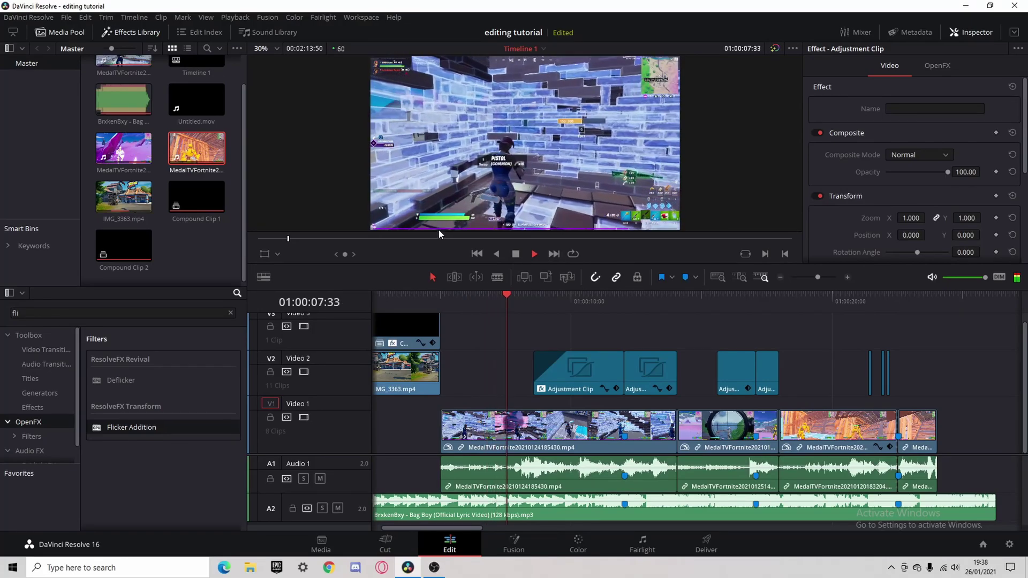
{"action": "key", "text": "space"}
Enlarge the viewer, hide the Inspector and play the whole timeline from 01:00:00:00
{"action": "key", "text": "Home"}
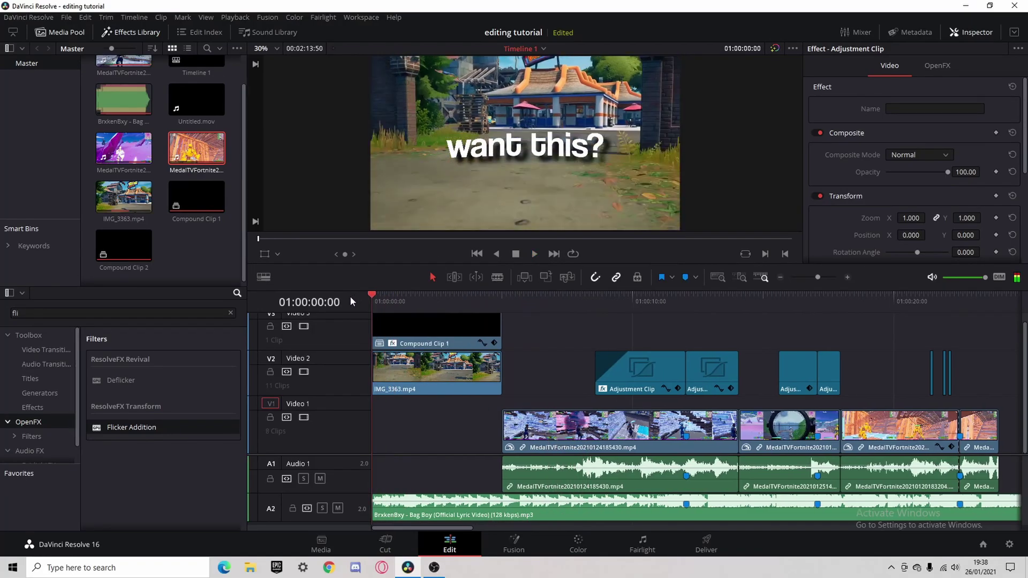
{"action": "left_click_drag", "start_coordinate": [437, 290], "coordinate": [434, 439]}
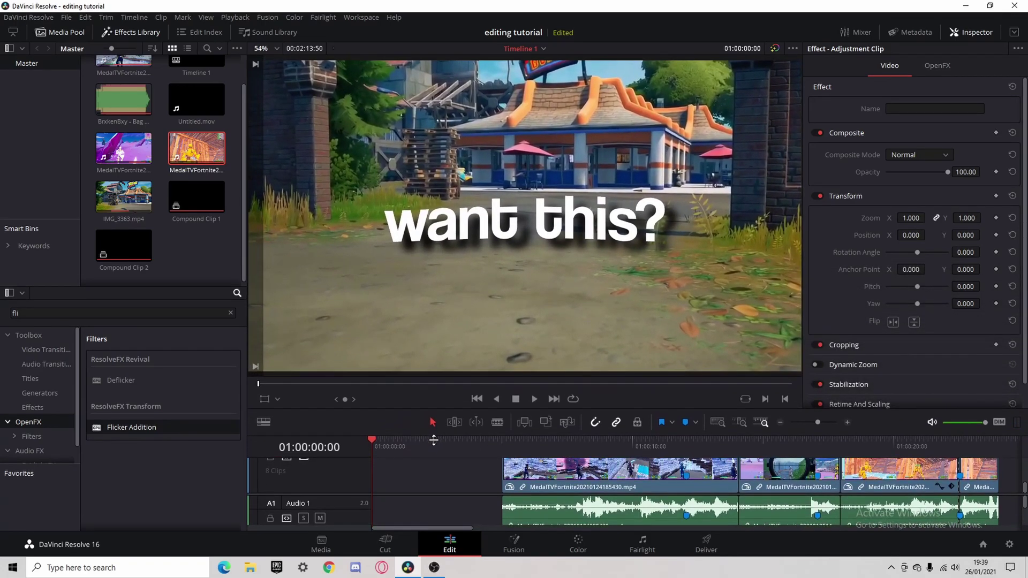
{"action": "left_click", "coordinate": [970, 33]}
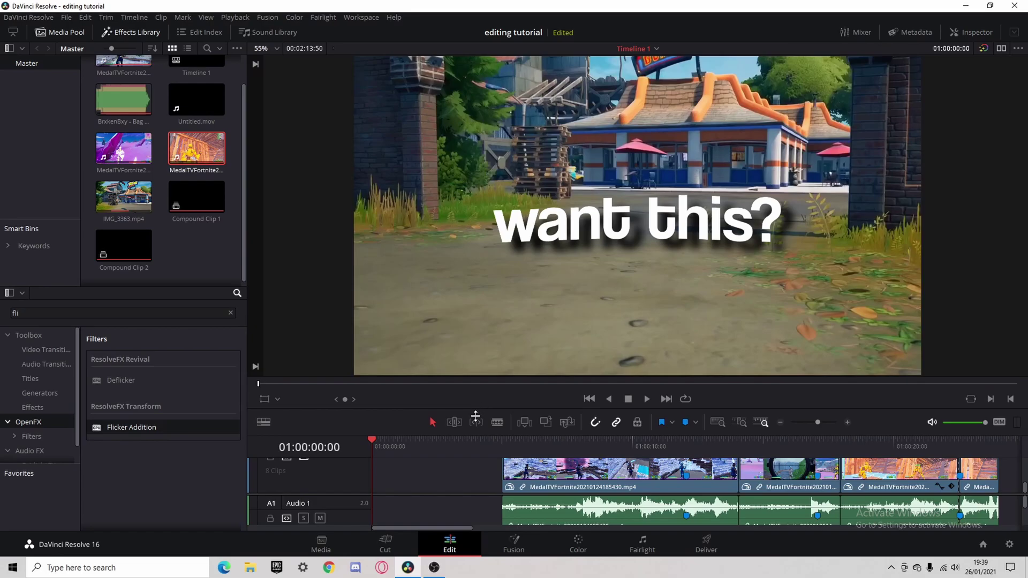
{"action": "key", "text": "space"}
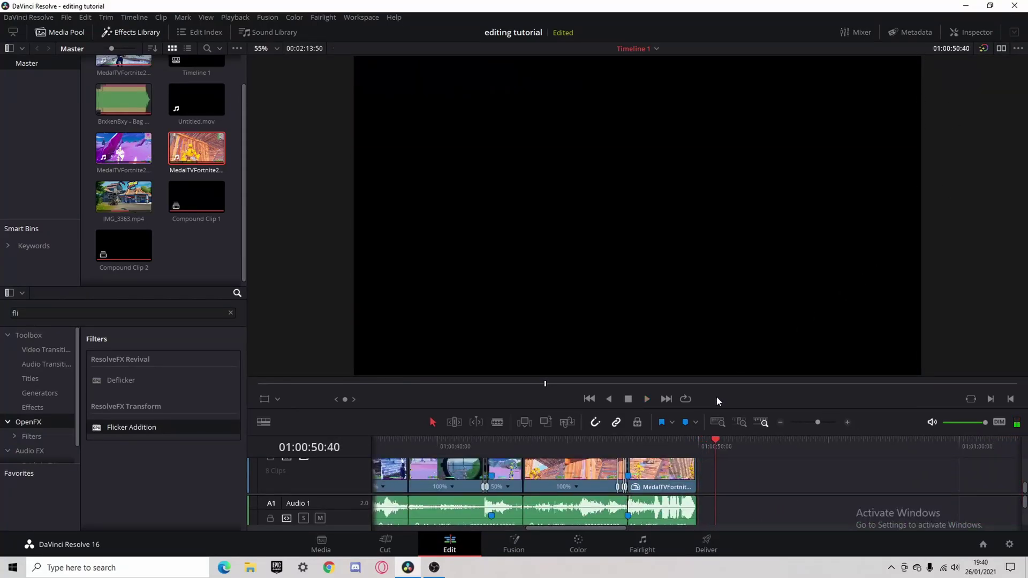
Reduce the viewer to give the timeline more room and play the flicker section over the recreated sniper clip
{"action": "left_click_drag", "start_coordinate": [388, 434], "coordinate": [394, 334]}
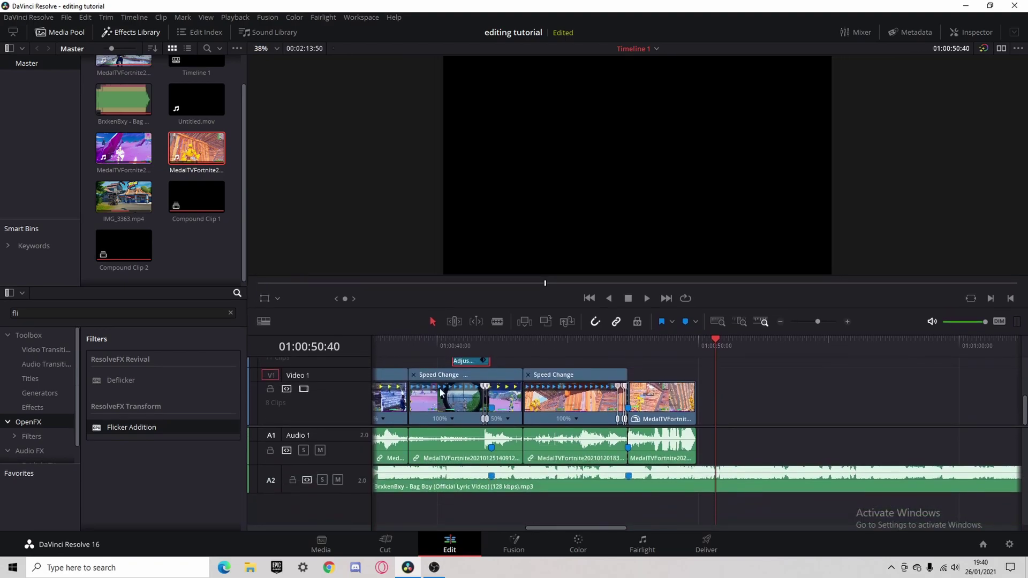
{"action": "left_click", "coordinate": [628, 354]}
{"action": "left_click_drag", "start_coordinate": [561, 525], "coordinate": [528, 526]}
{"action": "left_click", "coordinate": [655, 340]}
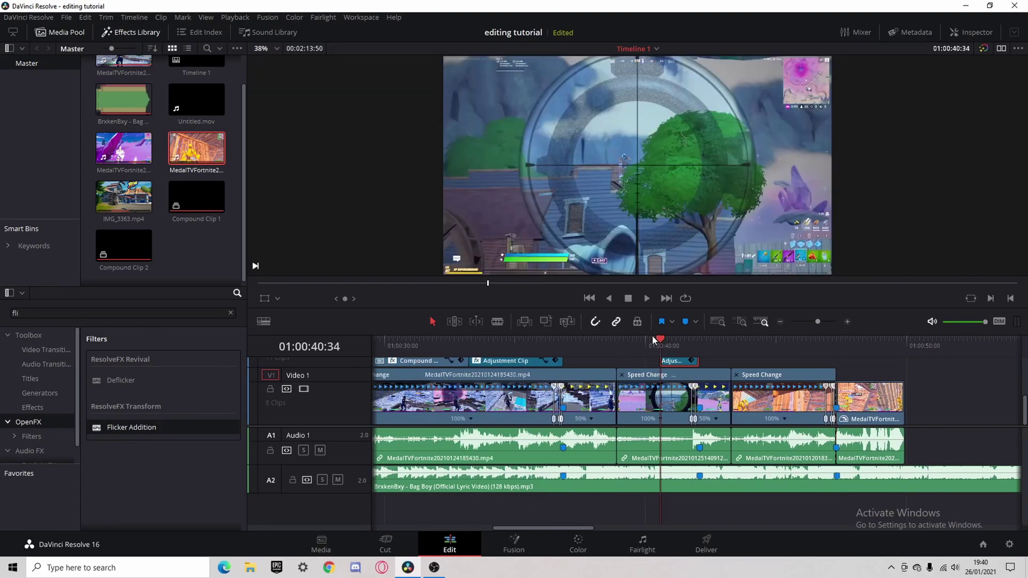
{"action": "key", "text": "space"}
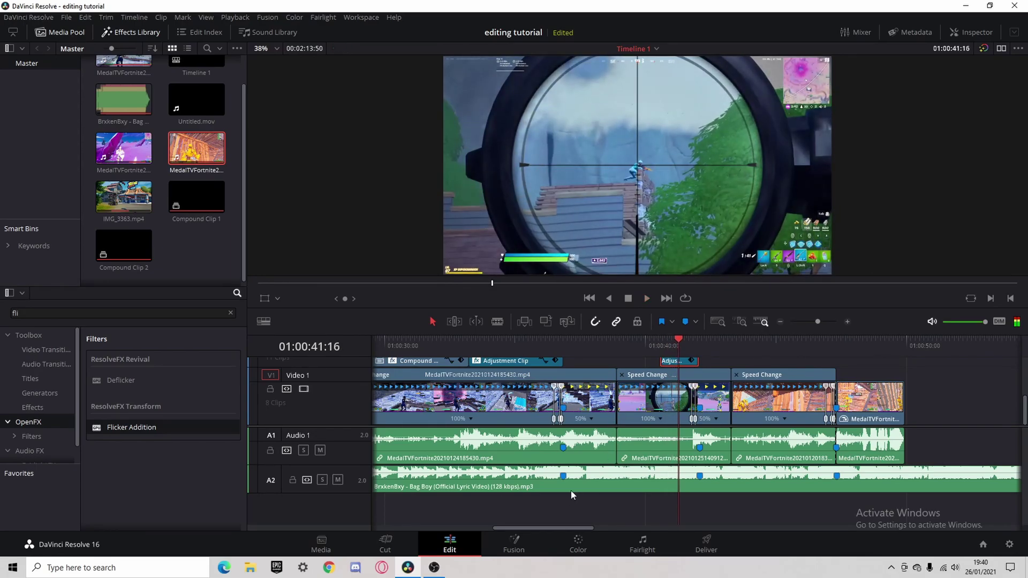
Play the recreated edge-detect section under the adjustment clip beside Compound Clip 2 to check the effect up to the kill
{"action": "left_click_drag", "start_coordinate": [545, 526], "coordinate": [526, 527]}
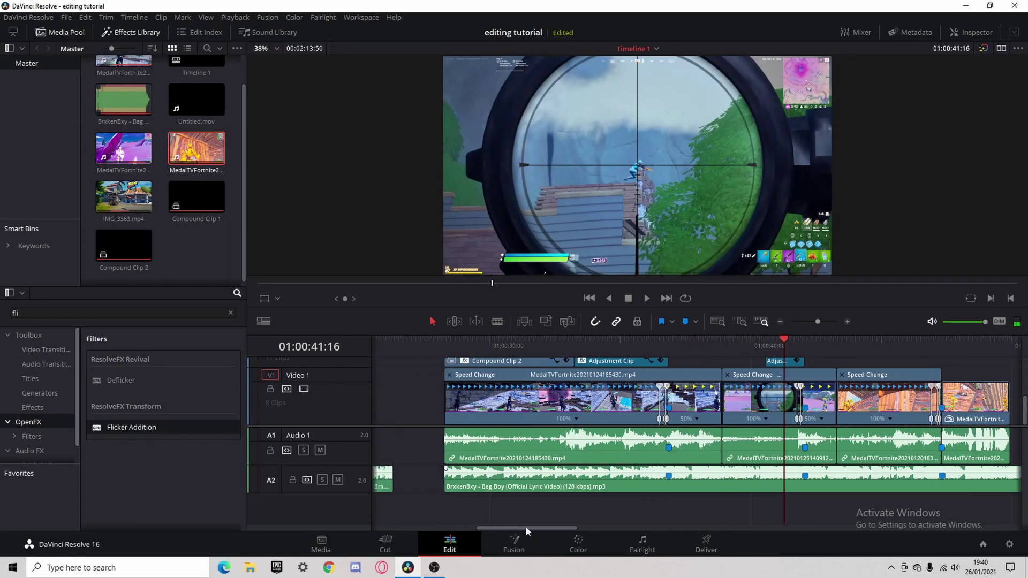
{"action": "scroll", "coordinate": [591, 410], "scroll_direction": "up", "scroll_amount": 2}
{"action": "left_click", "coordinate": [587, 342]}
{"action": "key", "text": "space"}
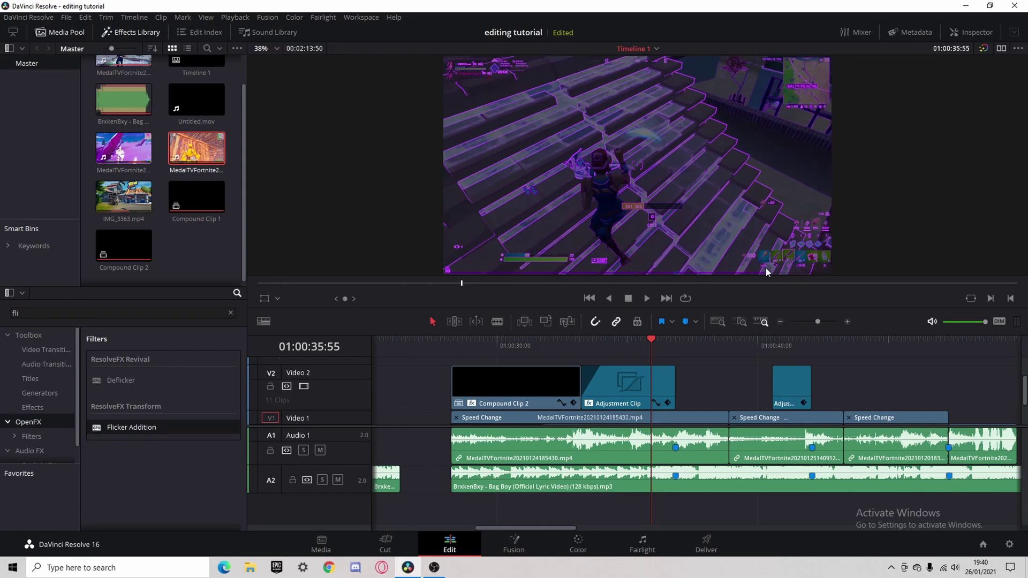
{"action": "key", "text": "space"}
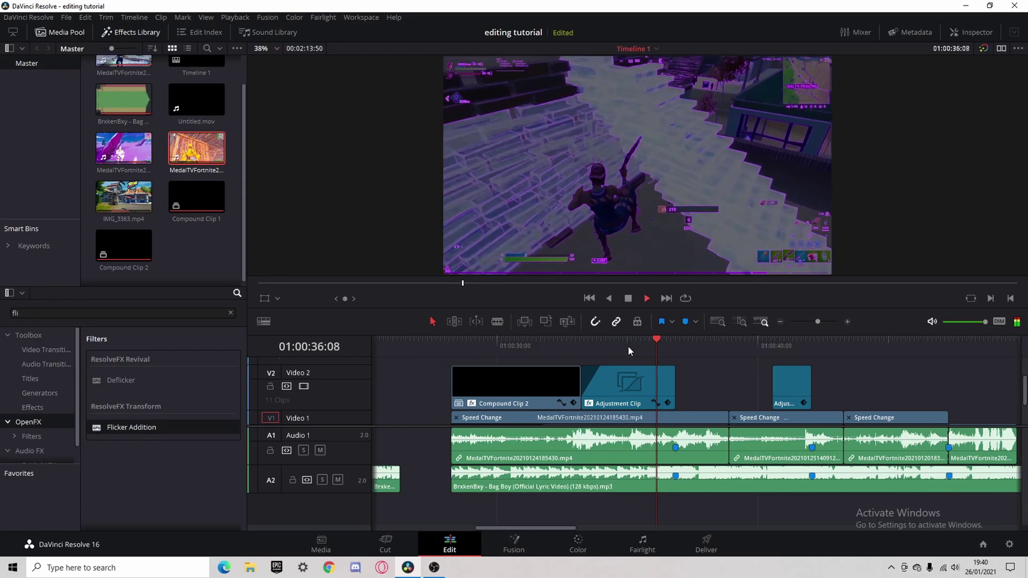
{"action": "key", "text": "space"}
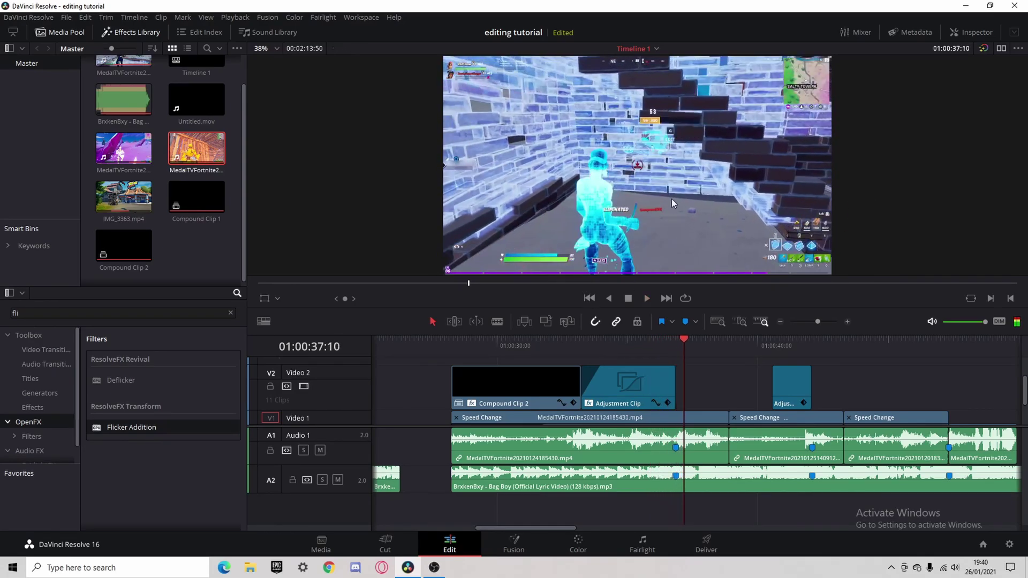
{"action": "left_click", "coordinate": [580, 344]}
{"action": "key", "text": "space"}
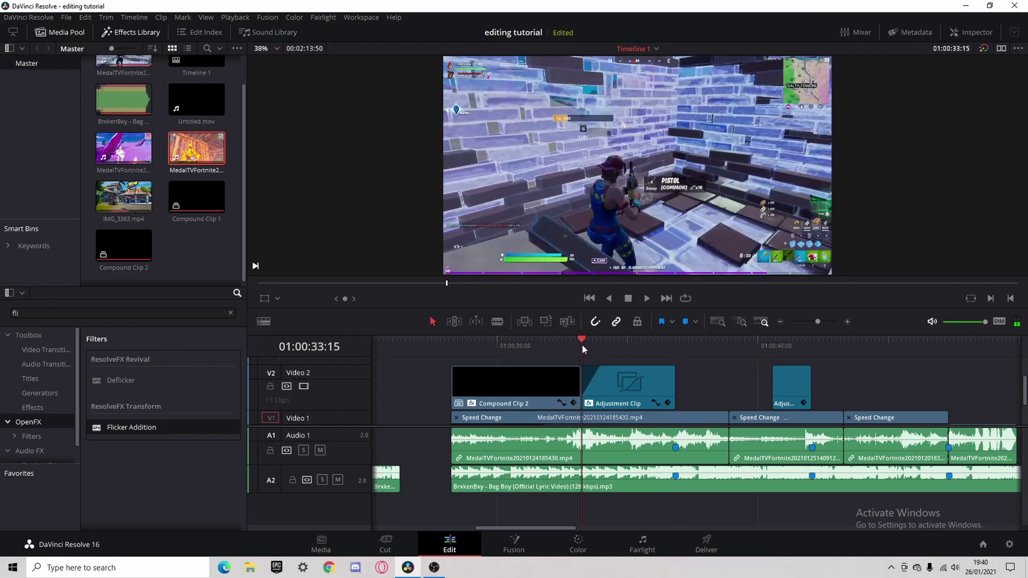
Play the recreated montage from its title at 01:00:28:15 through to the end and switch to OBS
{"action": "left_click", "coordinate": [470, 347]}
{"action": "mouse_move", "coordinate": [471, 346]}
{"action": "left_mouse_down"}
{"action": "mouse_move", "coordinate": [458, 350]}
{"action": "mouse_move", "coordinate": [517, 357]}
{"action": "mouse_move", "coordinate": [483, 354]}
{"action": "left_mouse_up"}
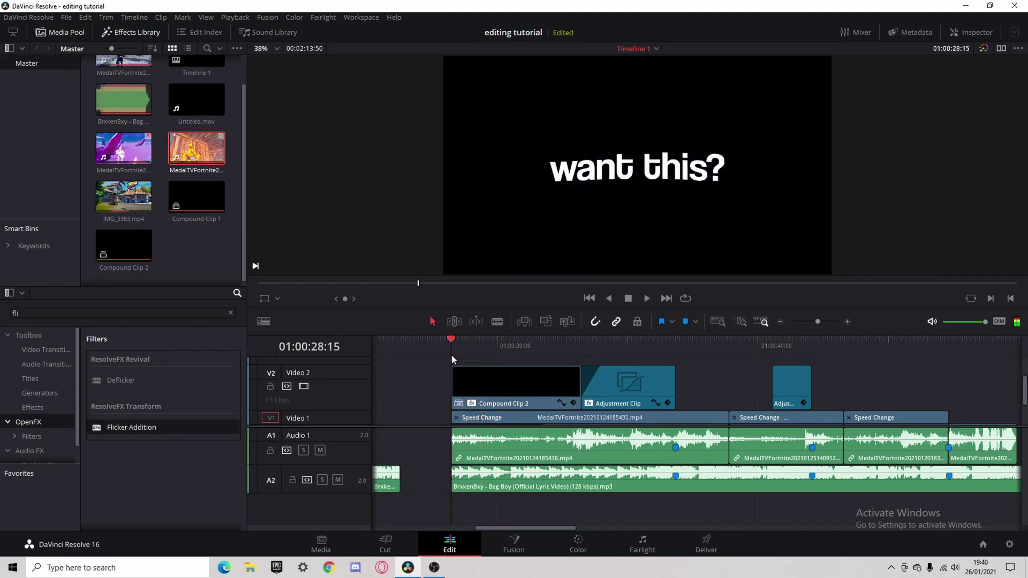
{"action": "key", "text": "space"}
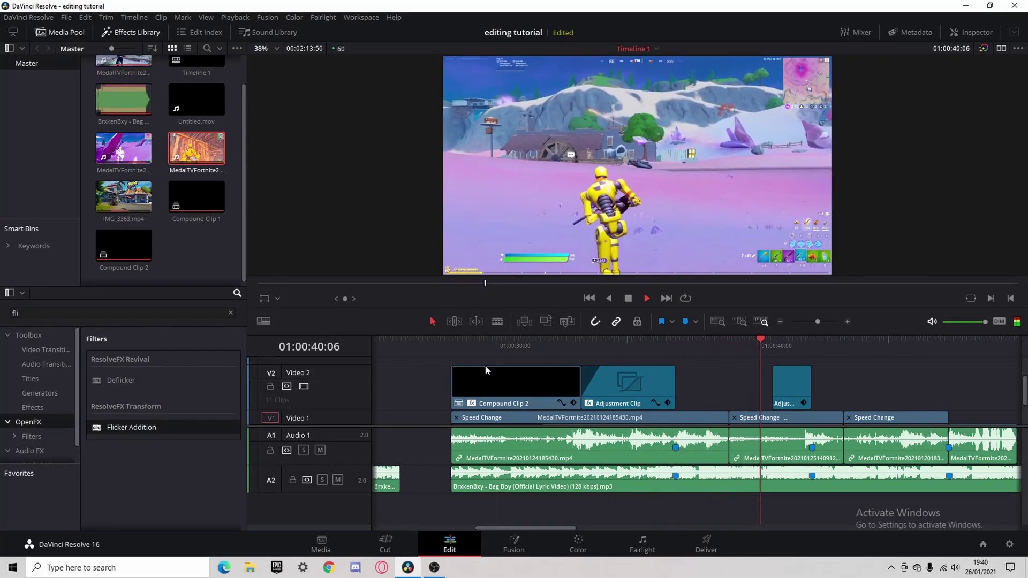
{"action": "key", "text": "space"}
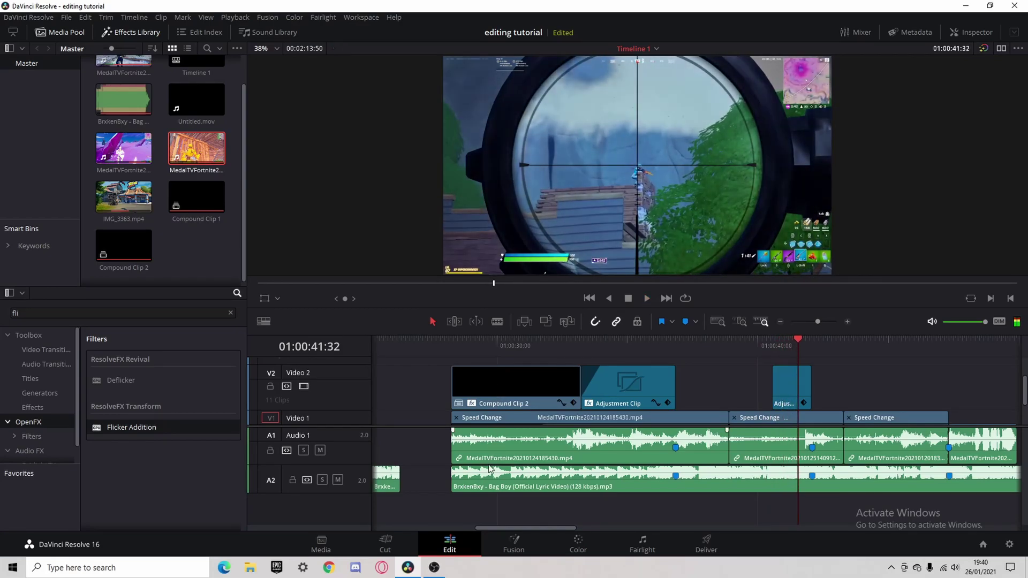
{"action": "left_click", "coordinate": [452, 342]}
{"action": "key", "text": "space"}
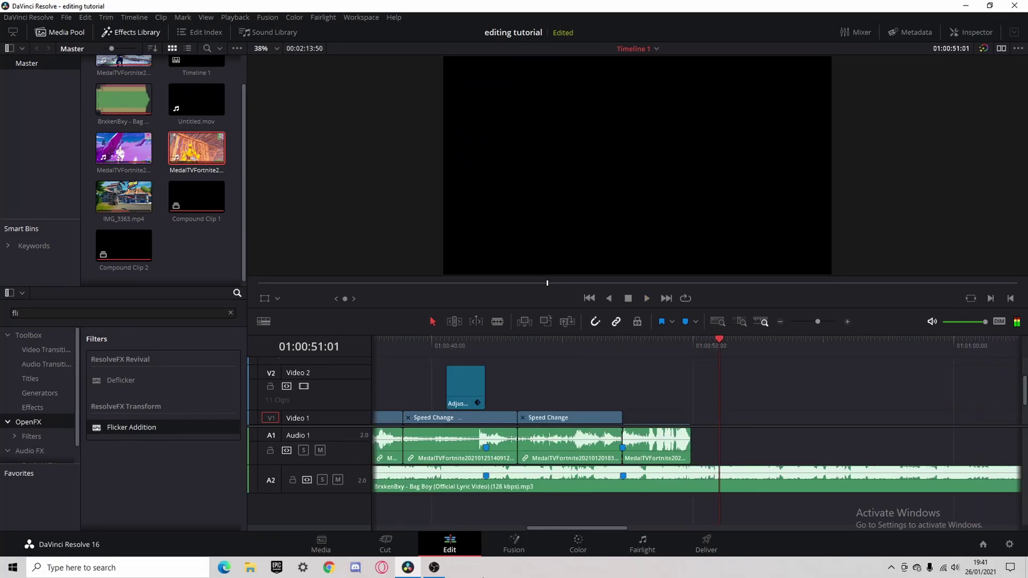
{"action": "left_click", "coordinate": [441, 564]}
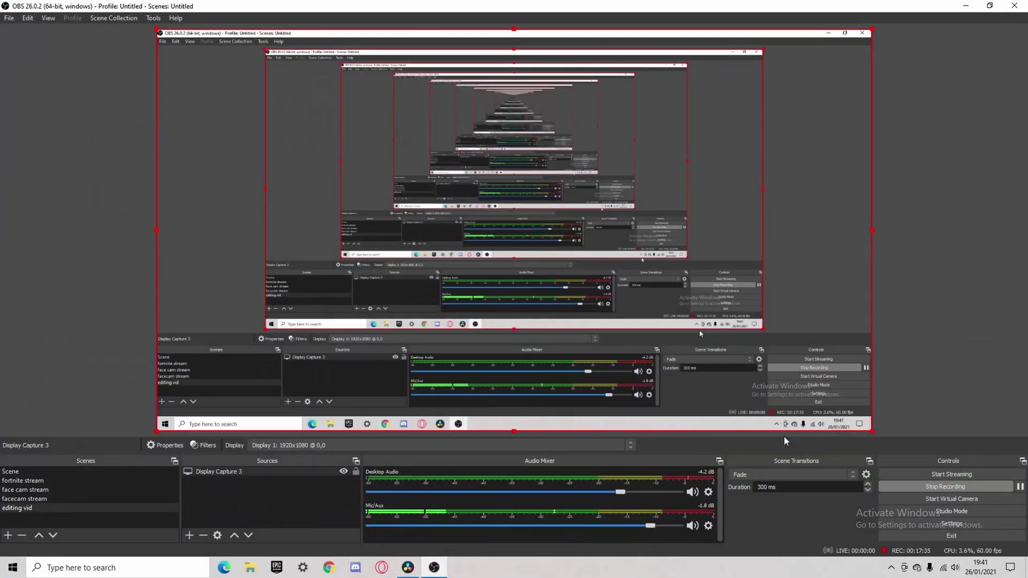